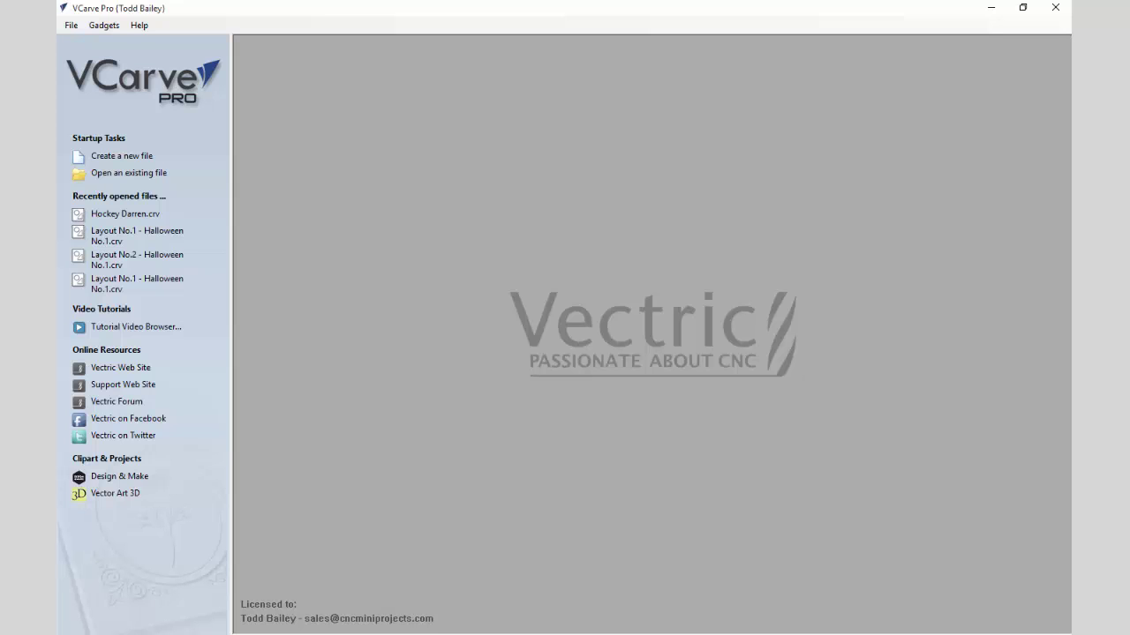
Create a new job 18 inches wide and 18 inches high
click(149, 161)
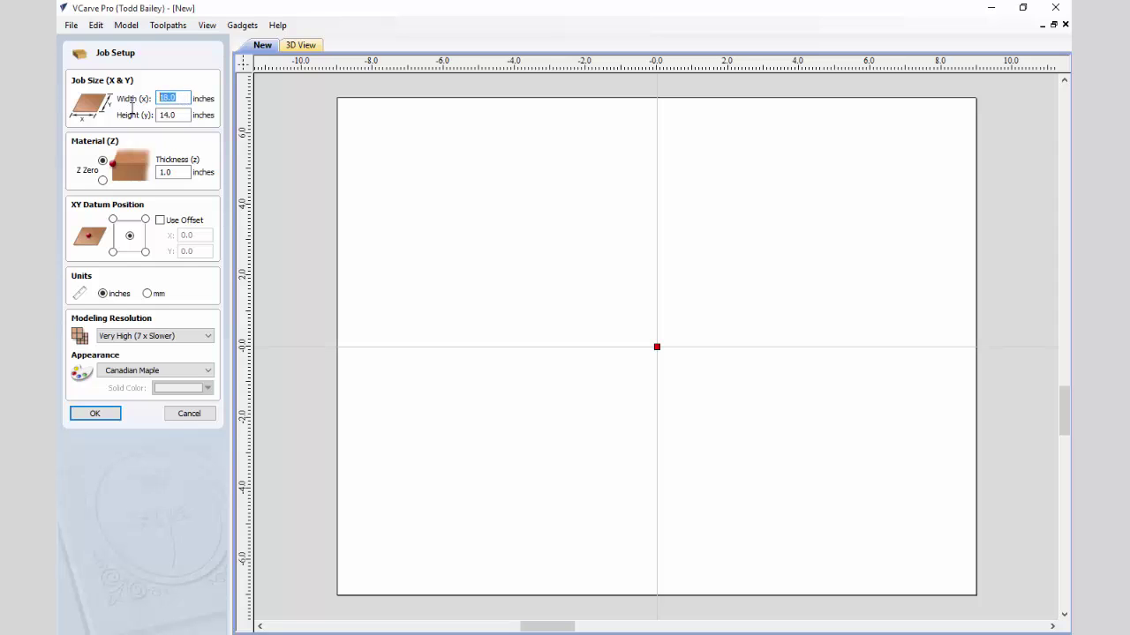
text(18)
key(Tab)
text(18)
key(Tab)
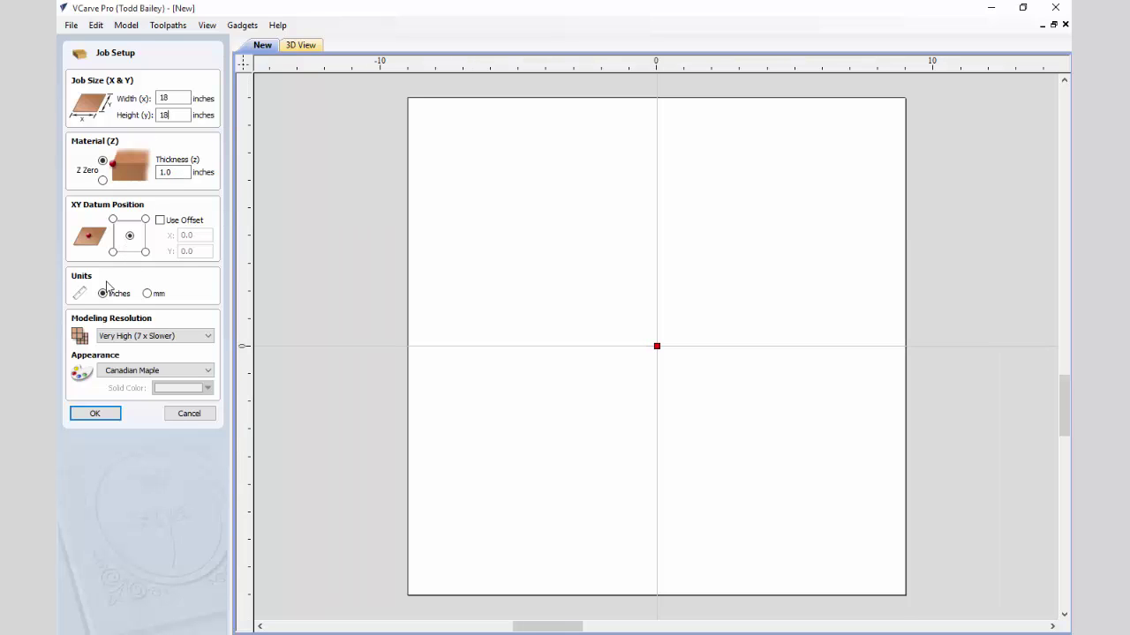
click(108, 416)
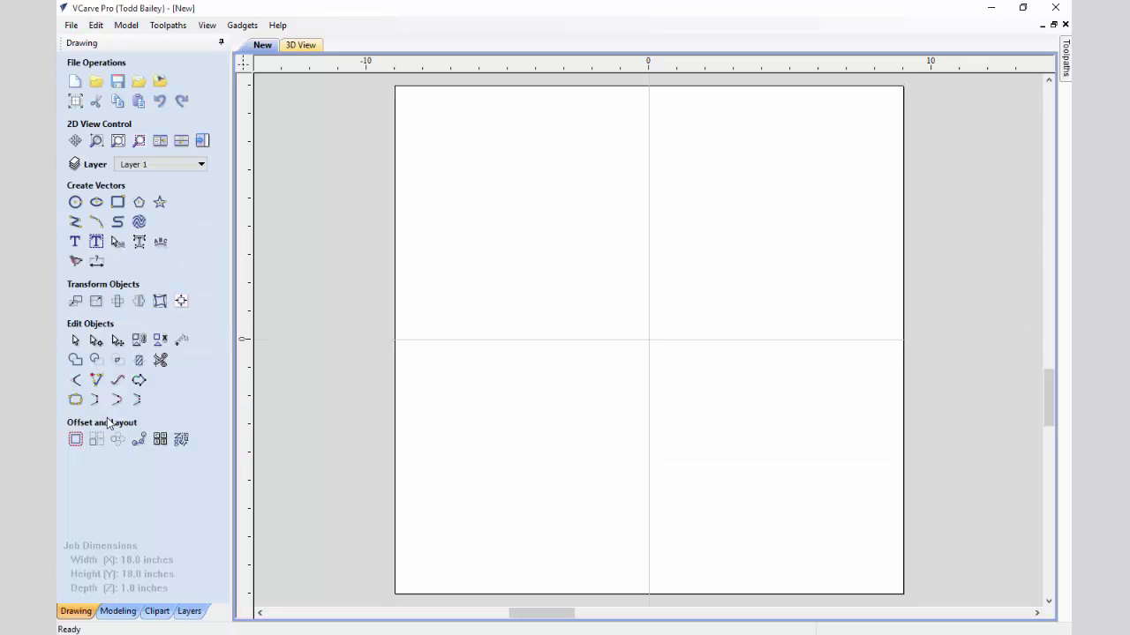
Insert the Fall Wreath No.1 clipart from the Design&Make Thanksgiving No.1 folder into the job
click(157, 611)
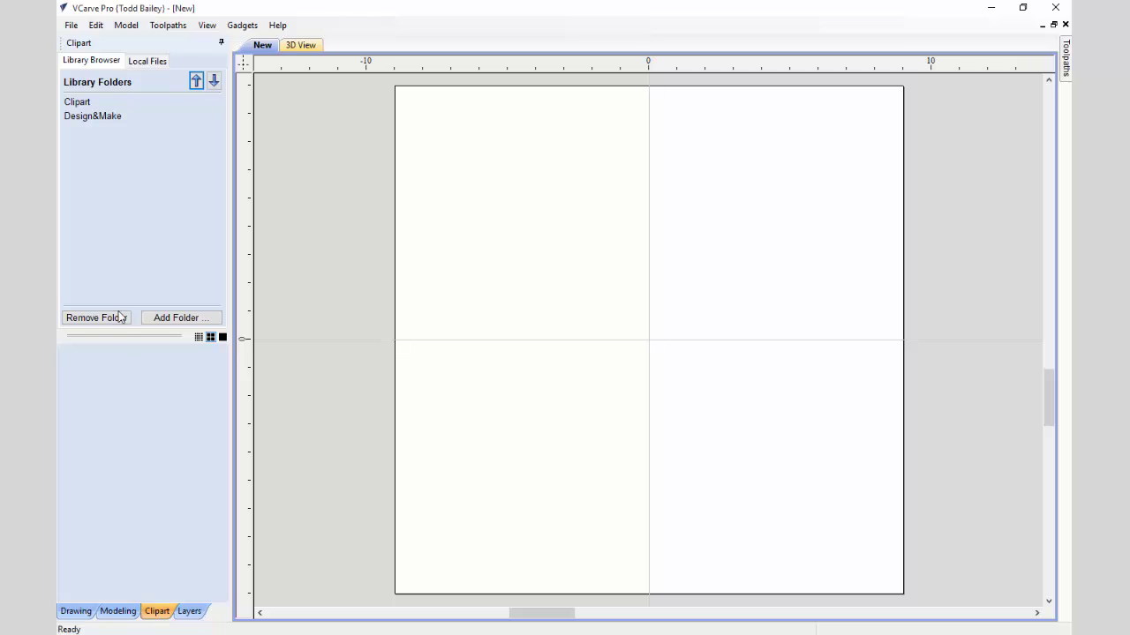
click(92, 115)
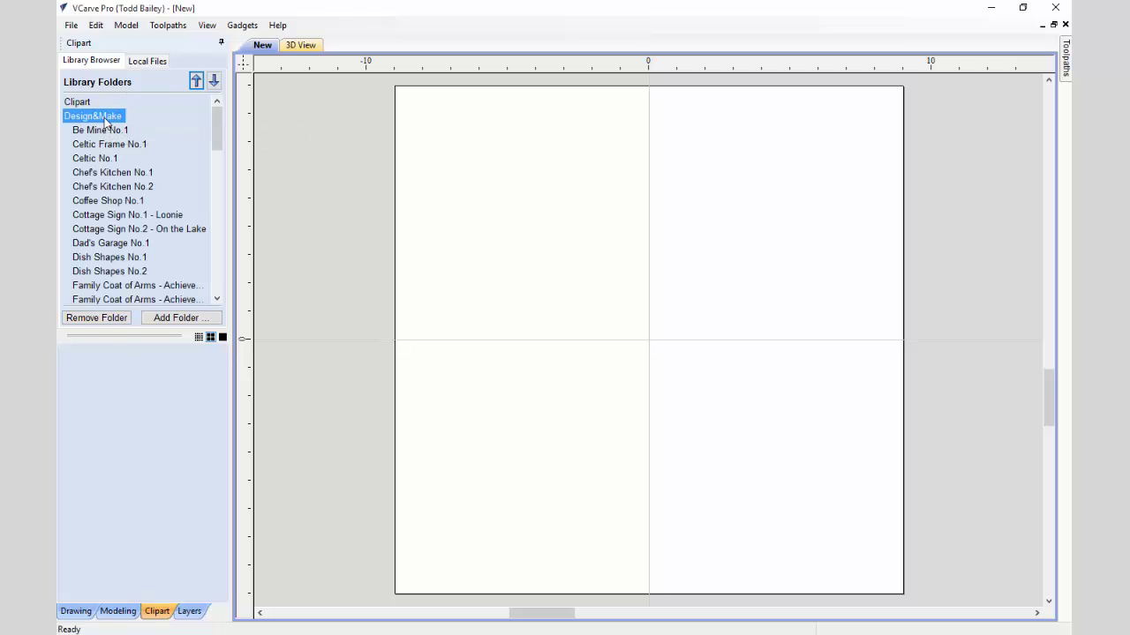
drag(221, 132, 210, 258)
click(131, 231)
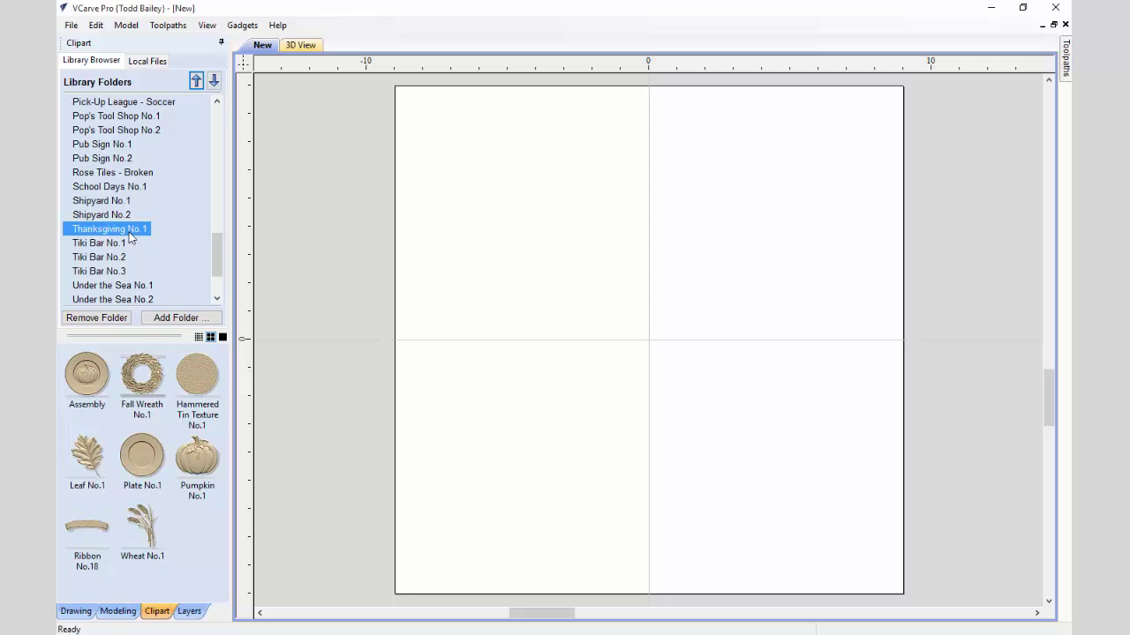
click(154, 375)
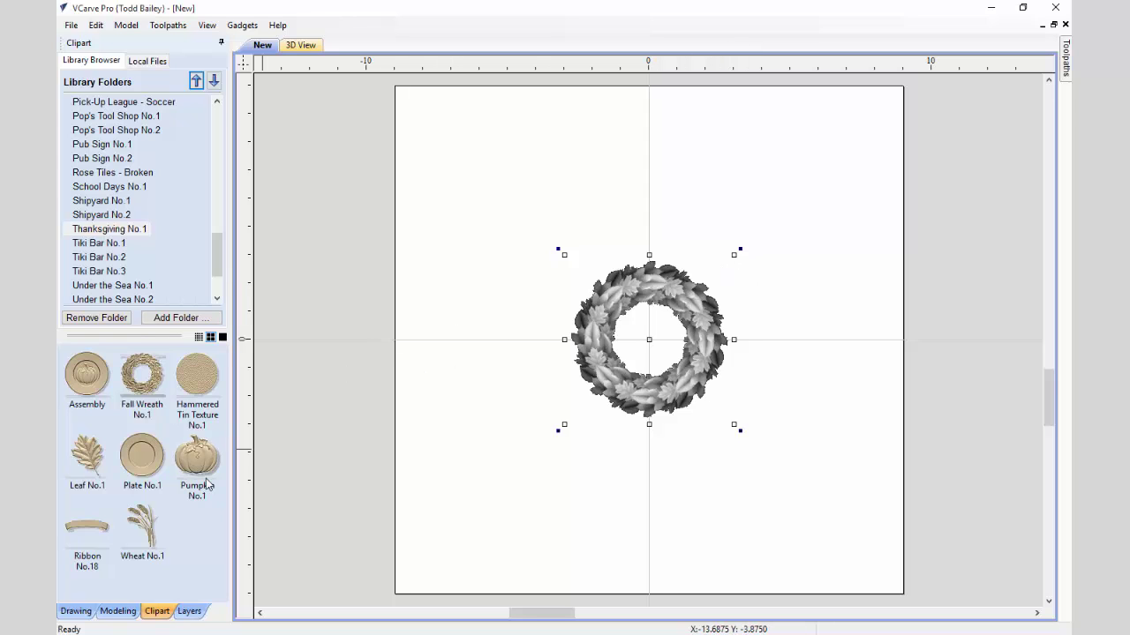
Resize the wreath to 16.5 inches wide with its proportions linked and the anchor at its centre
click(76, 610)
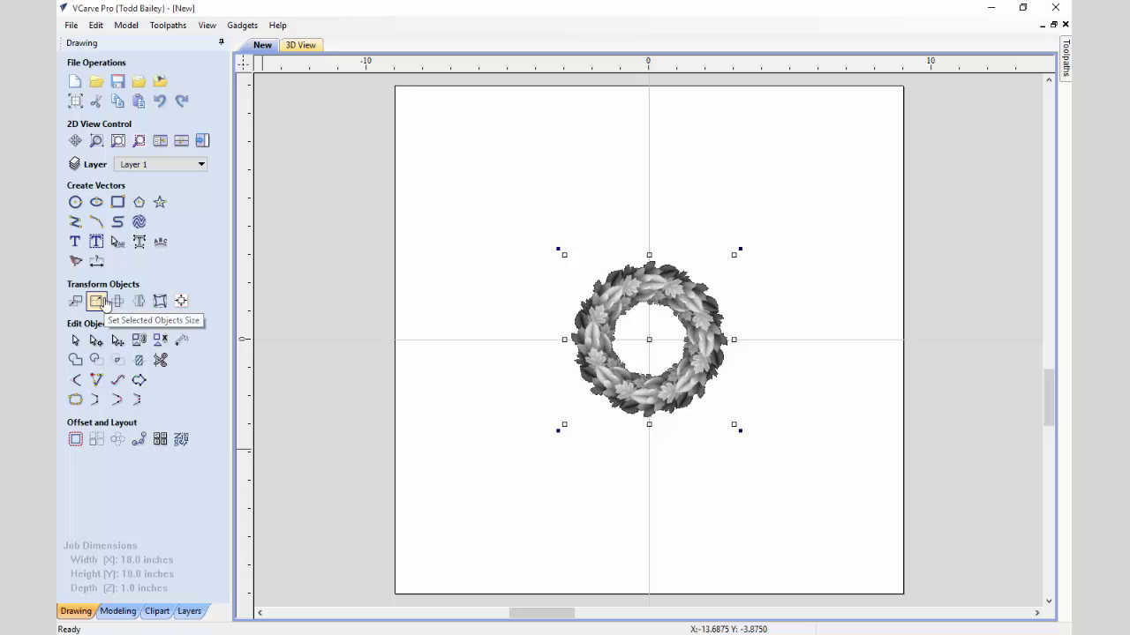
click(97, 301)
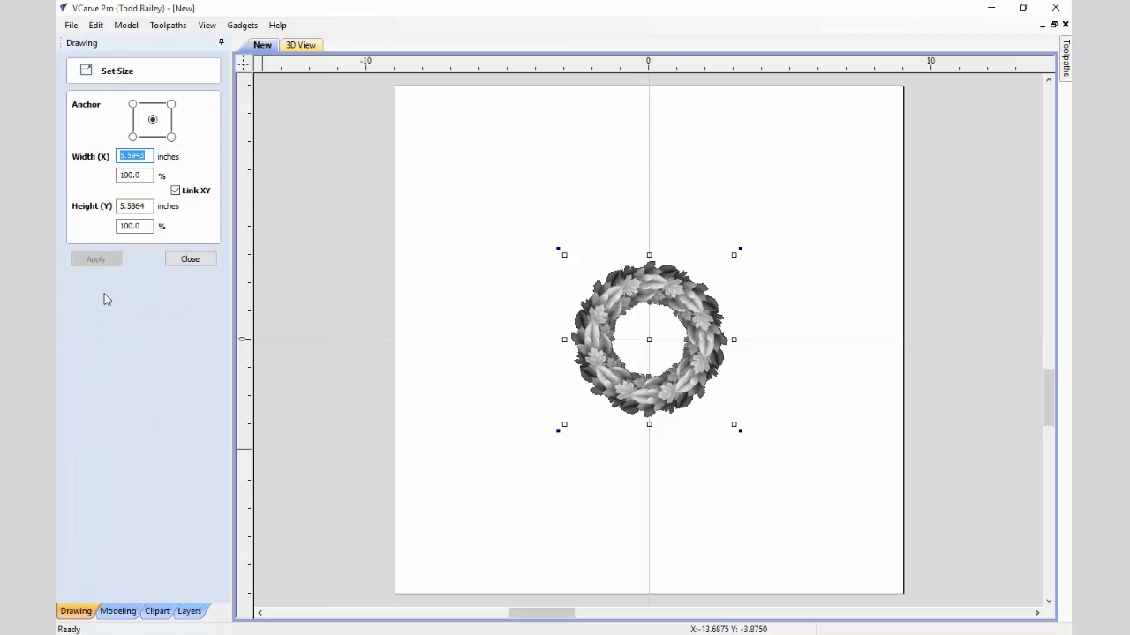
click(131, 156)
double_click(131, 155)
text(16.5)
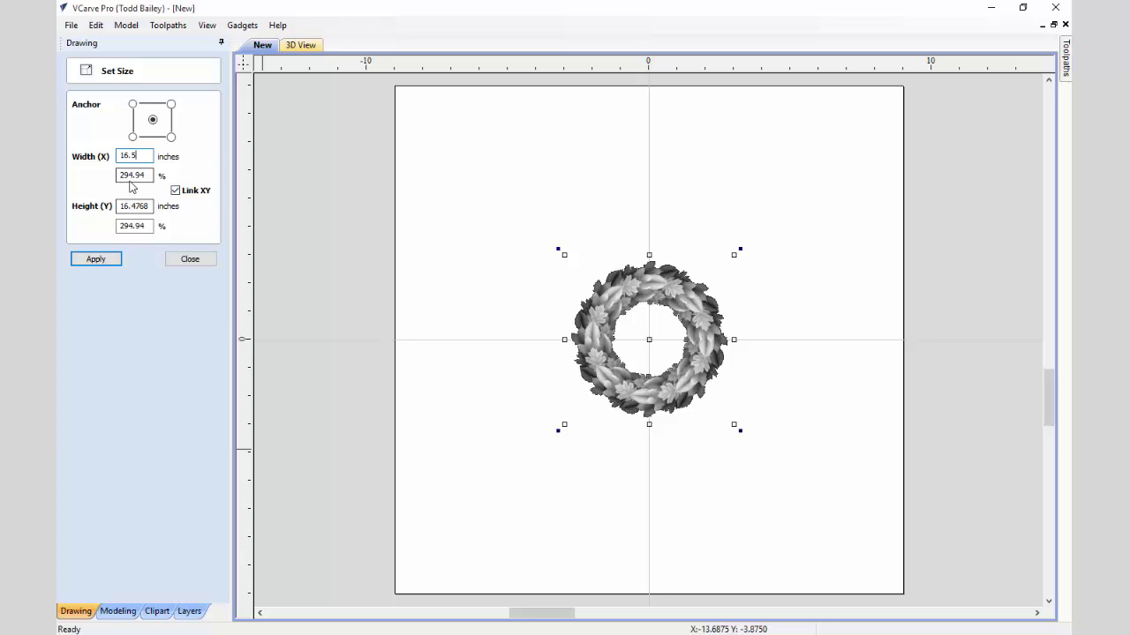
click(109, 263)
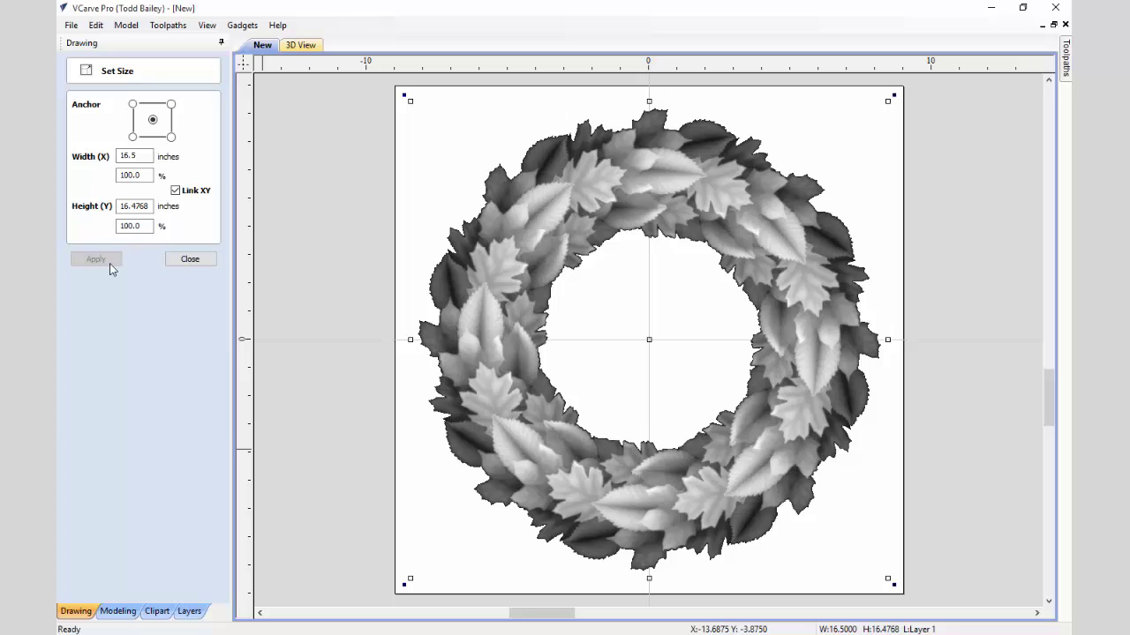
click(189, 260)
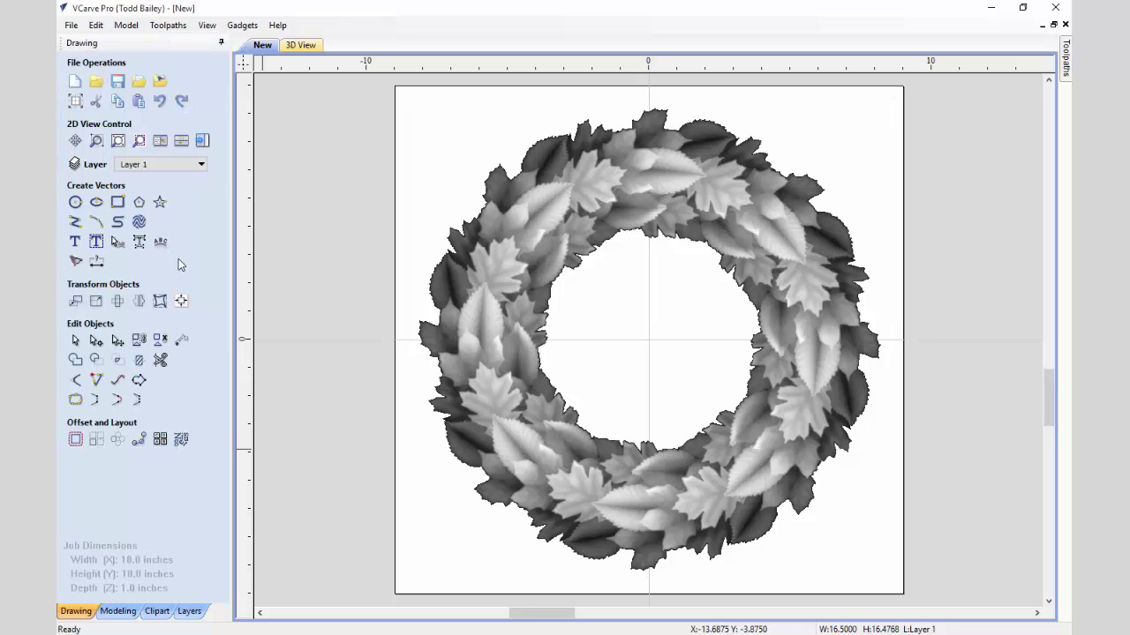
Set the wreath component's shape height to 0.6 inches in the 3D view
click(301, 45)
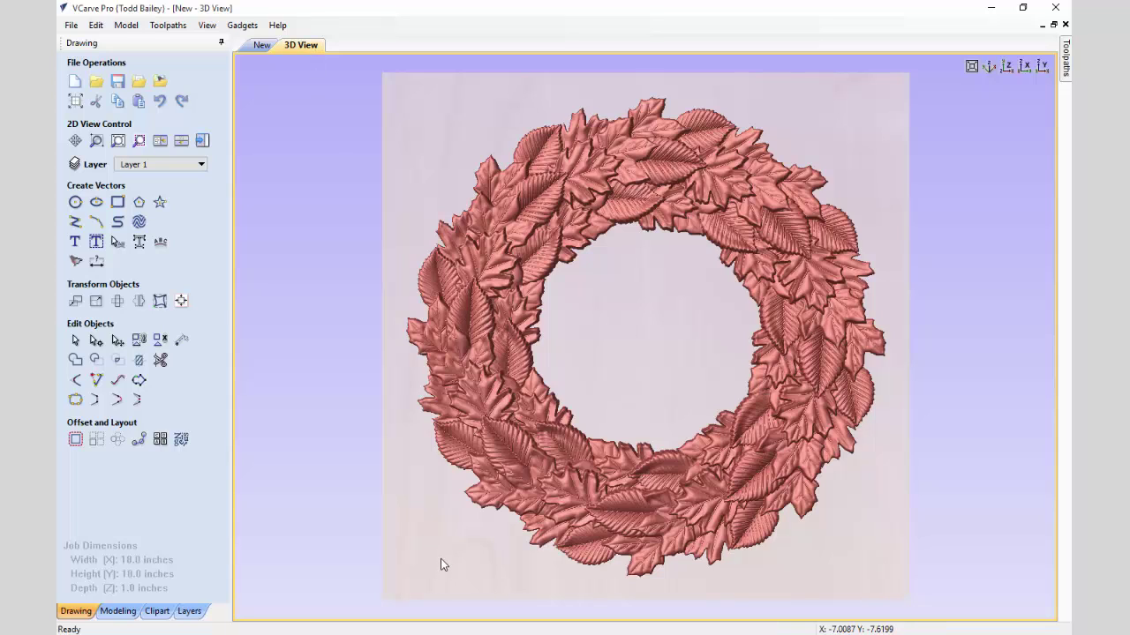
click(590, 503)
click(645, 603)
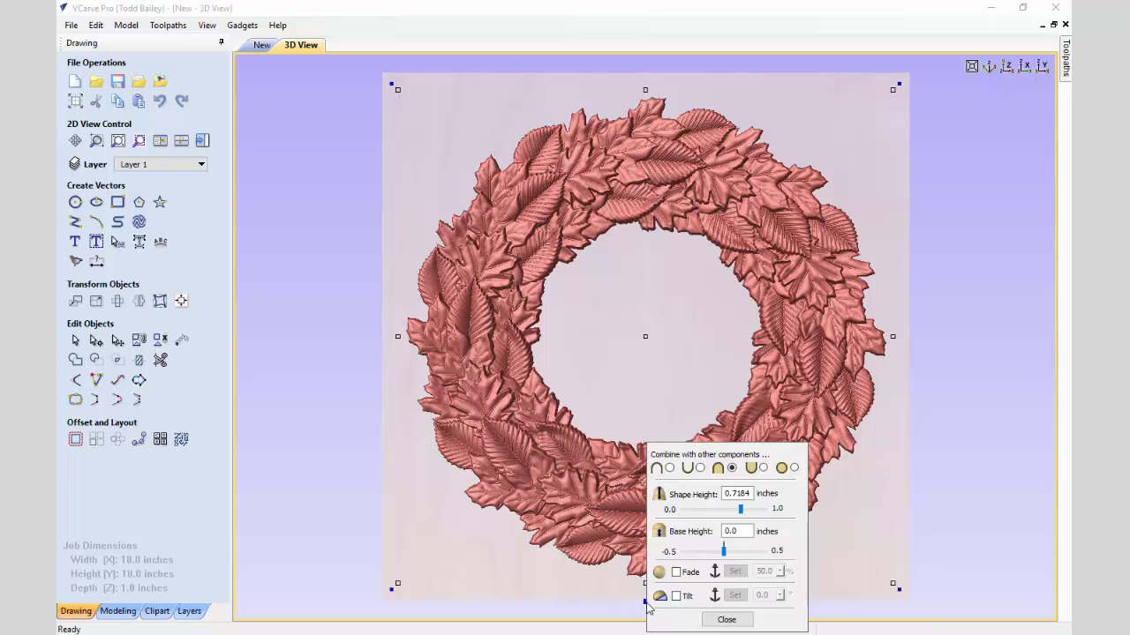
drag(695, 455, 890, 182)
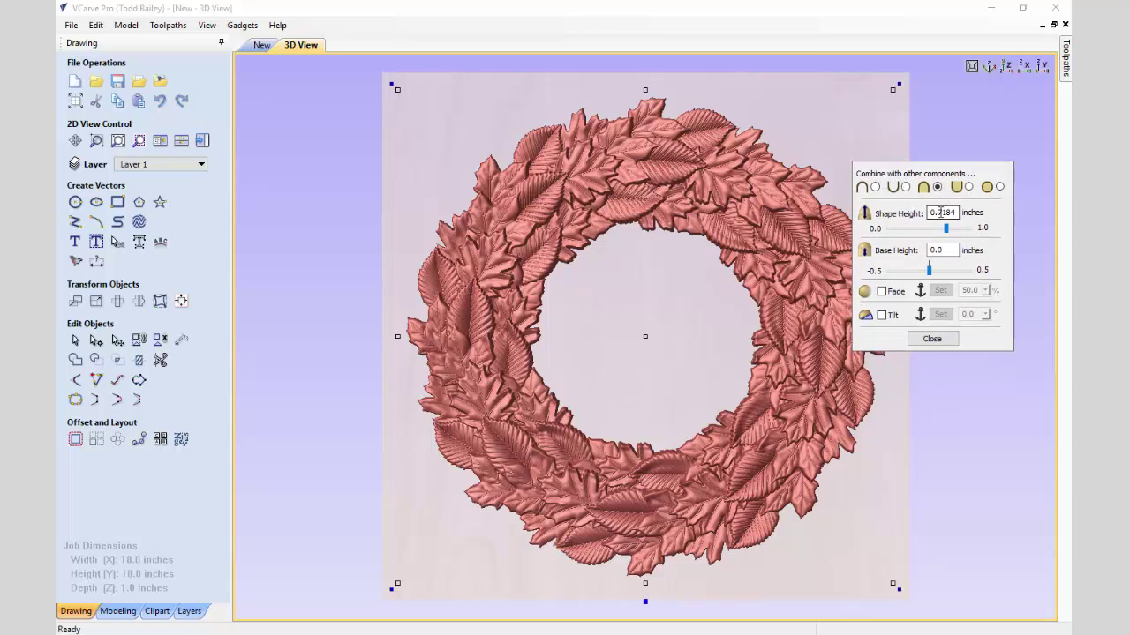
drag(935, 213, 960, 213)
text(6)
key(Return)
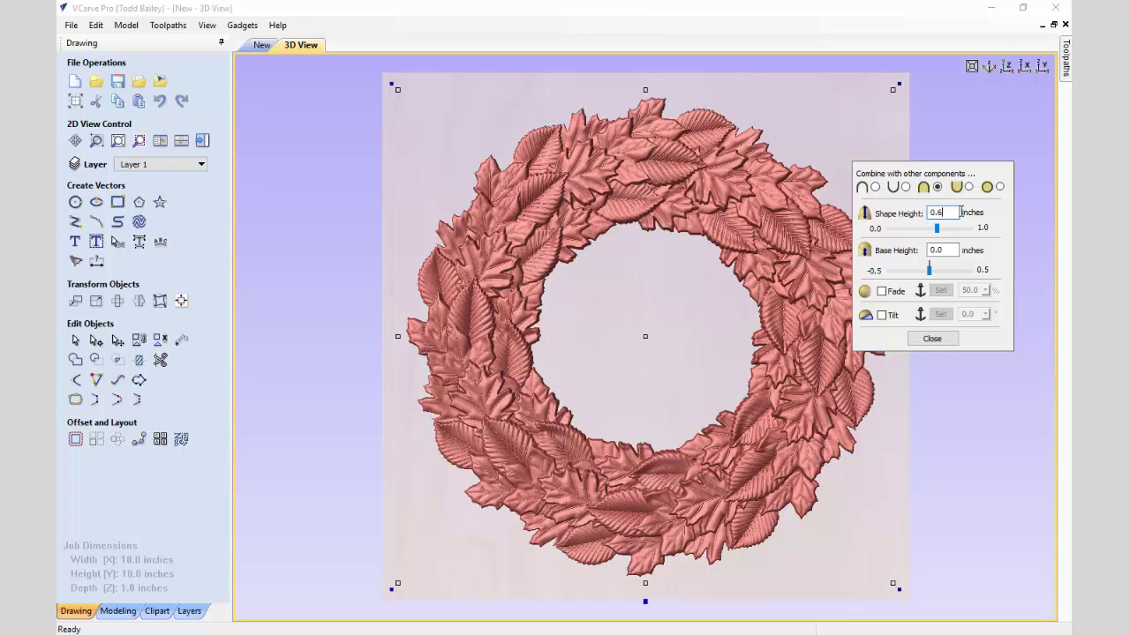
click(941, 343)
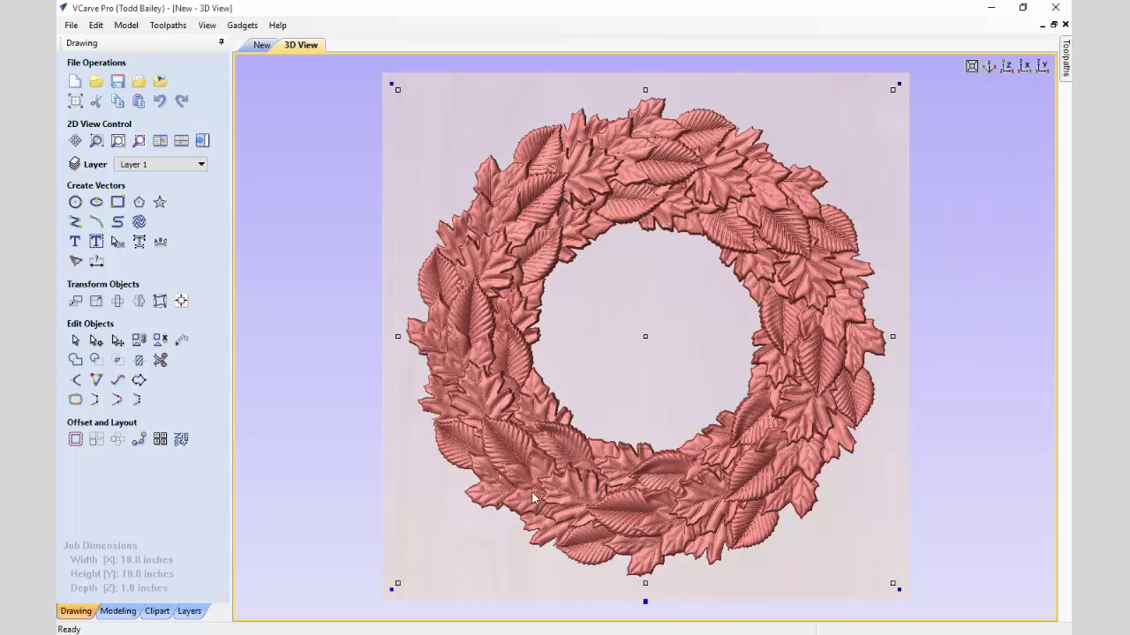
Add the Hammered Tin Texture No.1 clipart at the centre of the wreath
click(157, 611)
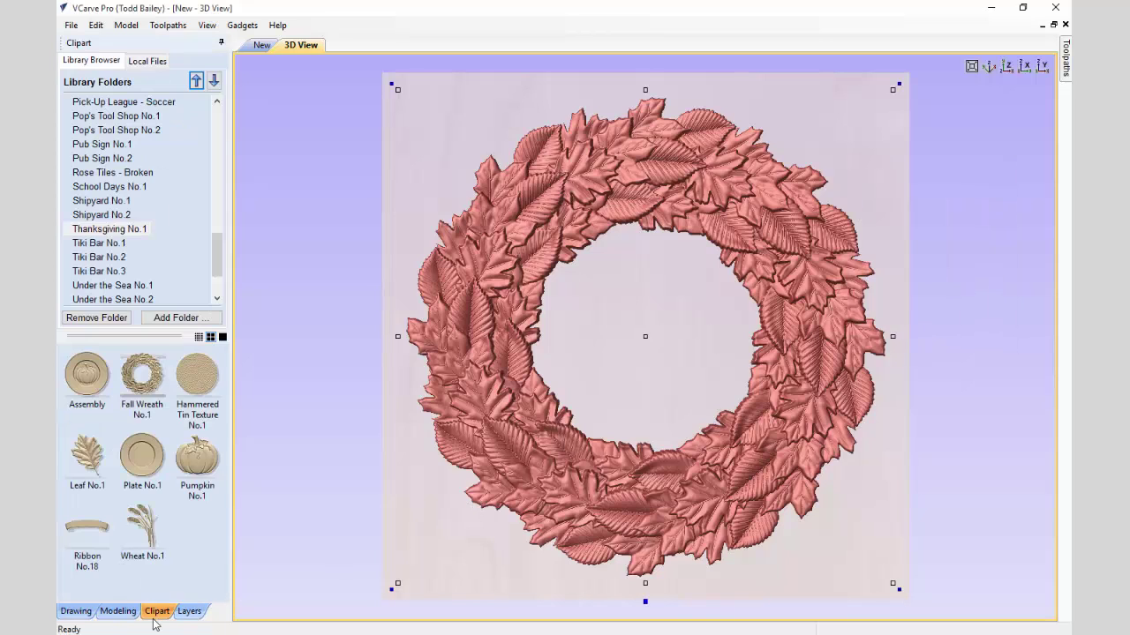
double_click(198, 374)
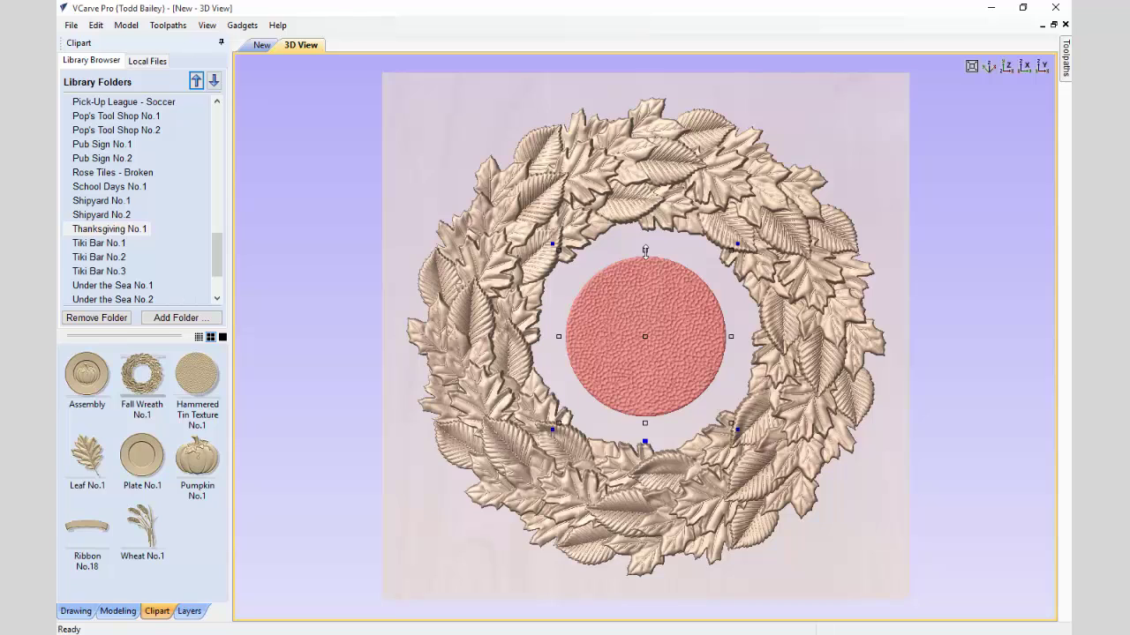
Examine the hammered tin texture's combine mode and height settings in its component properties
right_click(678, 292)
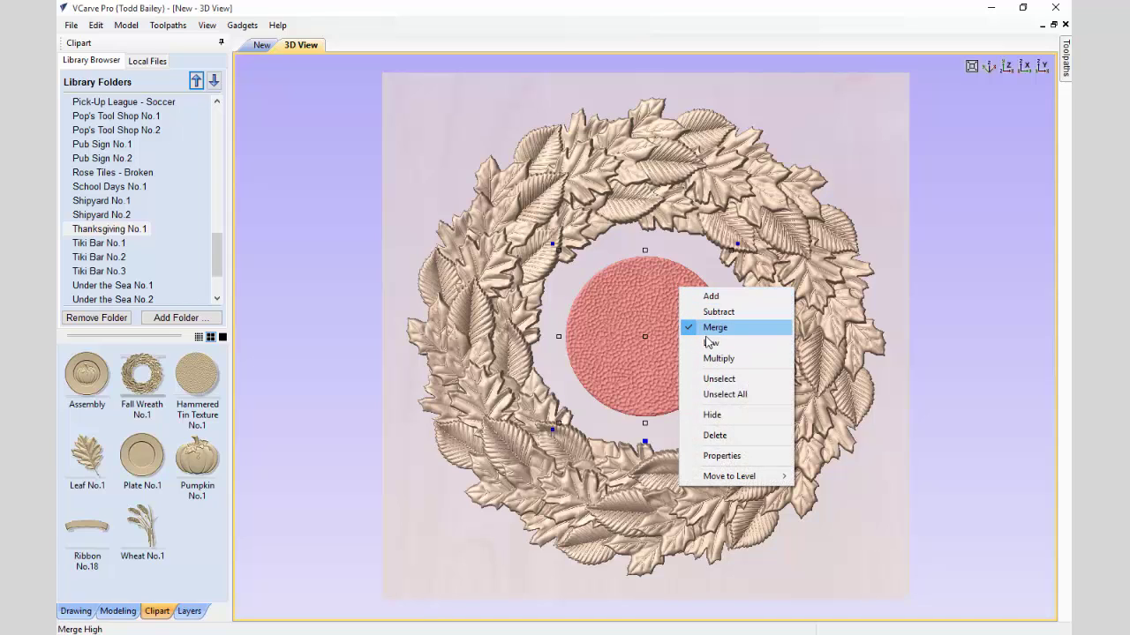
click(650, 437)
double_click(646, 442)
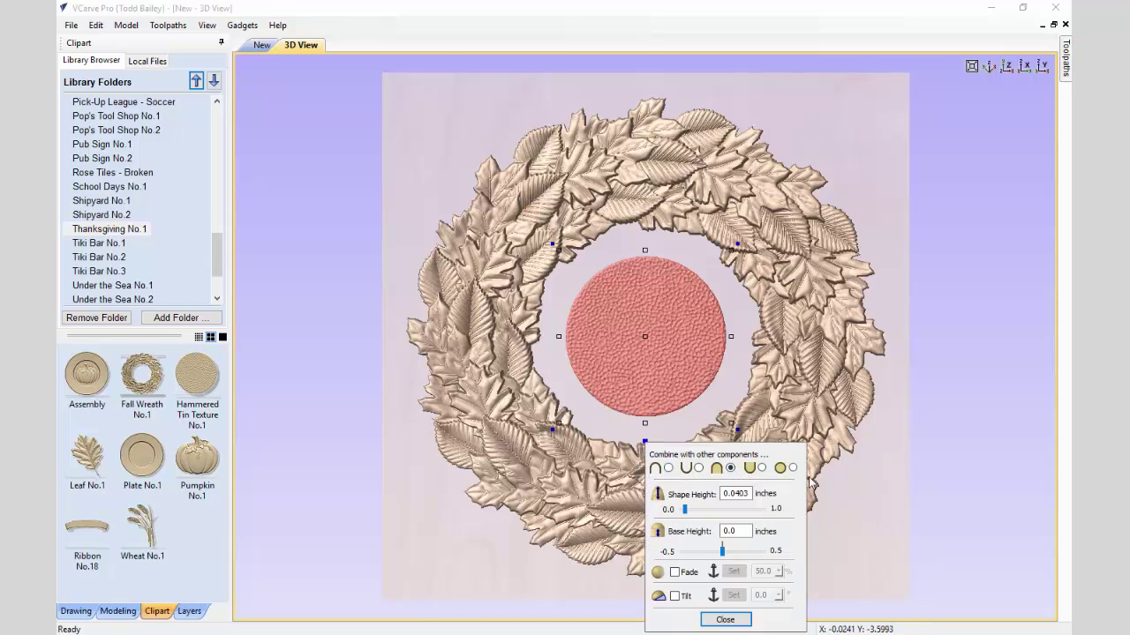
click(848, 501)
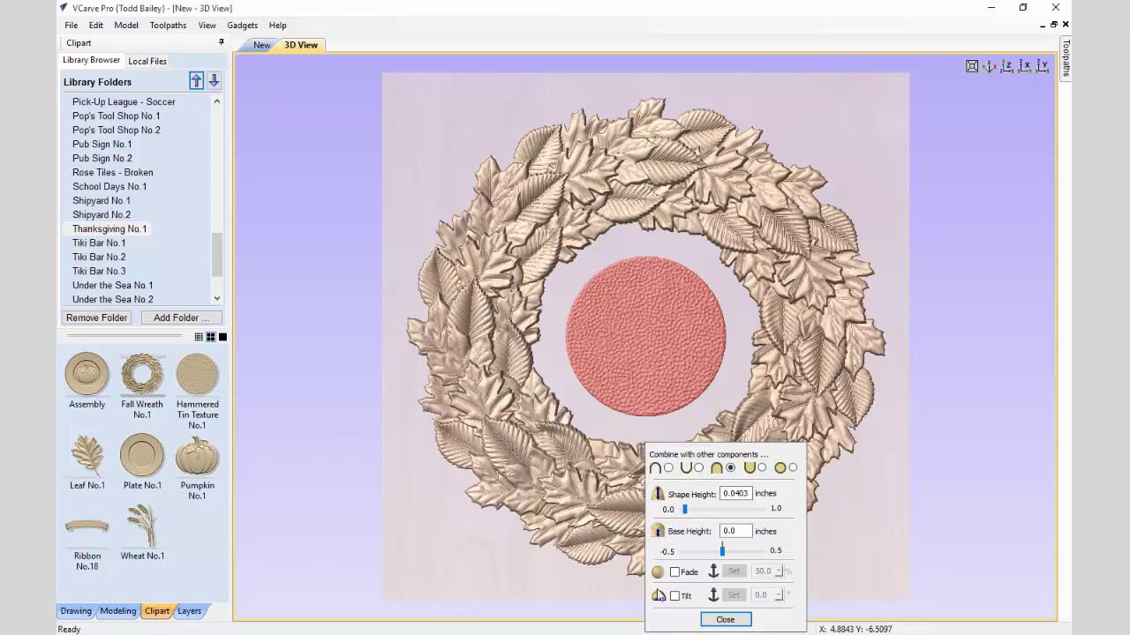
click(725, 620)
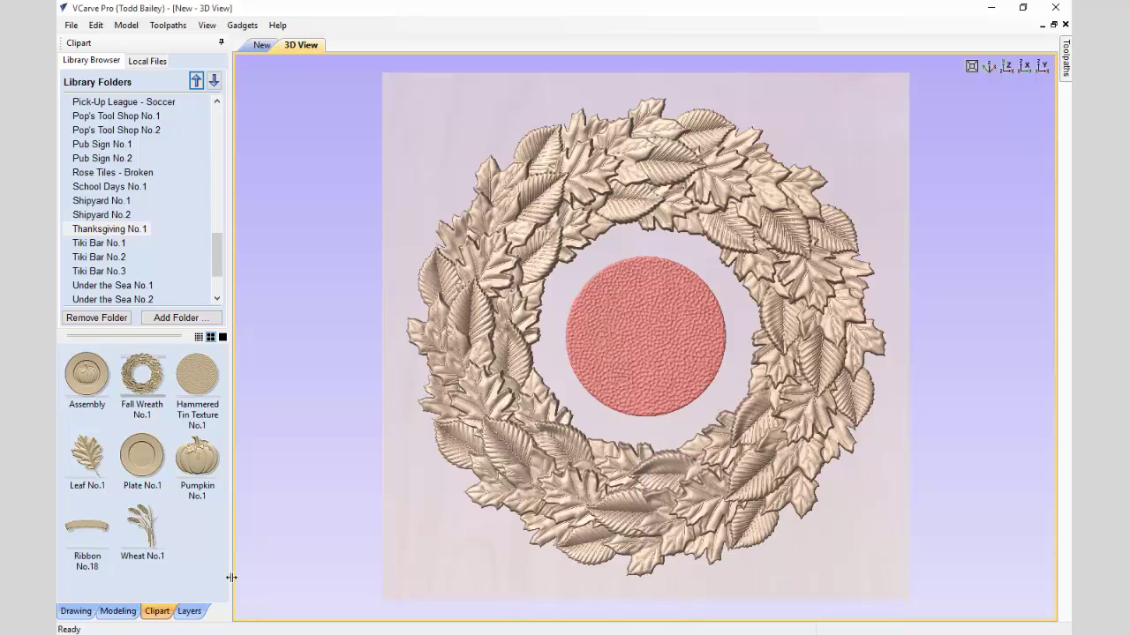
click(111, 613)
click(97, 81)
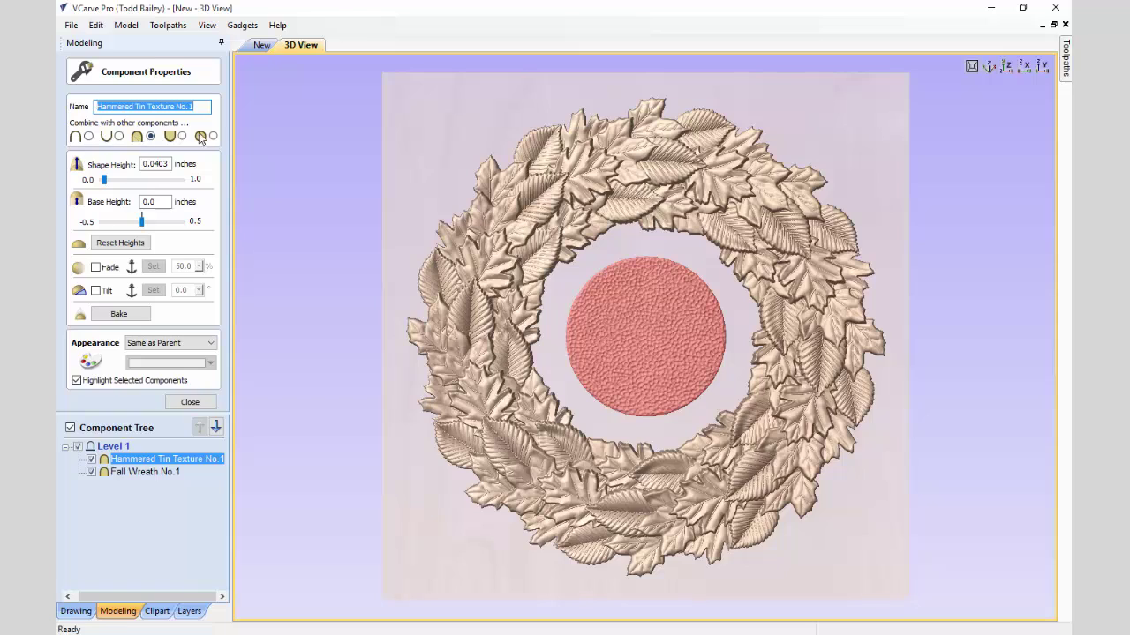
click(203, 406)
Enlarge the hammered tin texture to about 9.5 by 9.5 inches so it fills the wreath's opening
click(673, 298)
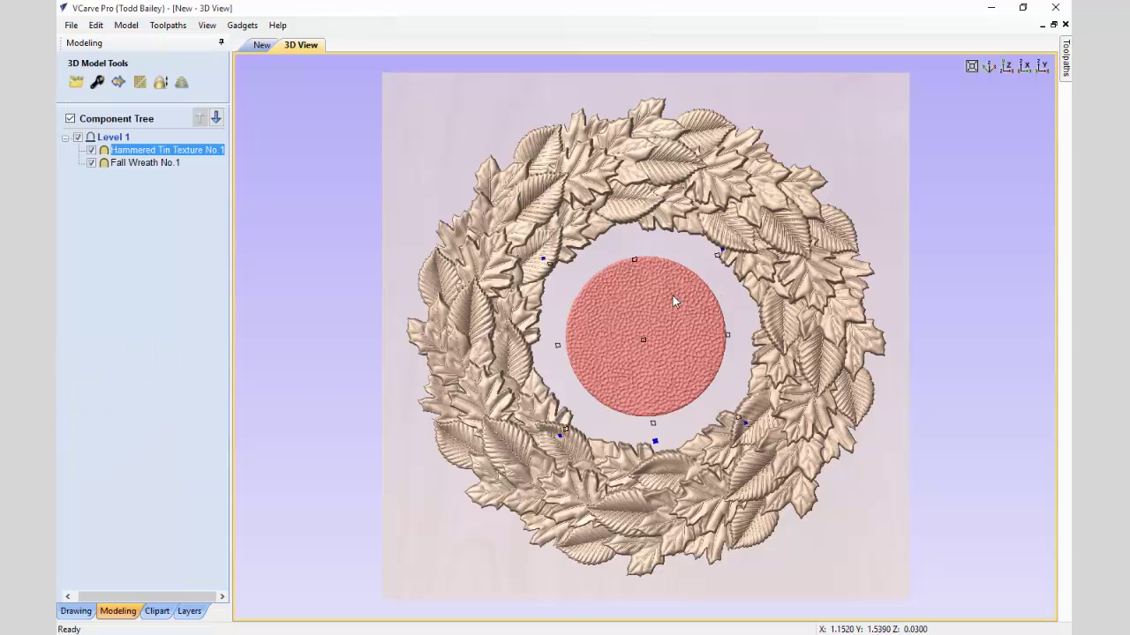
drag(716, 254, 763, 206)
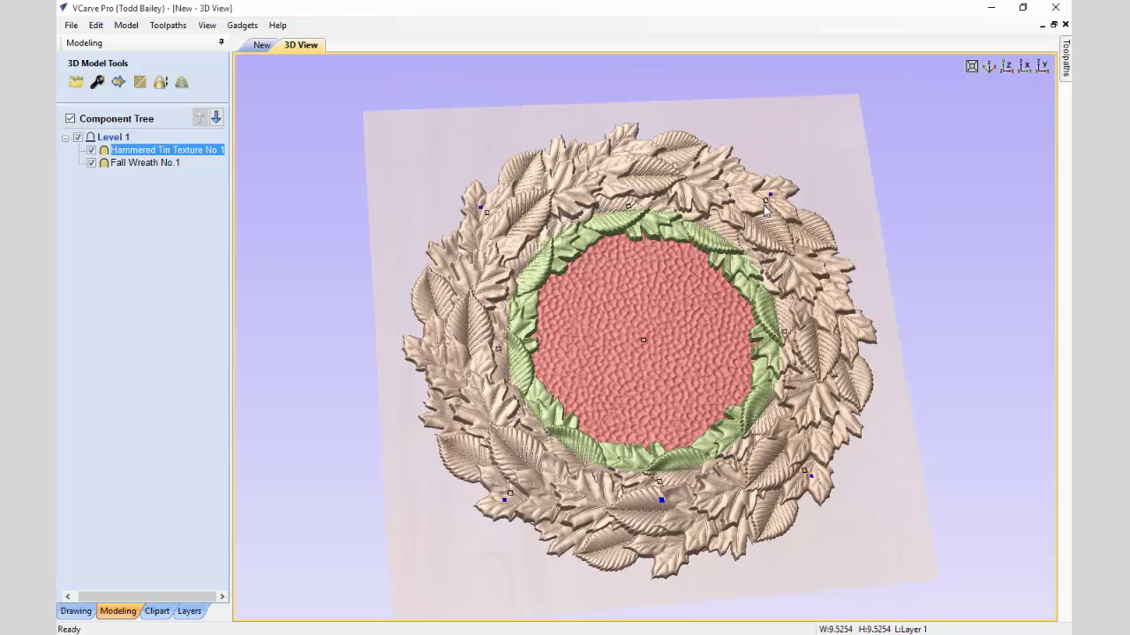
click(1010, 68)
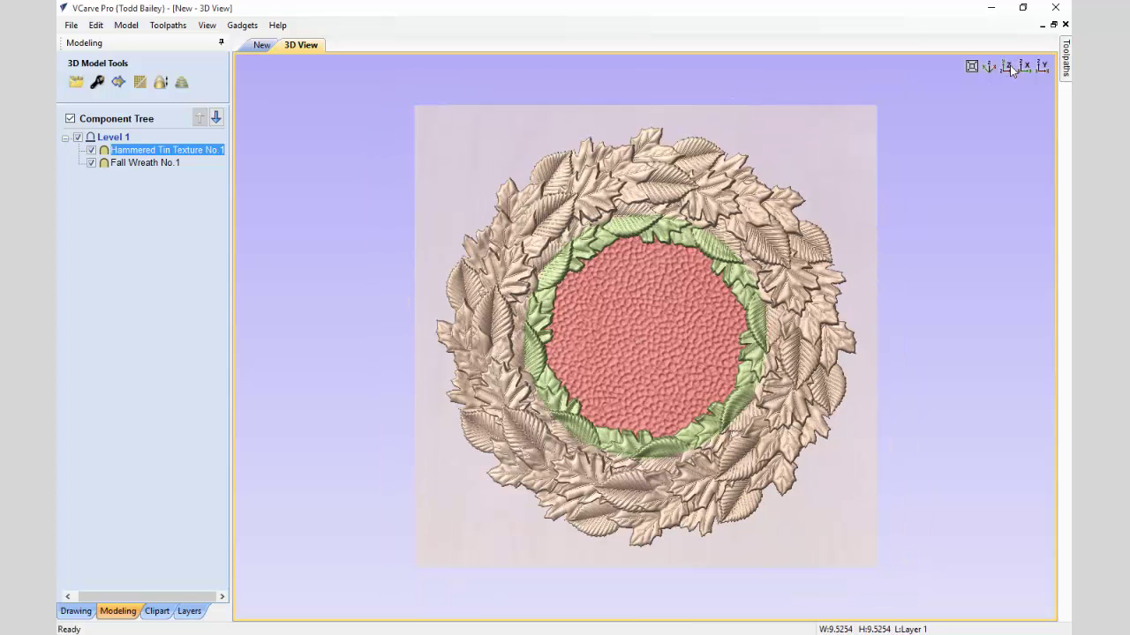
drag(675, 357, 935, 291)
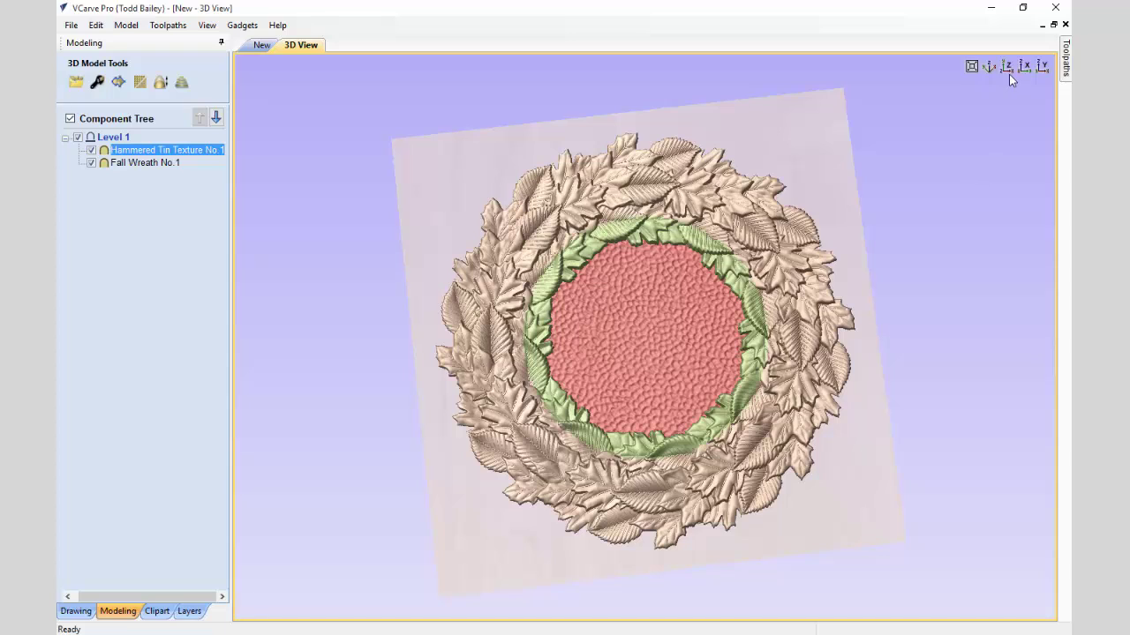
click(1007, 69)
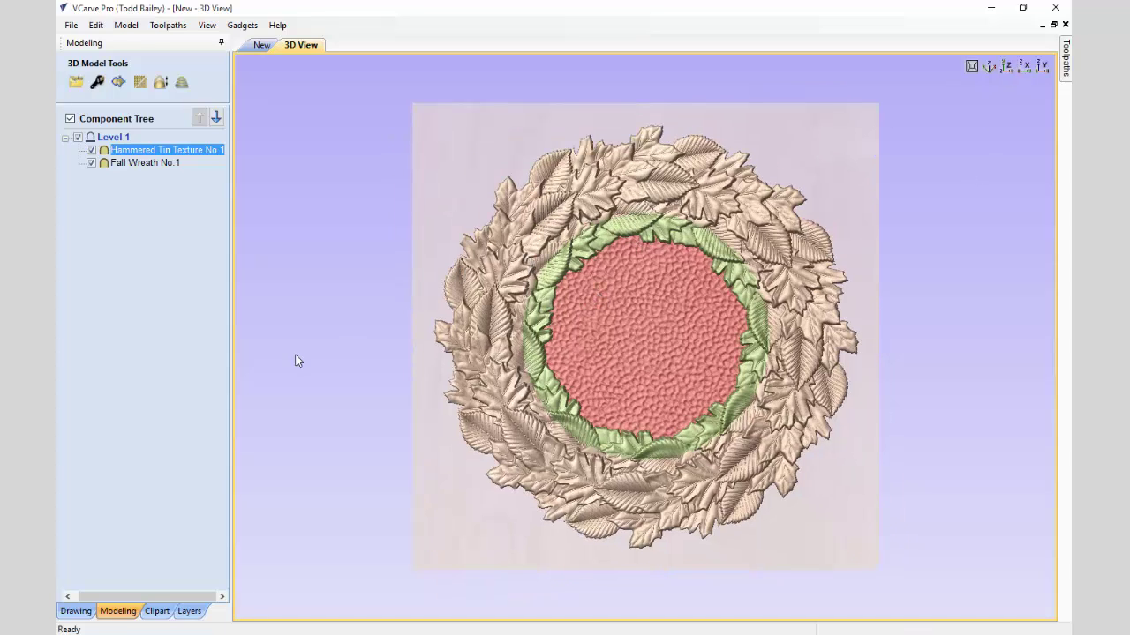
Add the Wheat No.1 clipart onto the hammered texture and move it against the wreath's inner left edge
click(157, 612)
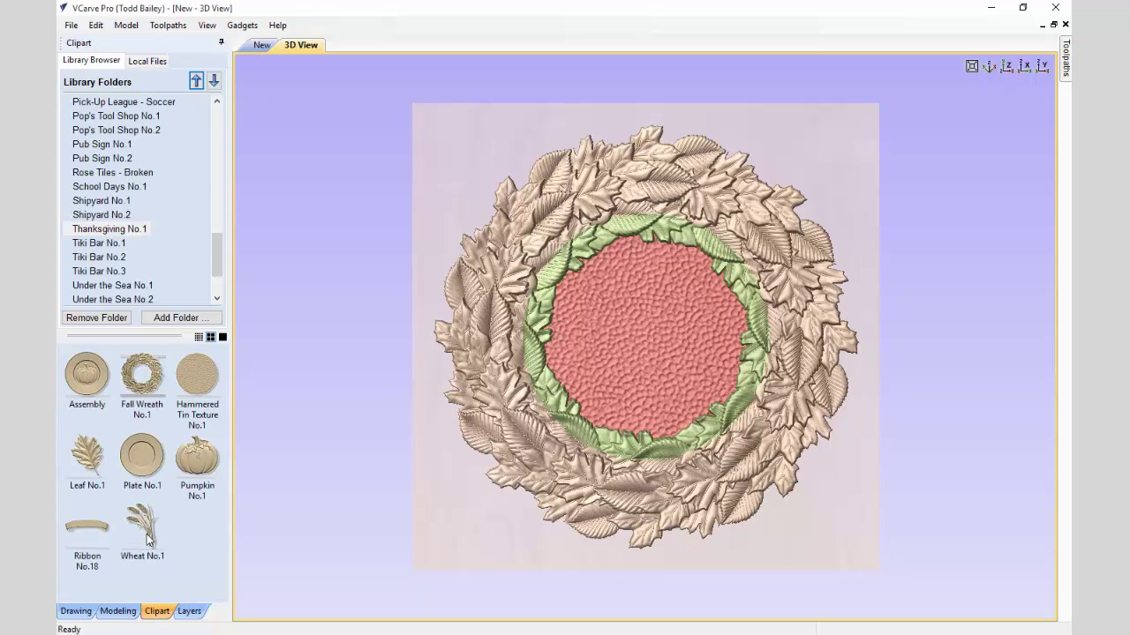
drag(148, 533, 617, 346)
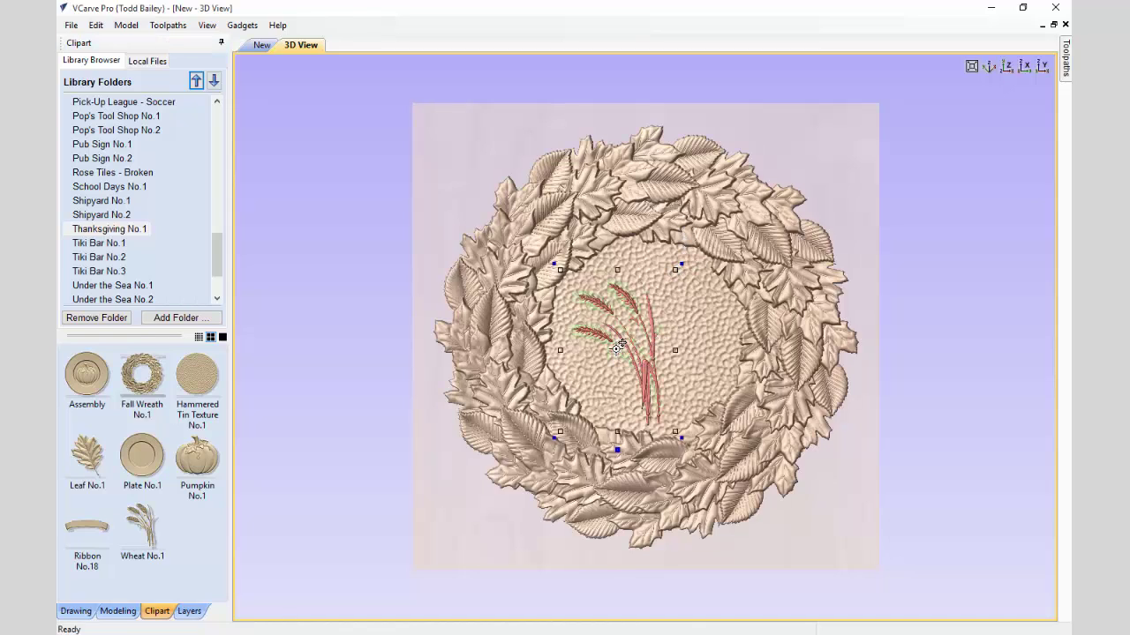
drag(616, 353, 592, 354)
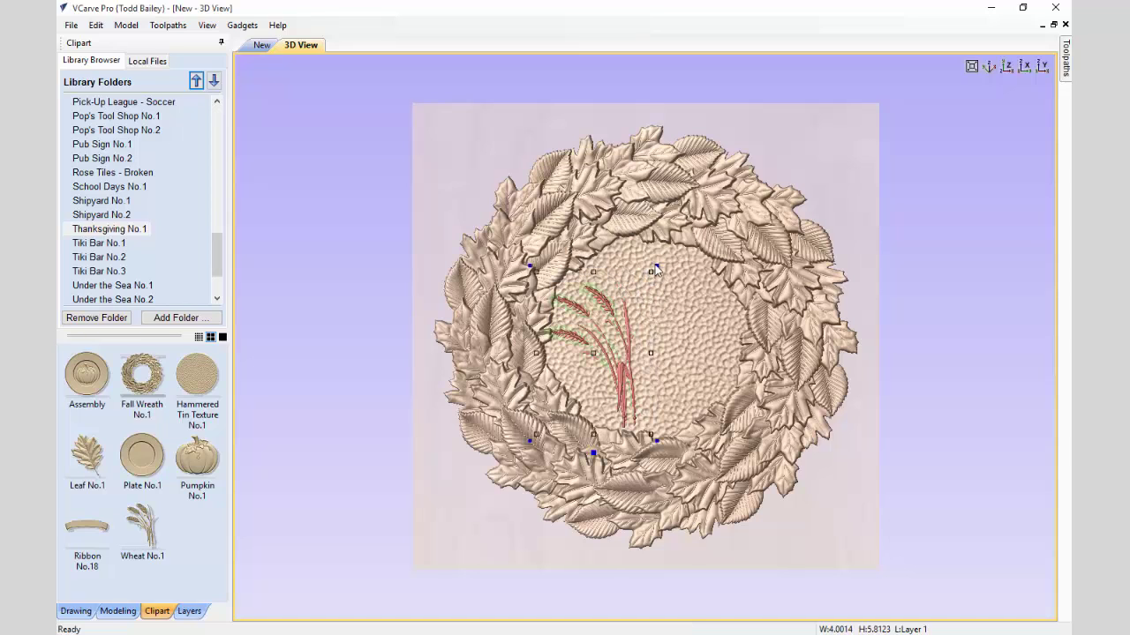
click(657, 273)
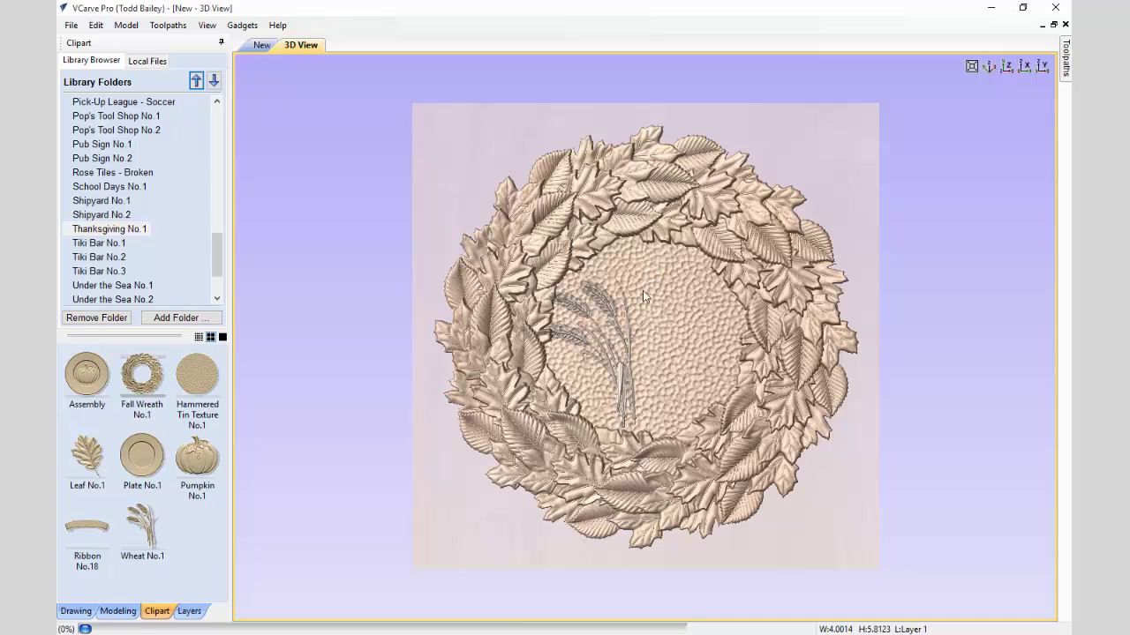
Scale the wheat component down to about 3.4 by 4.9 inches
click(626, 329)
drag(651, 434, 631, 416)
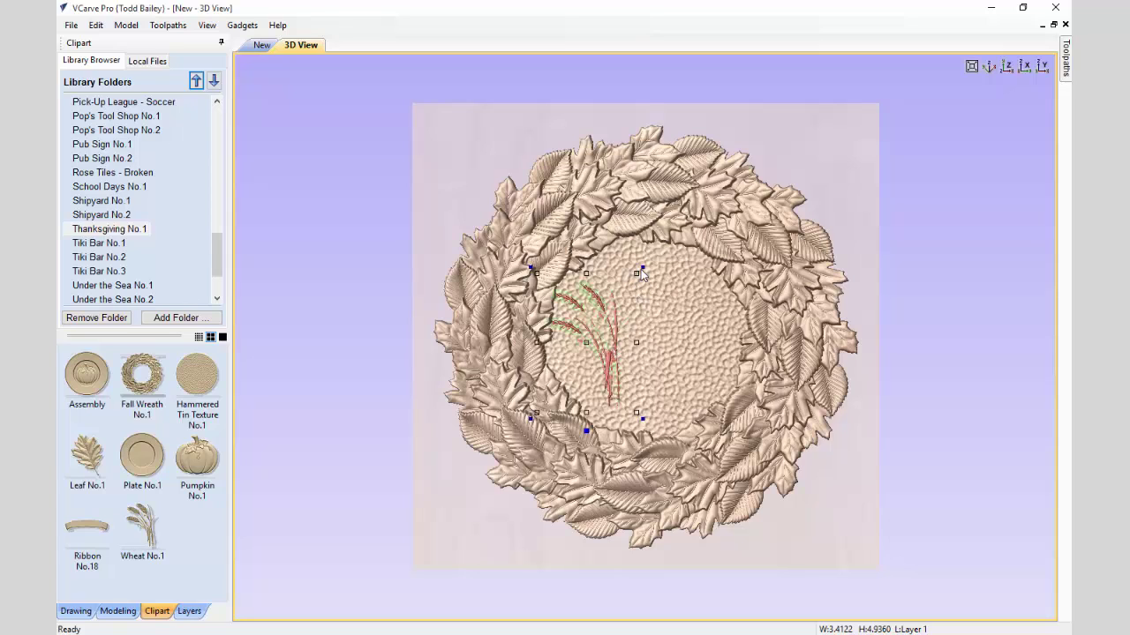
click(645, 279)
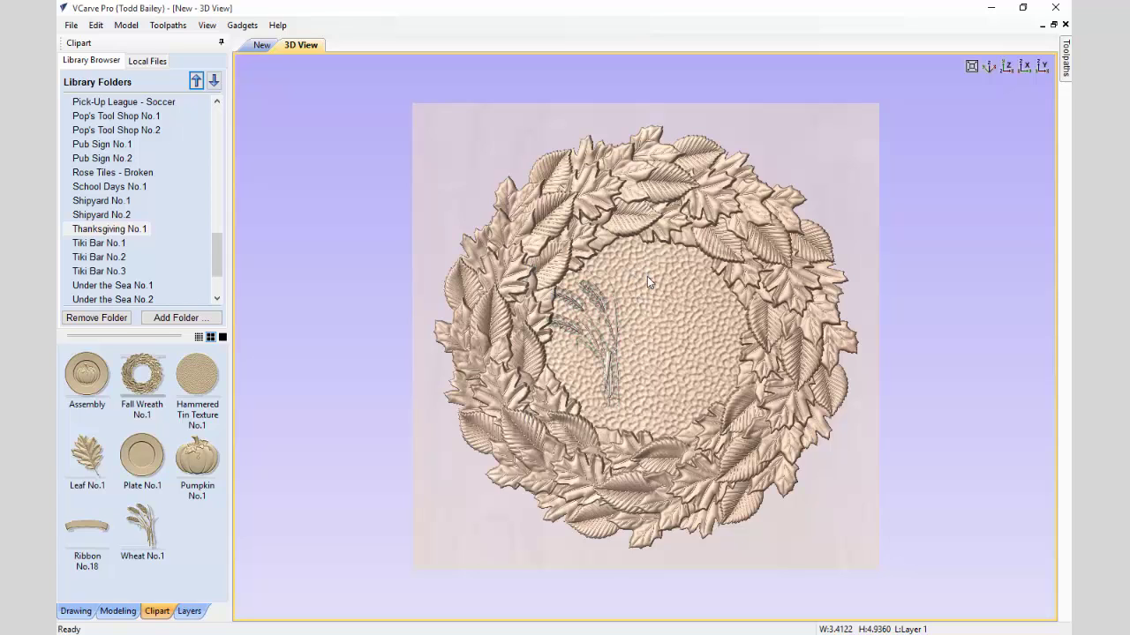
Nudge the wheat component slightly to the right and set its shape height to 0.15 inches
click(647, 277)
key(Right)
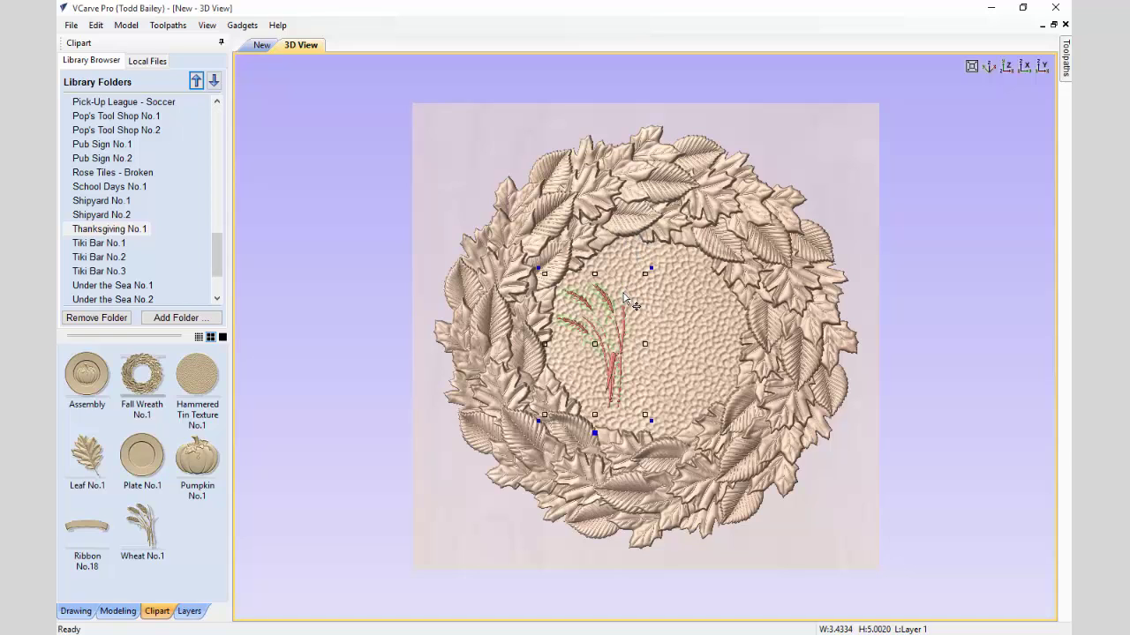
click(595, 433)
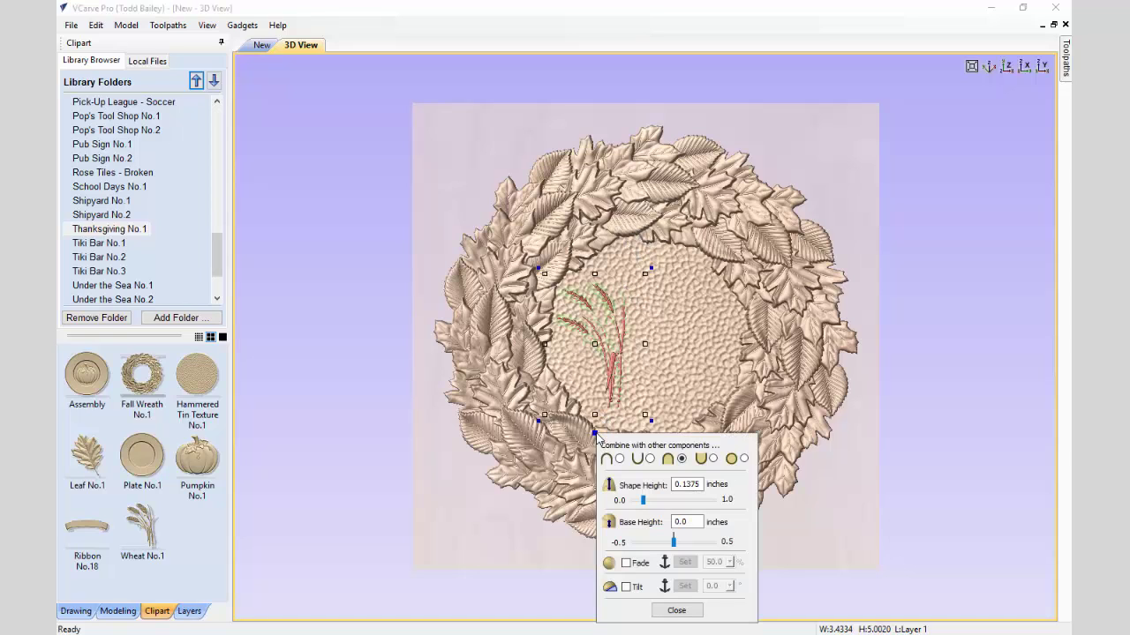
drag(667, 448, 880, 171)
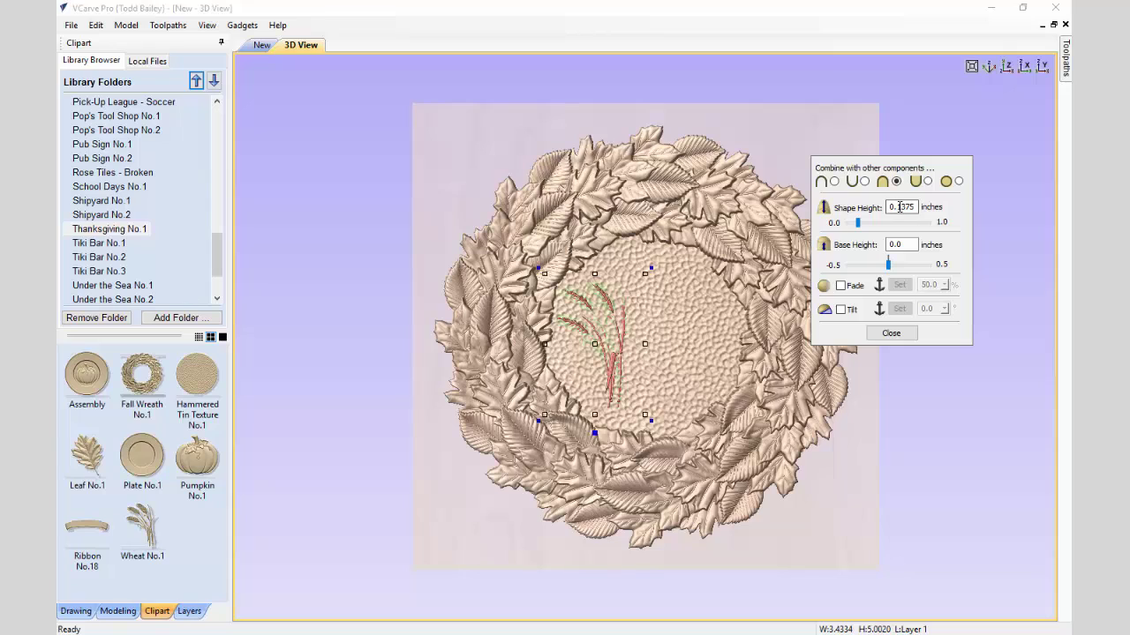
click(897, 208)
drag(897, 208, 950, 205)
text(15)
Set the wheat component's base height to 0.07 inches so it rises above the hammered texture
click(906, 245)
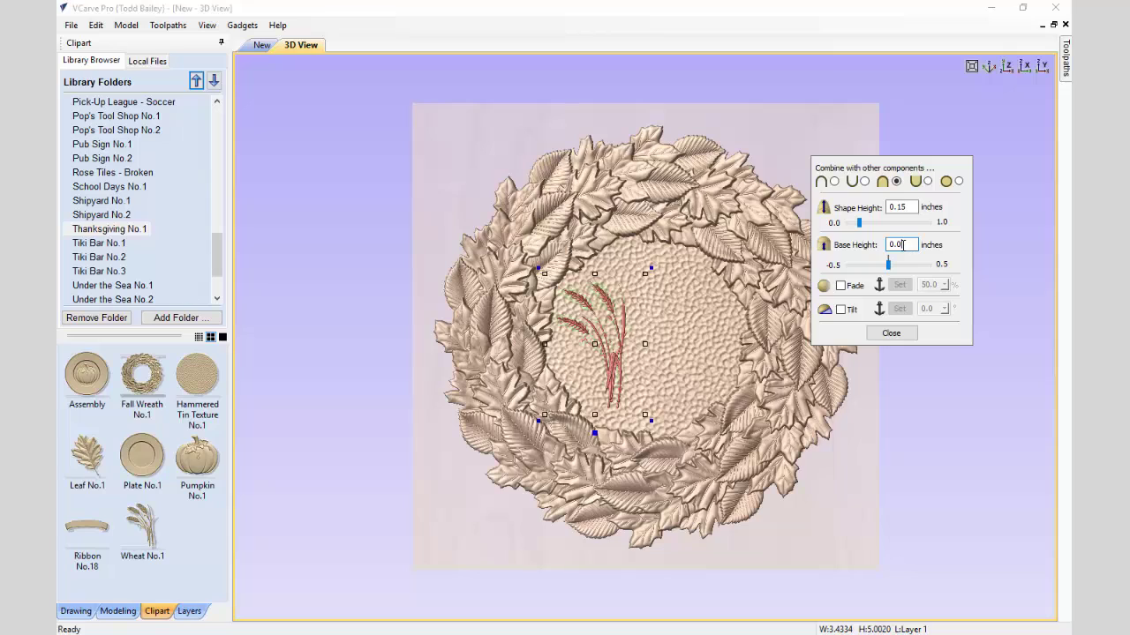
drag(901, 244, 834, 275)
drag(897, 245, 886, 247)
key(Return)
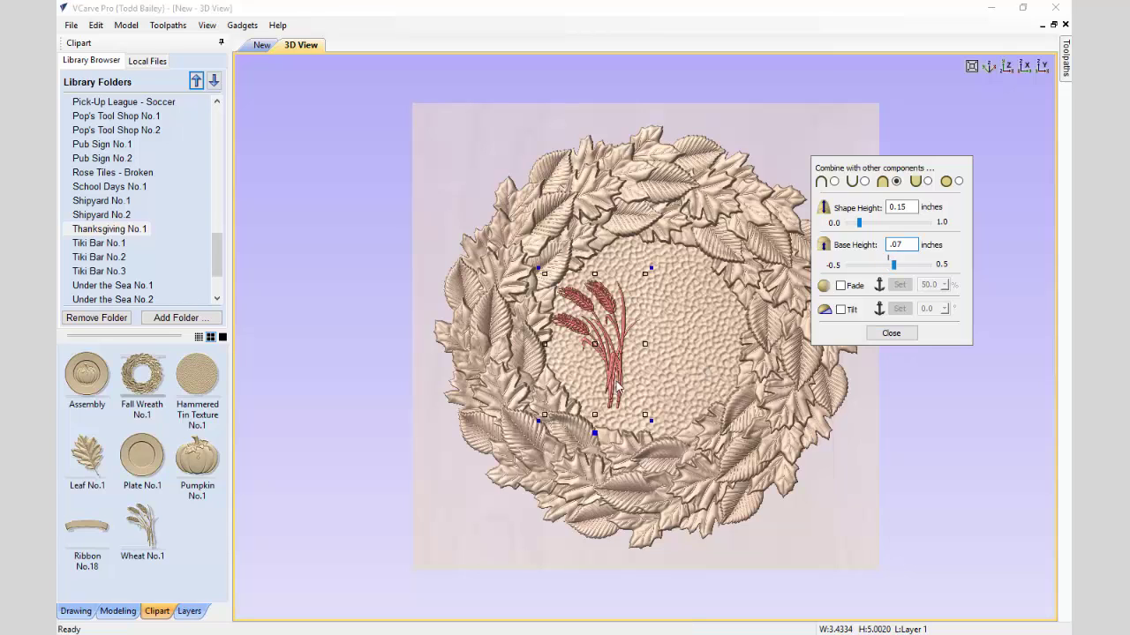
click(907, 334)
drag(462, 498, 627, 349)
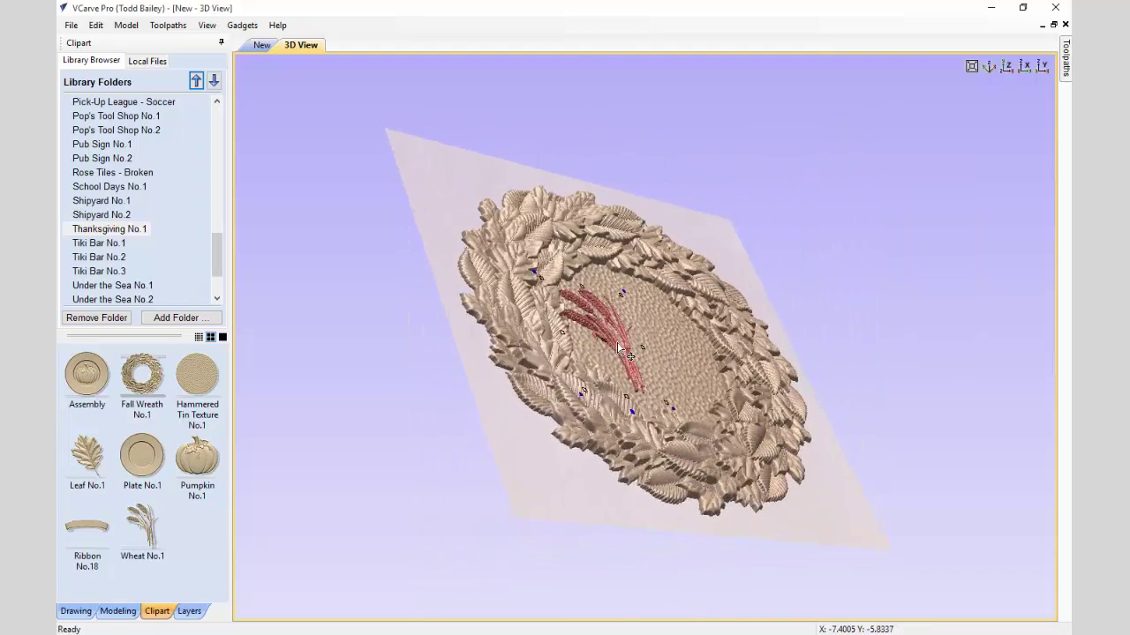
scroll(627, 349, up, 5)
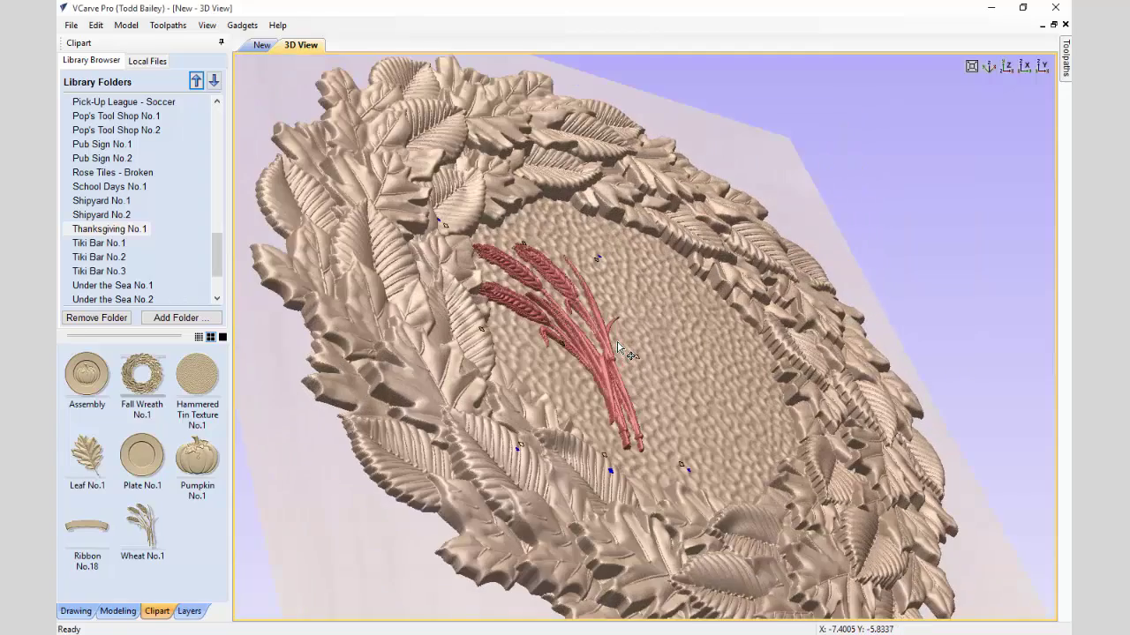
click(1006, 67)
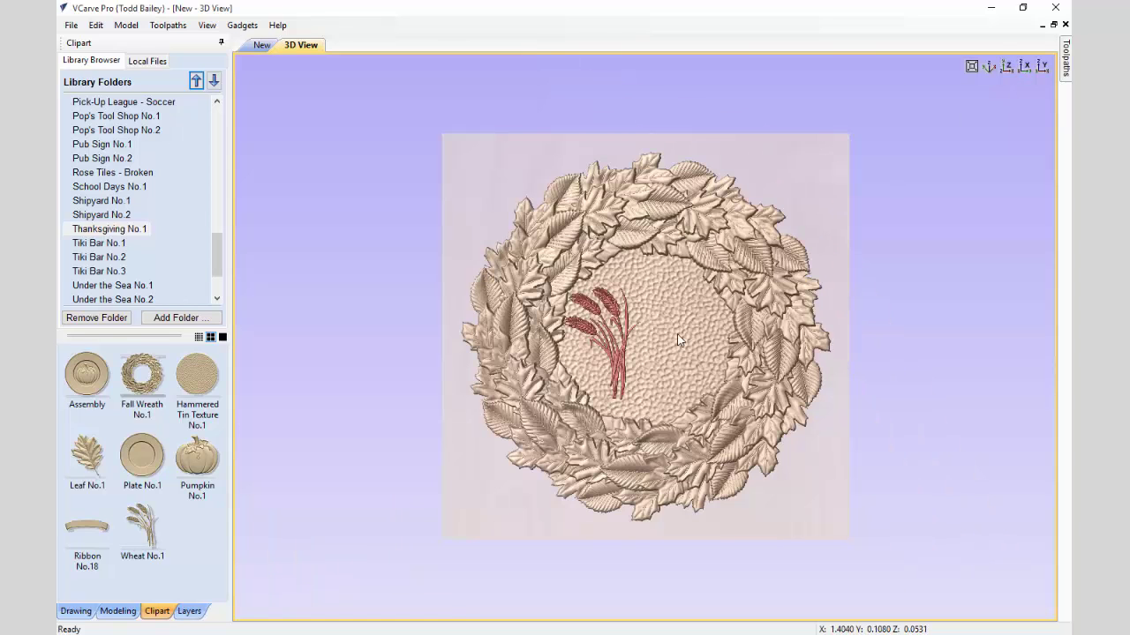
Create a mirrored copy of the wheat component, flipped horizontally about the job center
scroll(676, 333, up, 4)
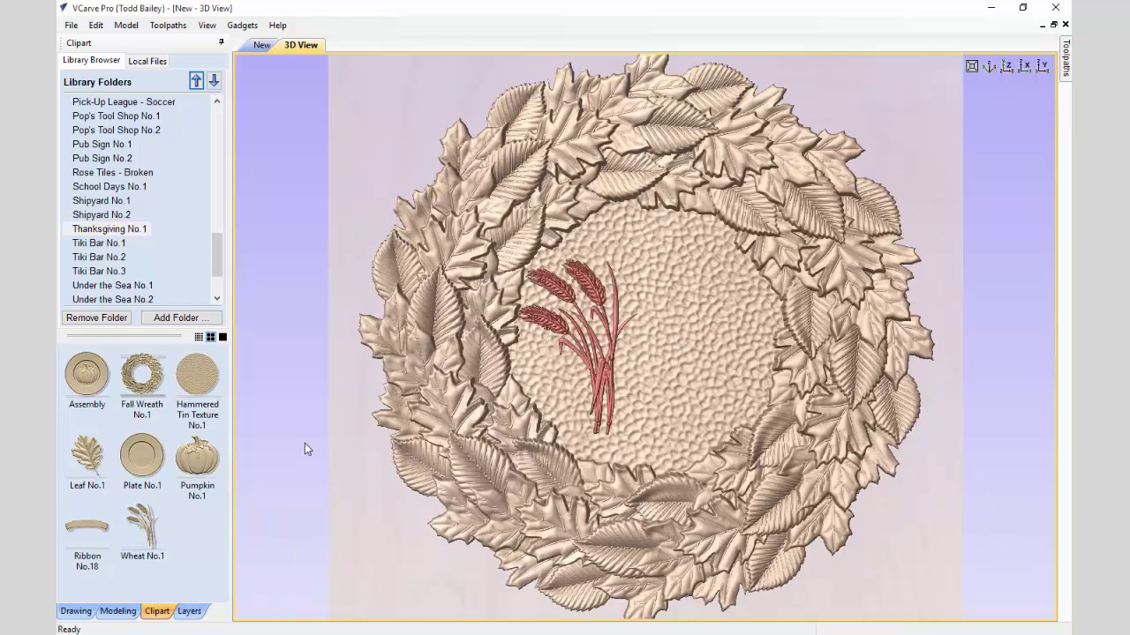
click(117, 611)
click(76, 610)
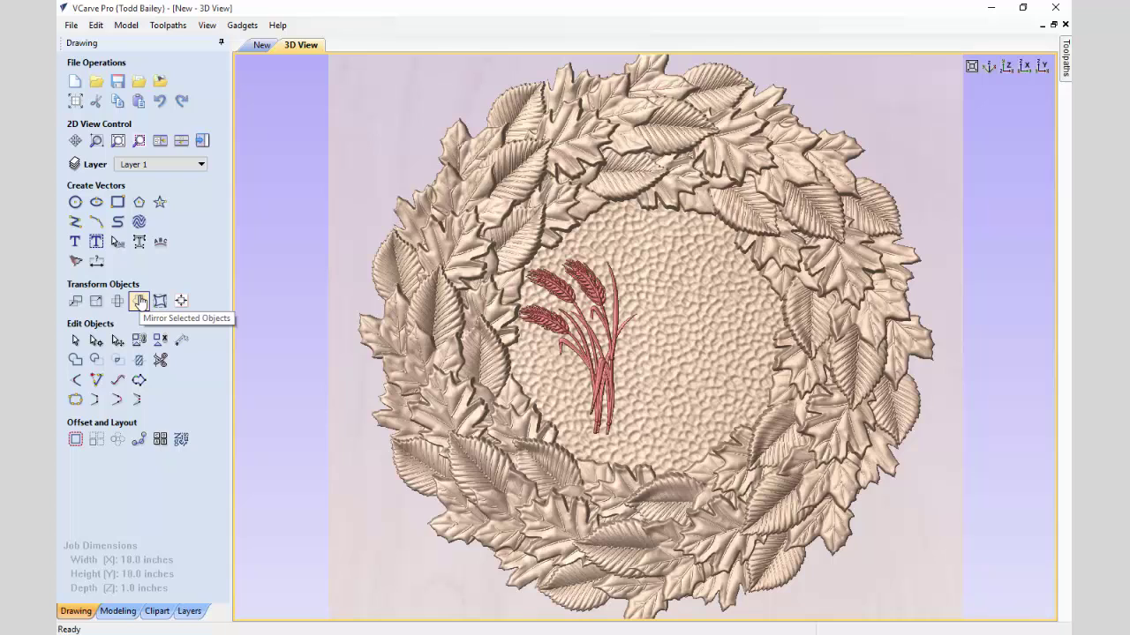
click(140, 302)
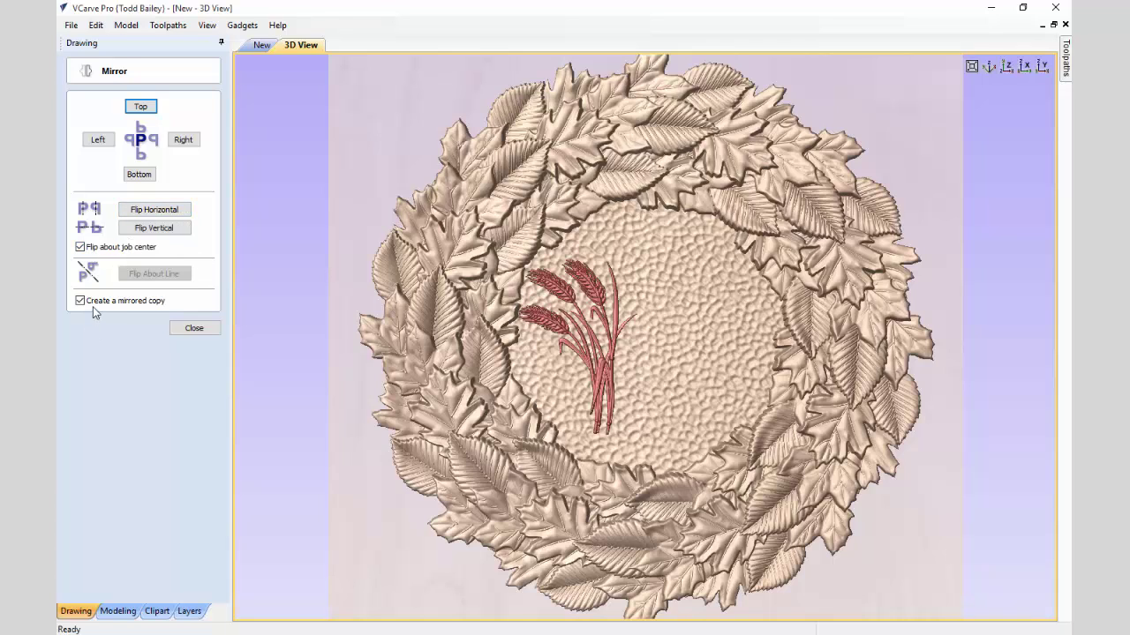
click(130, 215)
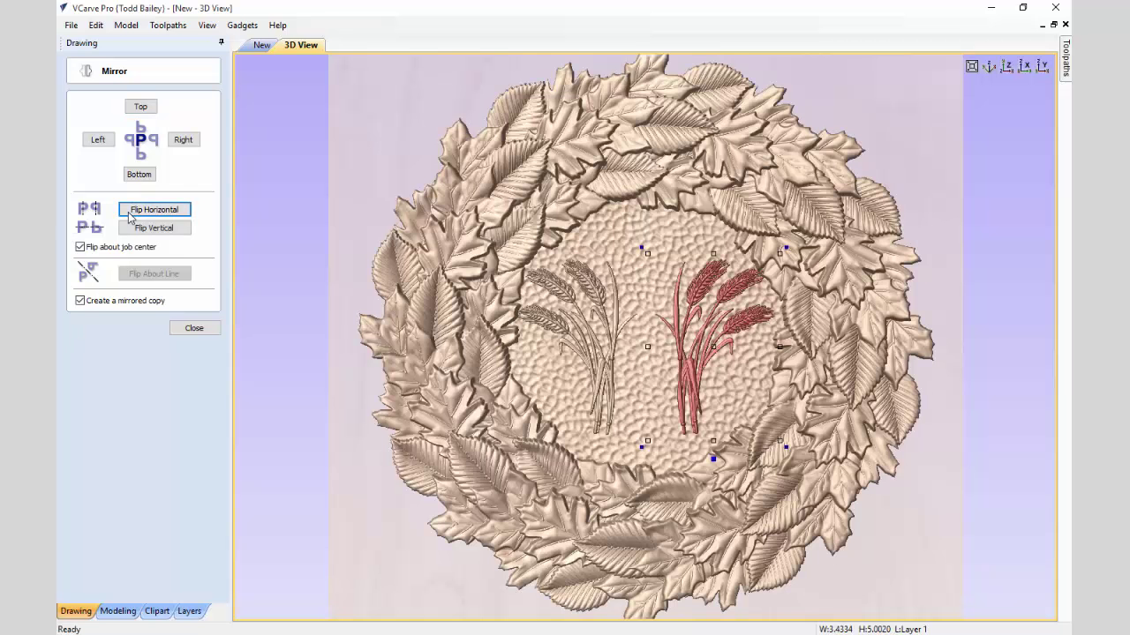
click(199, 331)
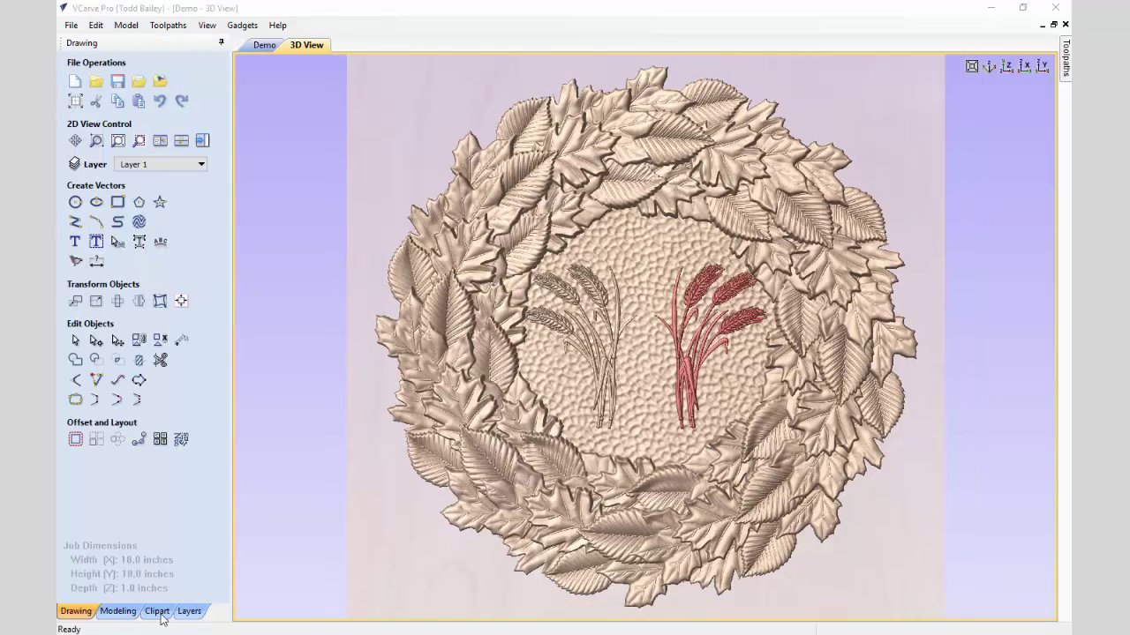
Add the Pumpkin No.1 clipart at the wreath's center and enlarge it to about 6.3 by 5.8 inches
click(159, 611)
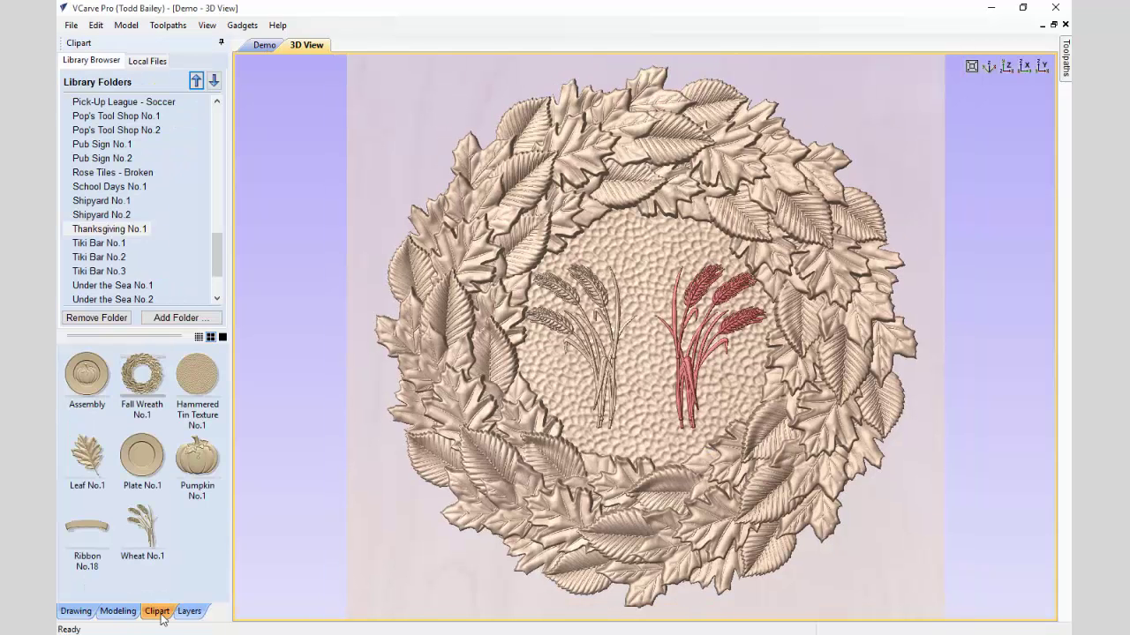
double_click(194, 459)
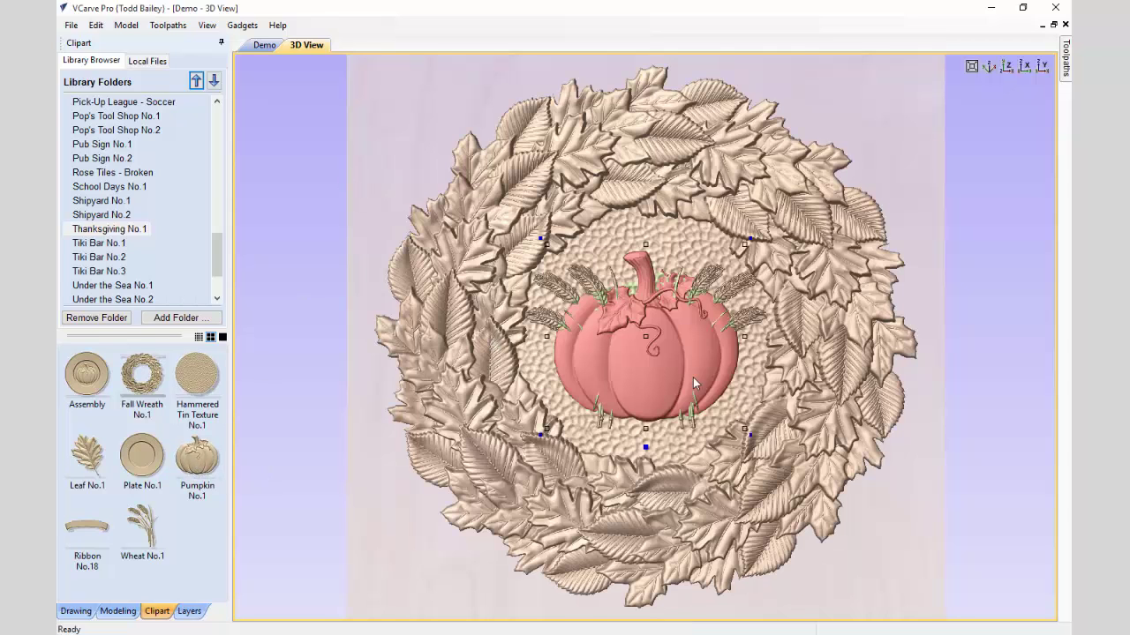
click(748, 250)
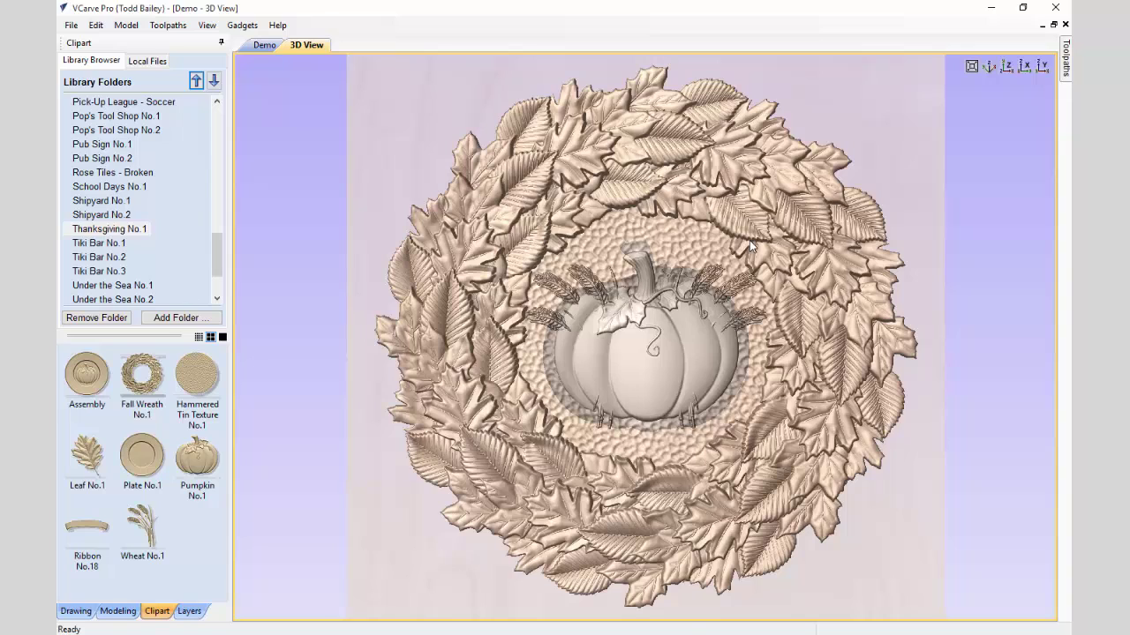
click(706, 313)
Nudge the pumpkin down until its base meets the wreath's lower inner edge
key(Down)
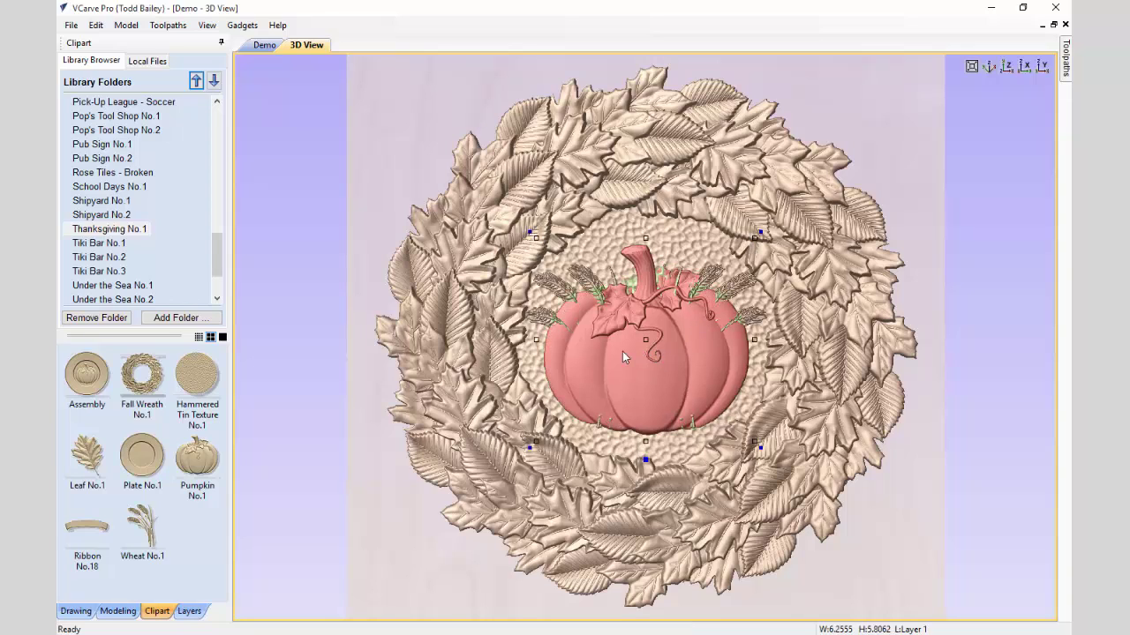
key(Down)
key(Down)
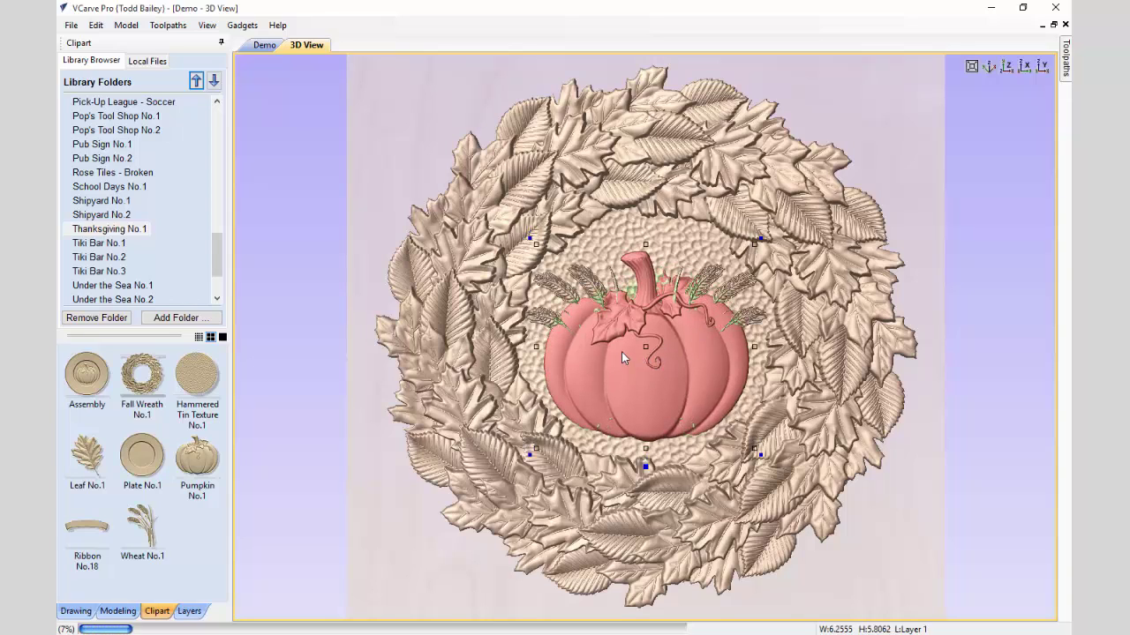
key(Down)
key(Down)
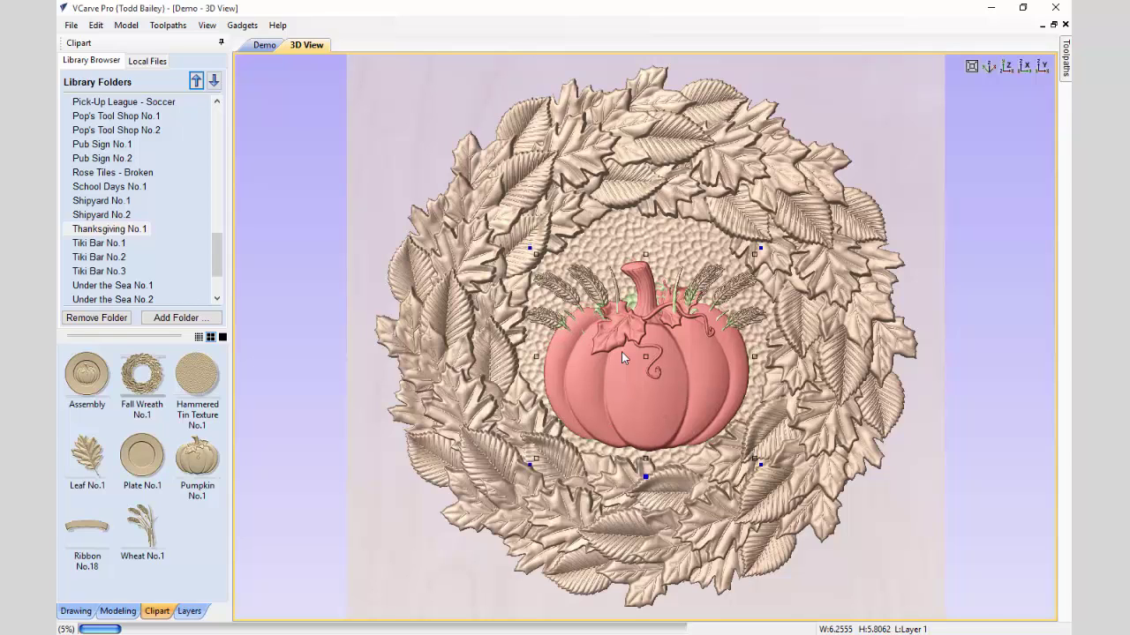
key(Down)
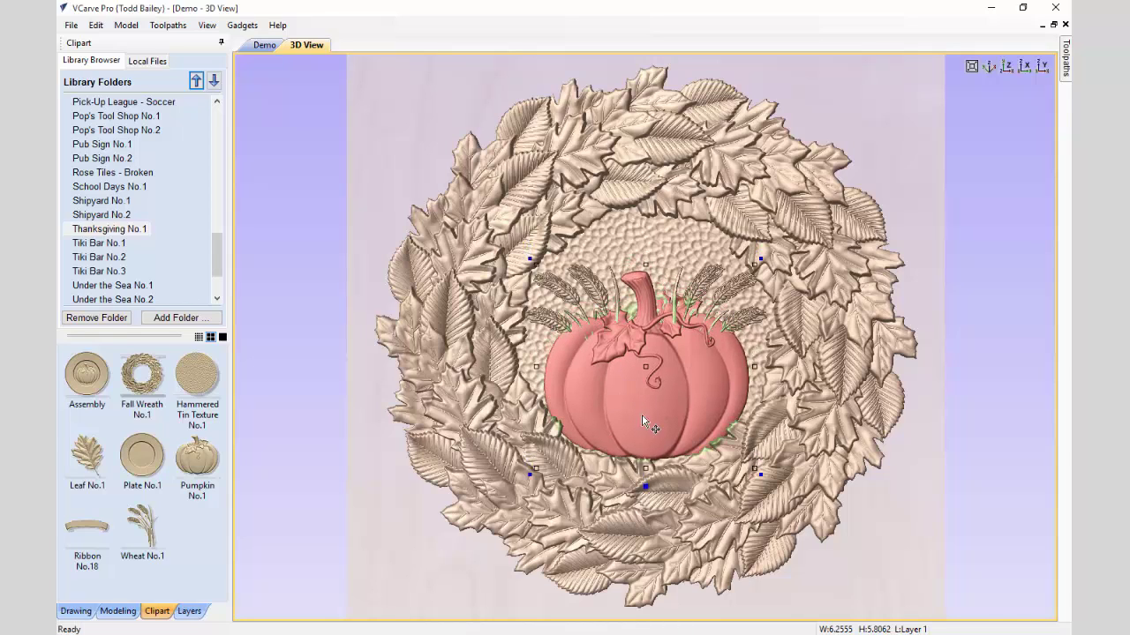
Set the pumpkin component's shape height to 0.5 inches
click(646, 485)
drag(691, 457, 887, 203)
click(933, 239)
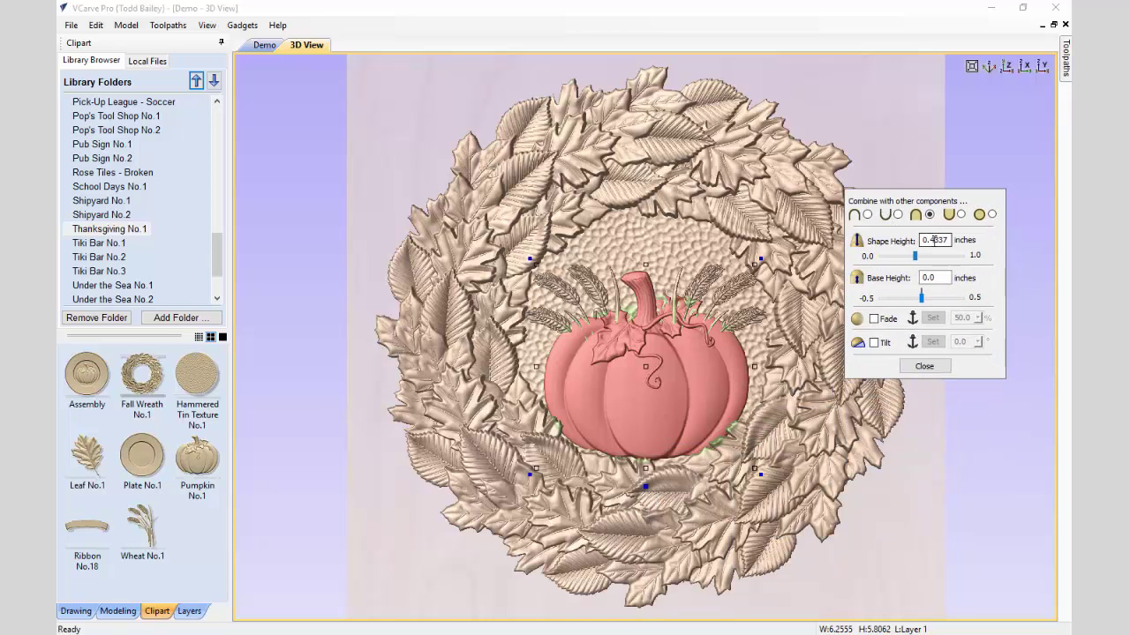
drag(931, 239, 983, 240)
text(.5)
Raise the pumpkin component's base height to 0.15 inches so it clears the wheat and wreath leaves
click(921, 282)
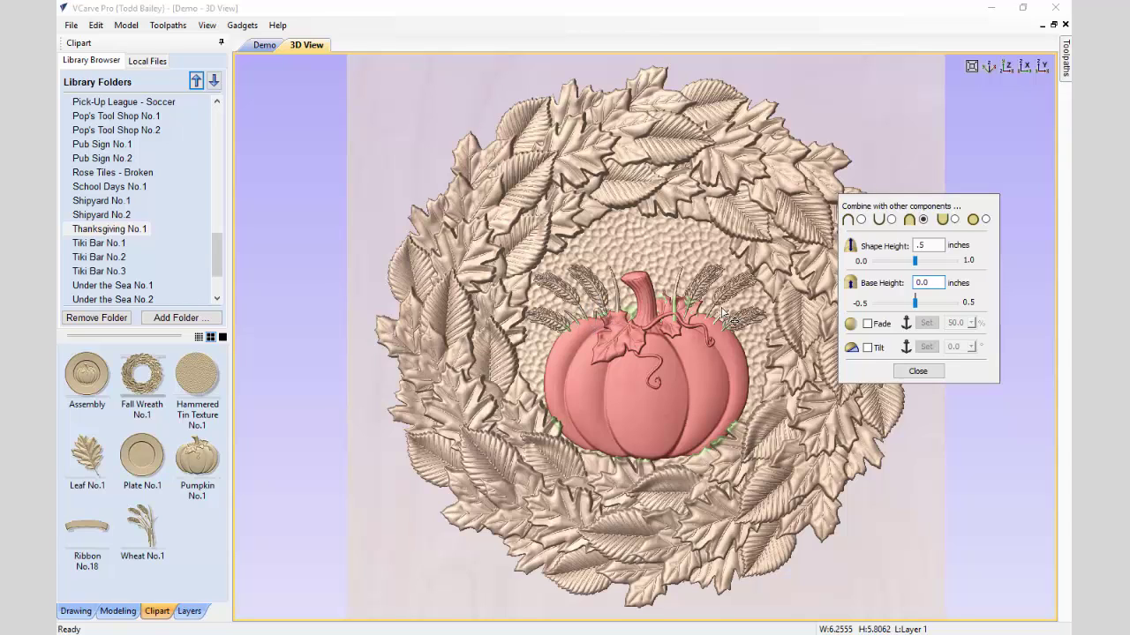
click(926, 303)
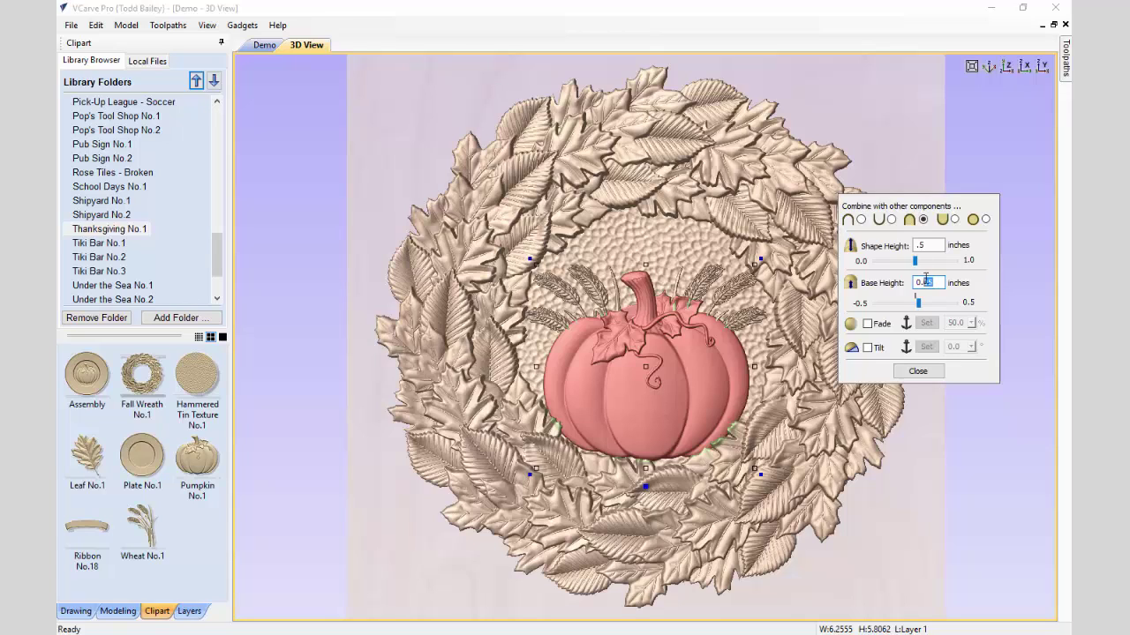
key(Return)
drag(939, 282, 925, 283)
text(1)
key(Return)
text(5)
key(Return)
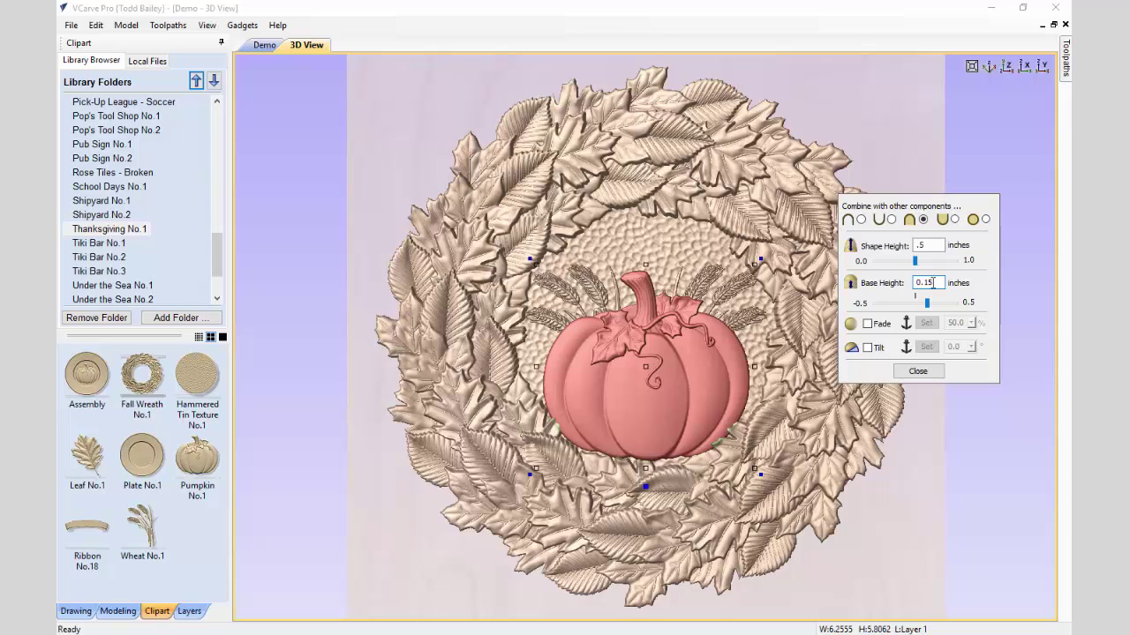
click(917, 371)
Select the pumpkin together with both wheat components and nudge them slightly upward inside the wreath
click(1012, 403)
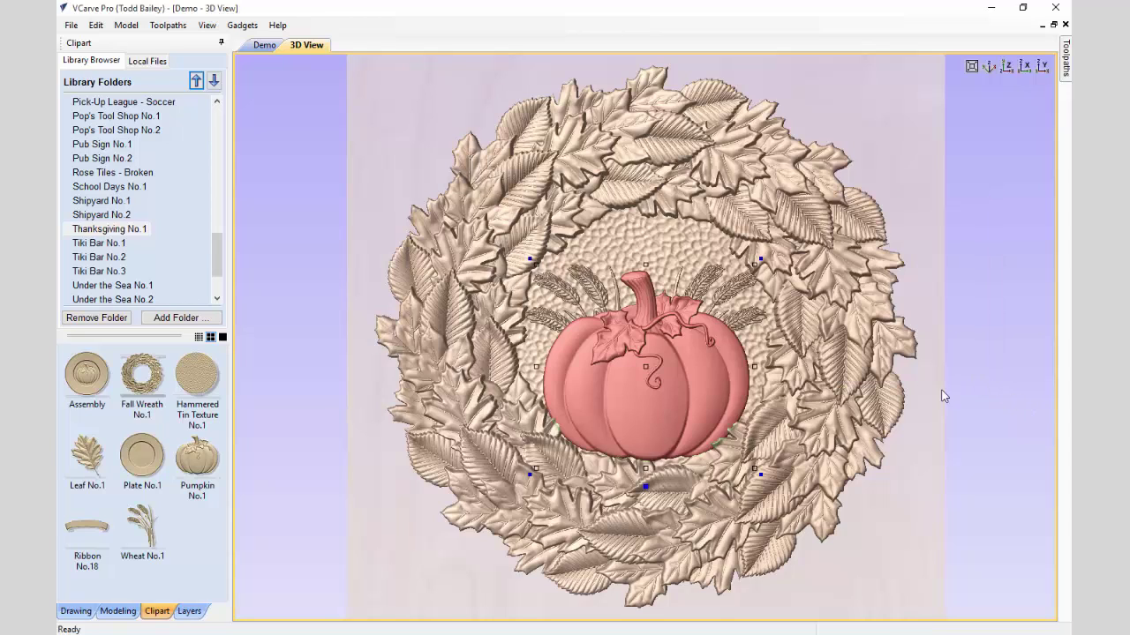
click(594, 349)
click(600, 289)
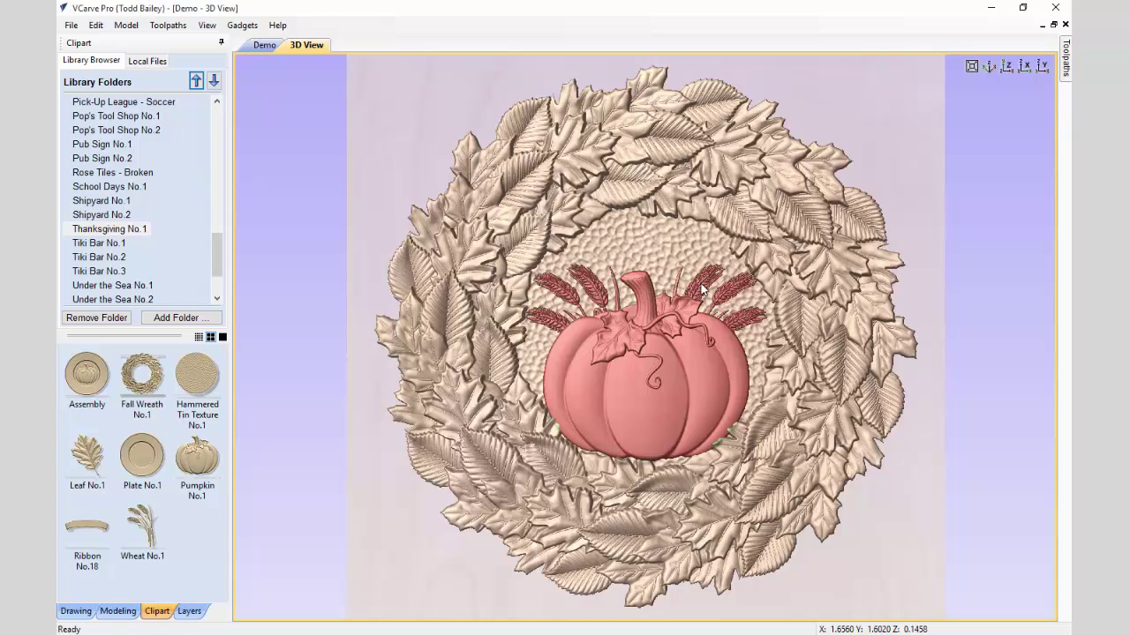
key(Up)
key(Up)
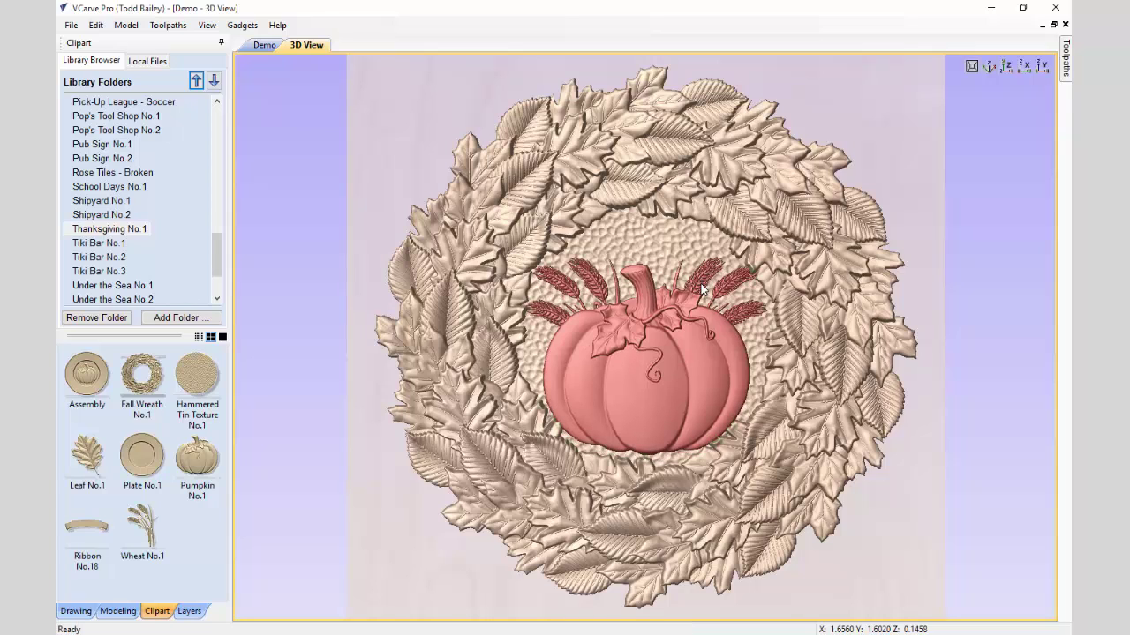
key(Up)
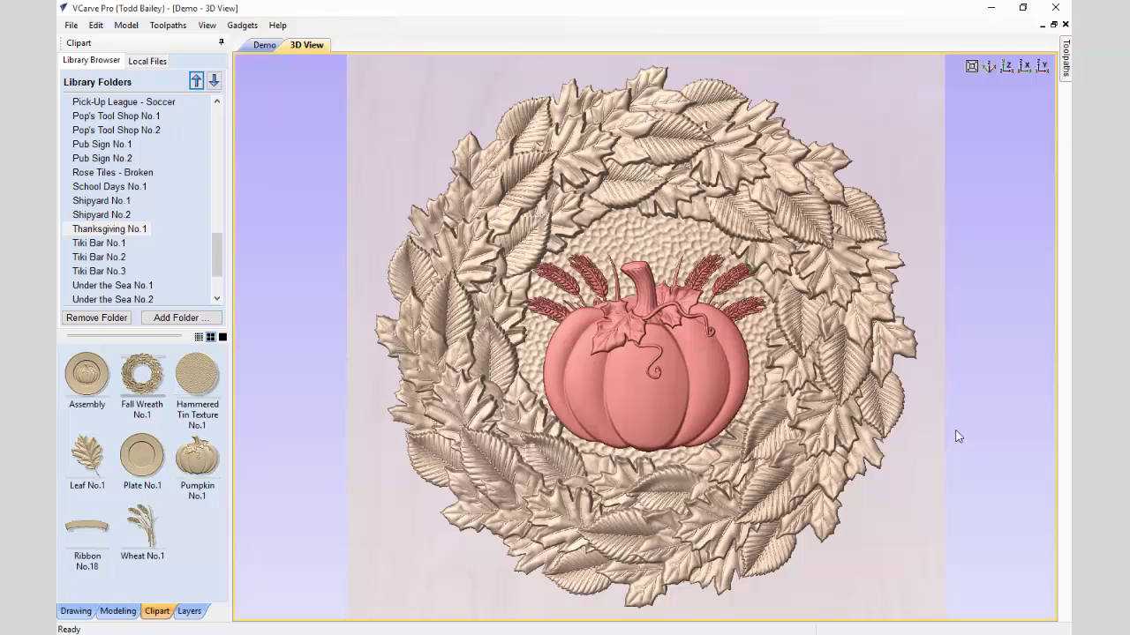
Add the Ribbon No.18 clipart across the wreath and enlarge it to about 15.9 by 3.9 inches
click(953, 421)
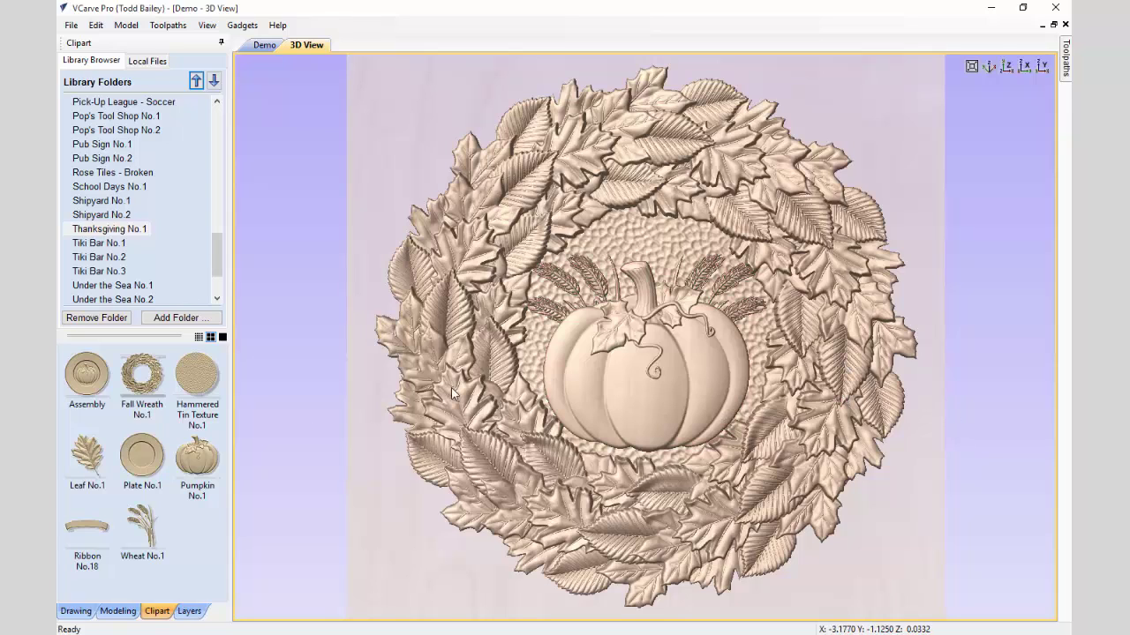
double_click(85, 528)
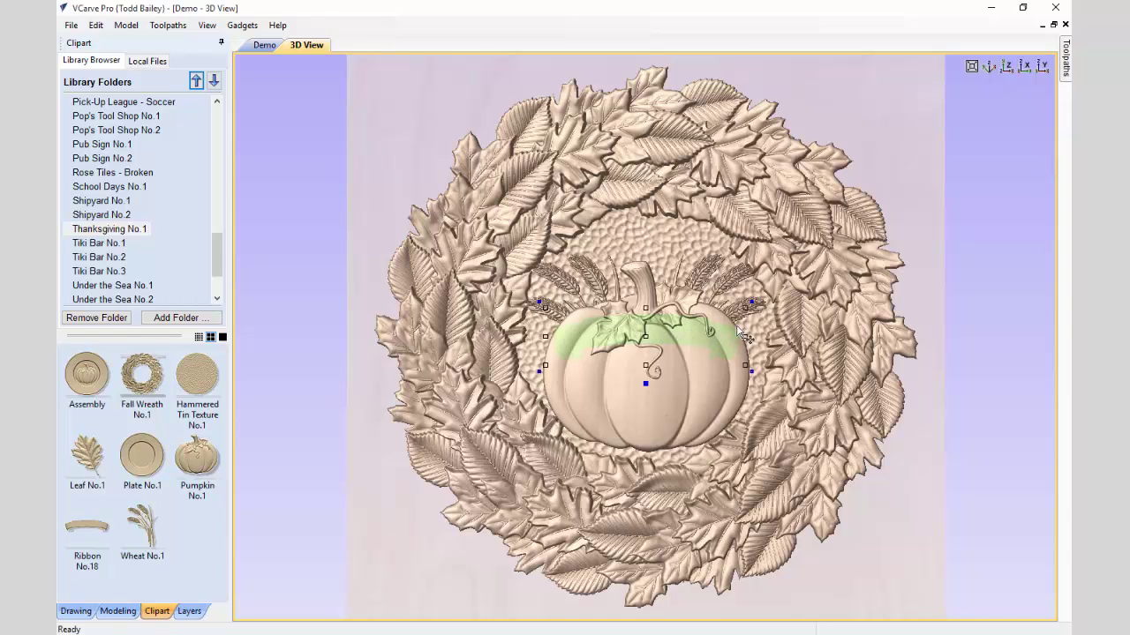
drag(751, 302, 834, 272)
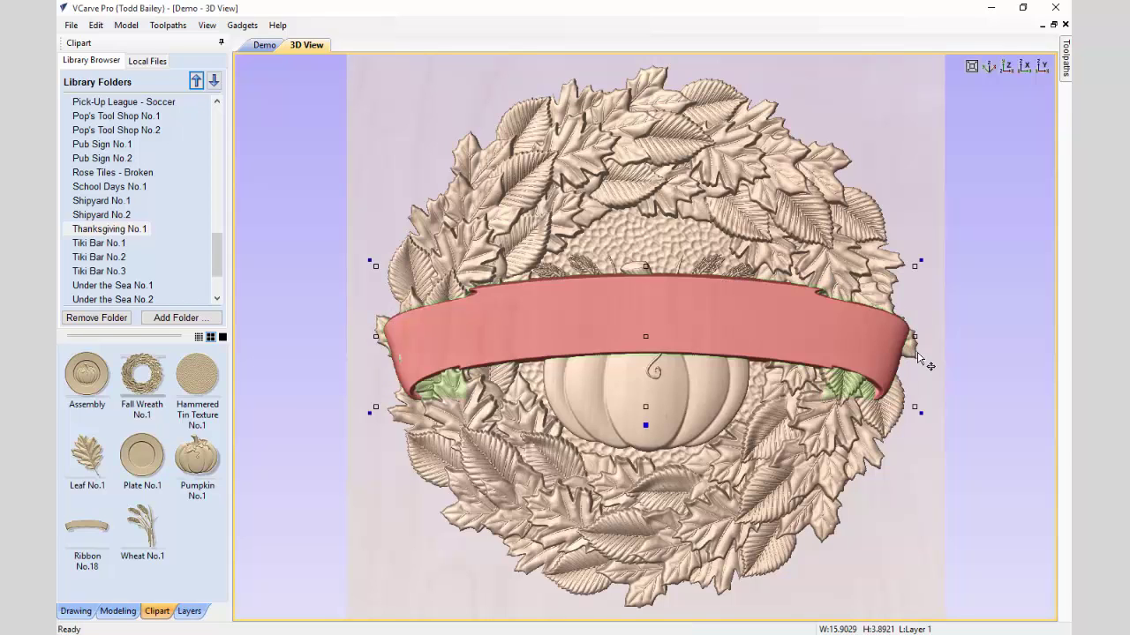
Turn the ribbon upside down so its middle bows downward, and move it over the wreath's lower part
click(927, 274)
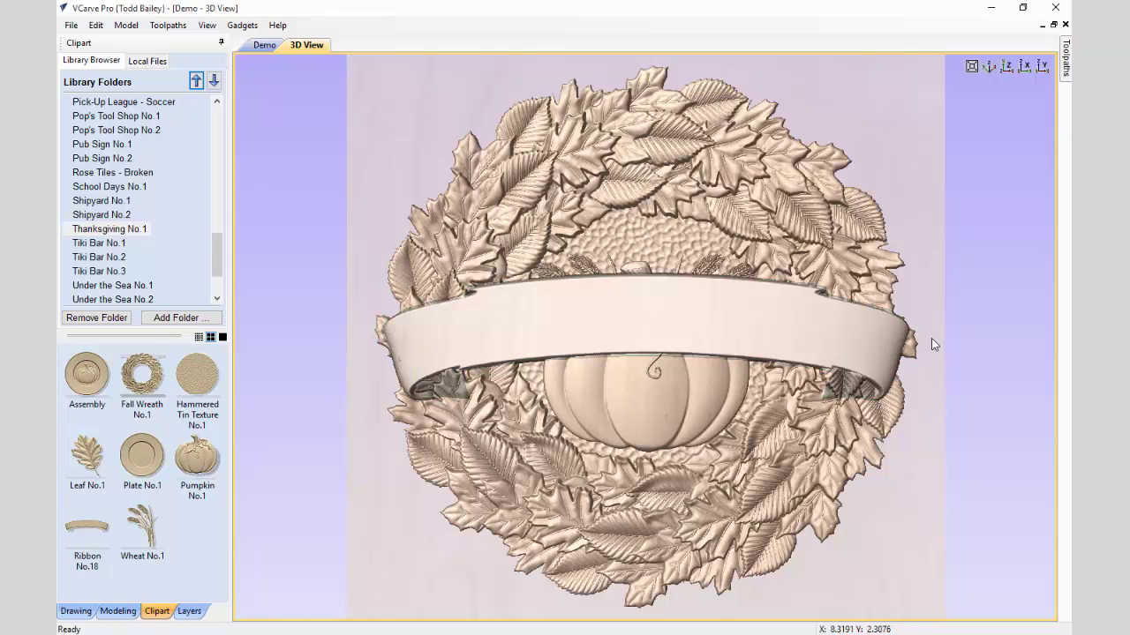
click(499, 370)
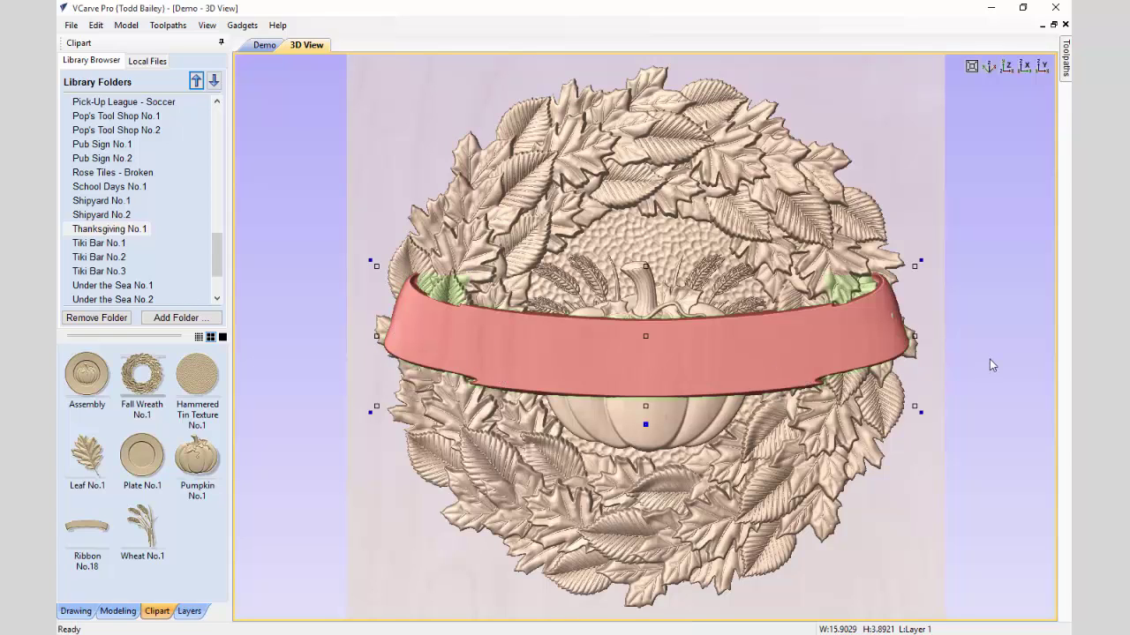
drag(645, 337, 645, 355)
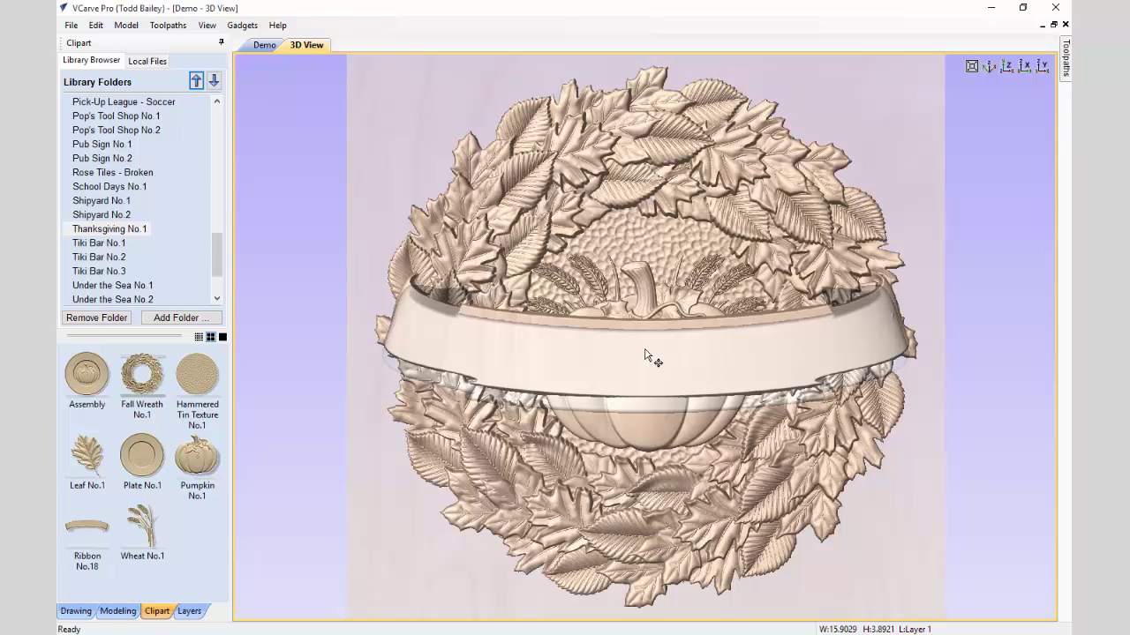
drag(645, 355, 654, 524)
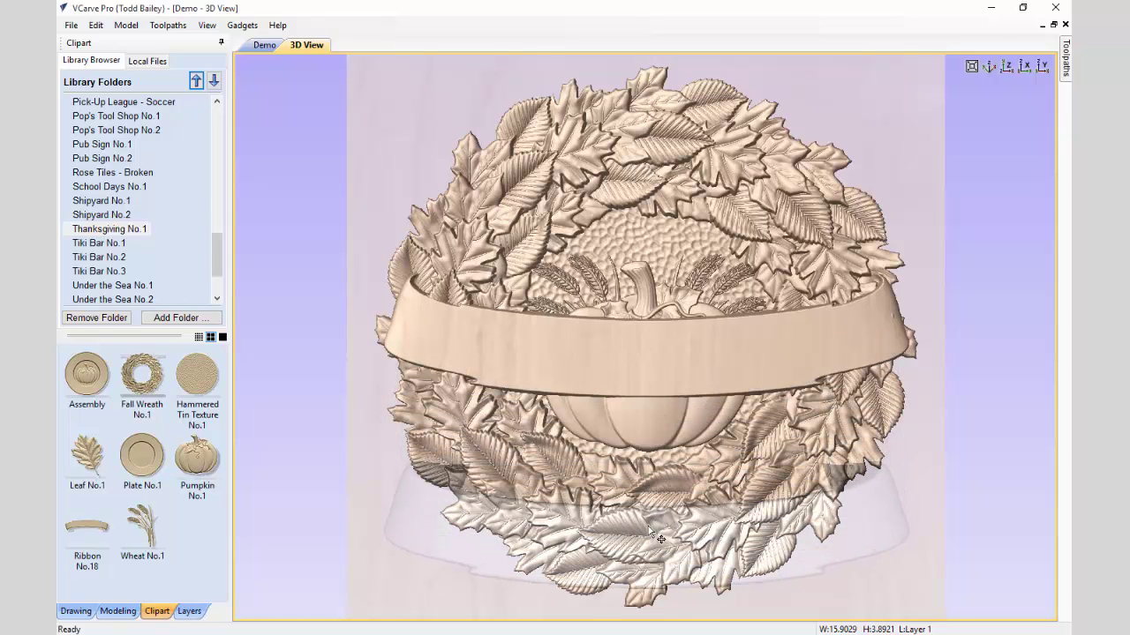
Place the ribbon over the wreath's lower edge and nudge it slightly upward so a few leaves show beneath it
drag(657, 536, 660, 535)
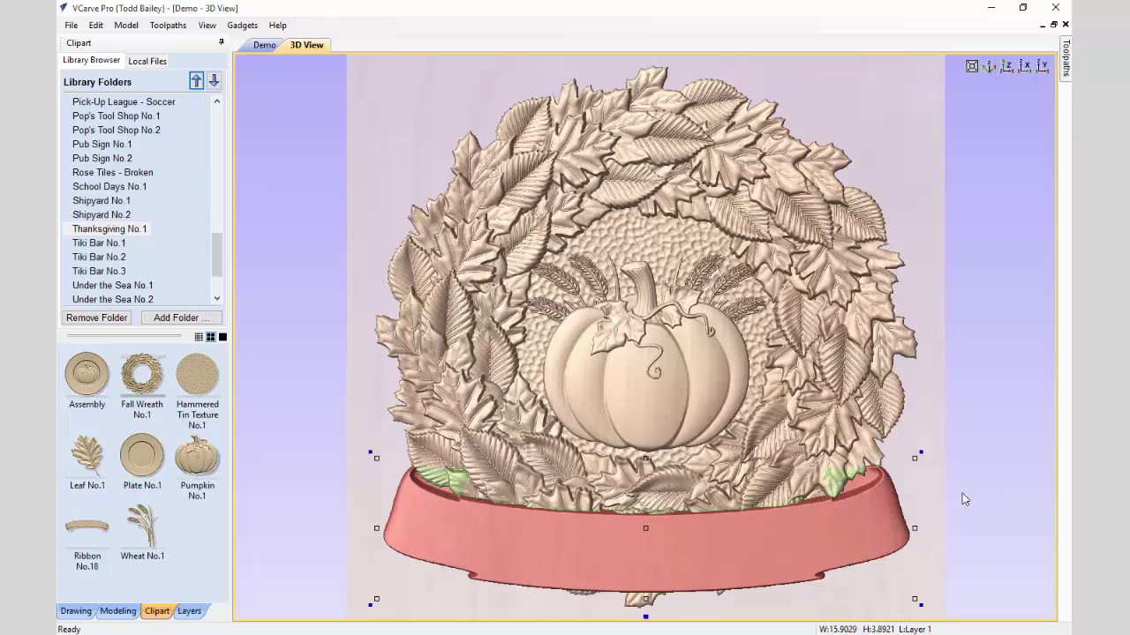
key(Up)
key(Up)
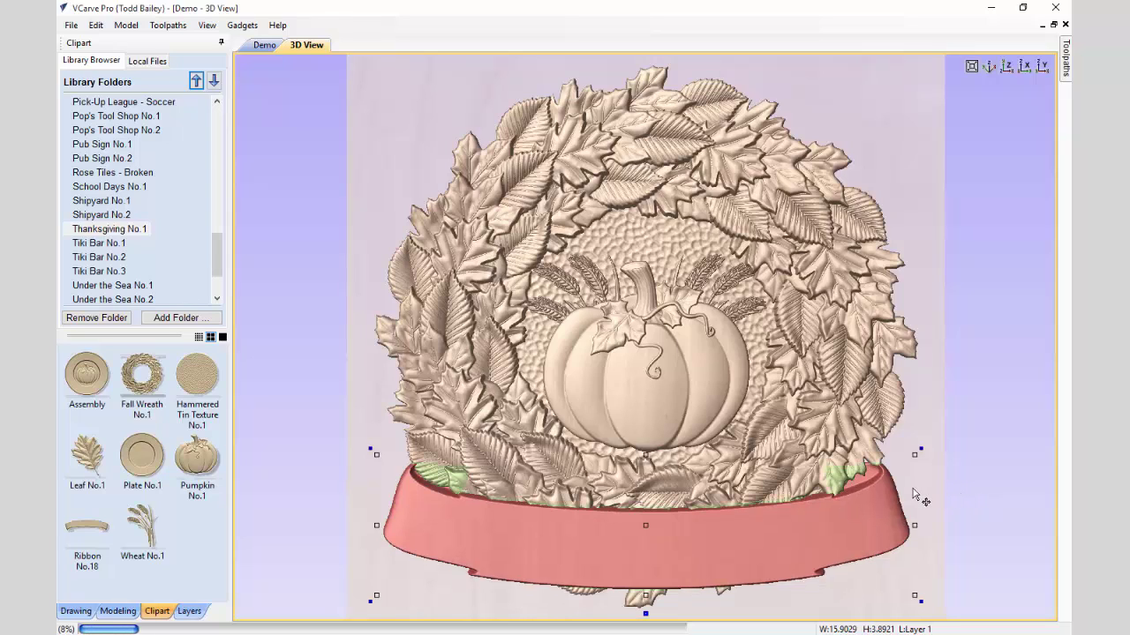
key(Down)
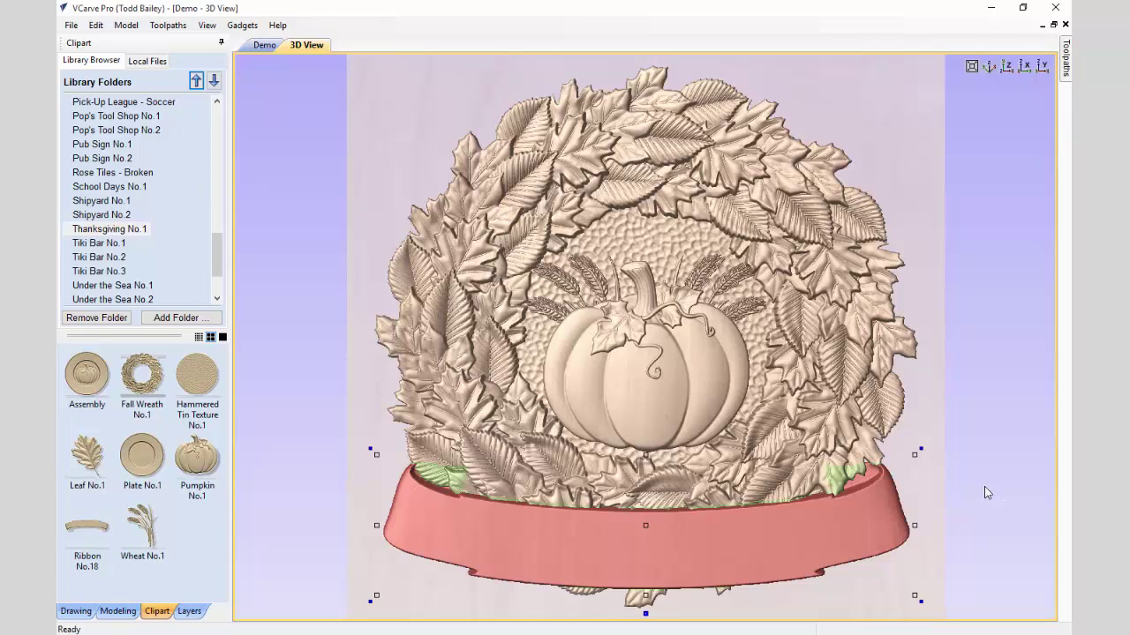
Set the ribbon component's shape height to 0.75 inches and inspect at an angle how it sits over the wreath leaves
drag(399, 472, 742, 492)
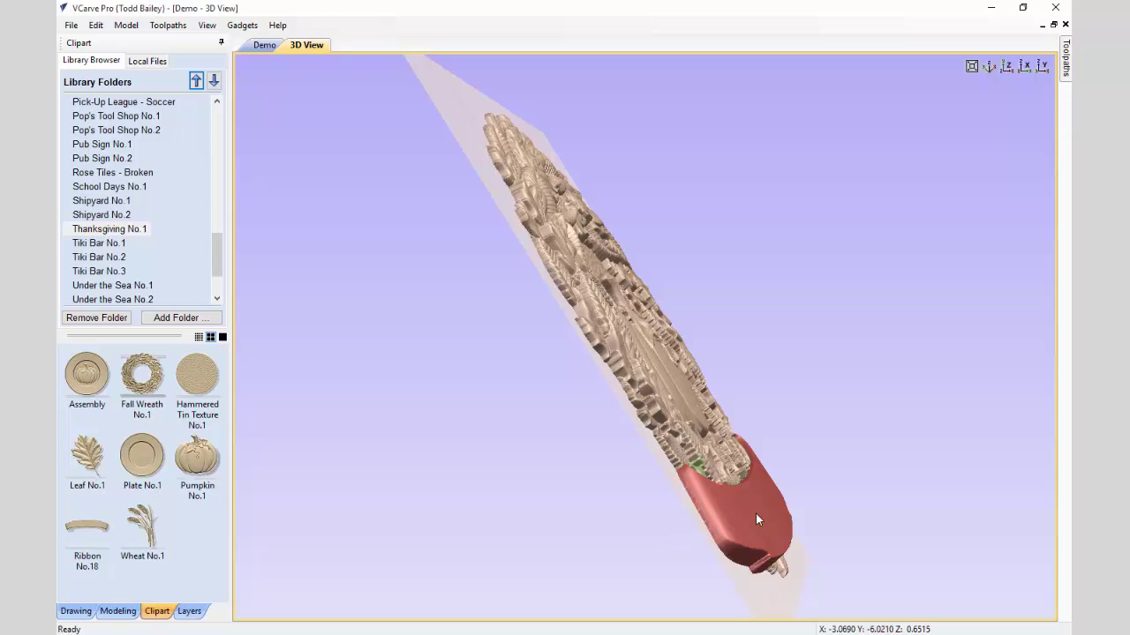
click(1007, 67)
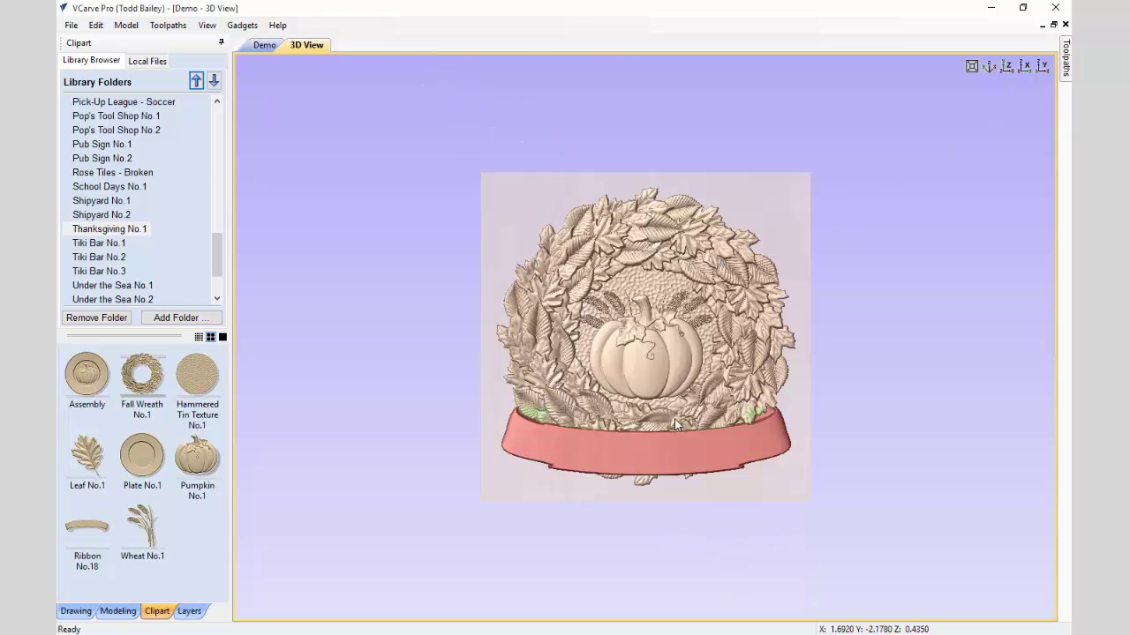
double_click(644, 503)
drag(733, 494, 759, 494)
text(5)
key(Tab)
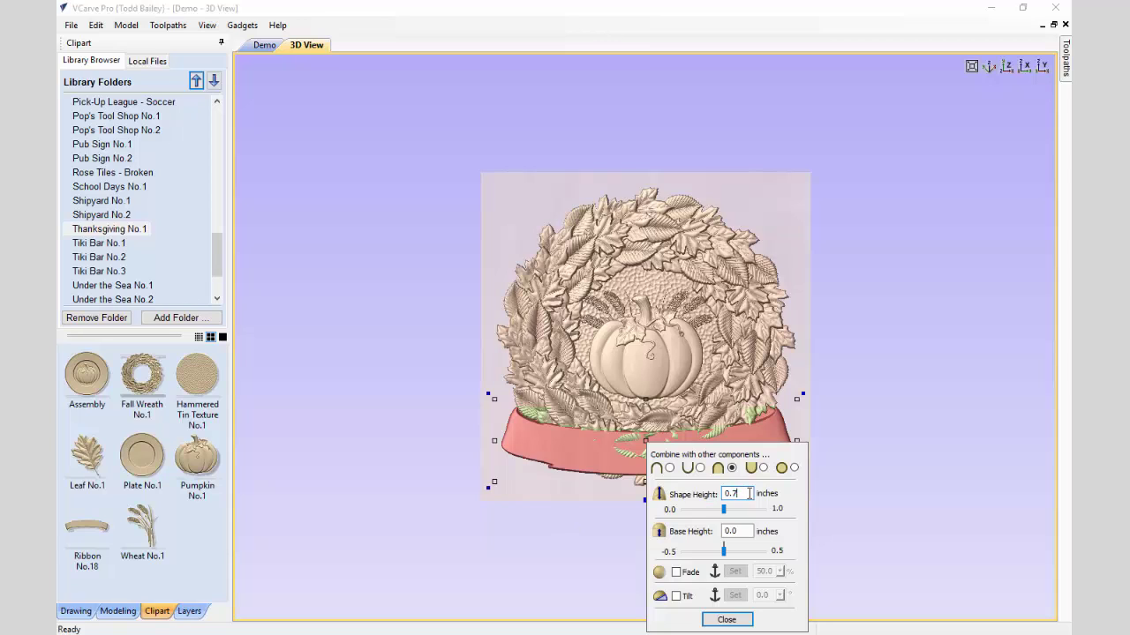
click(726, 620)
scroll(670, 419, up, 3)
drag(380, 492, 712, 474)
drag(789, 578, 756, 588)
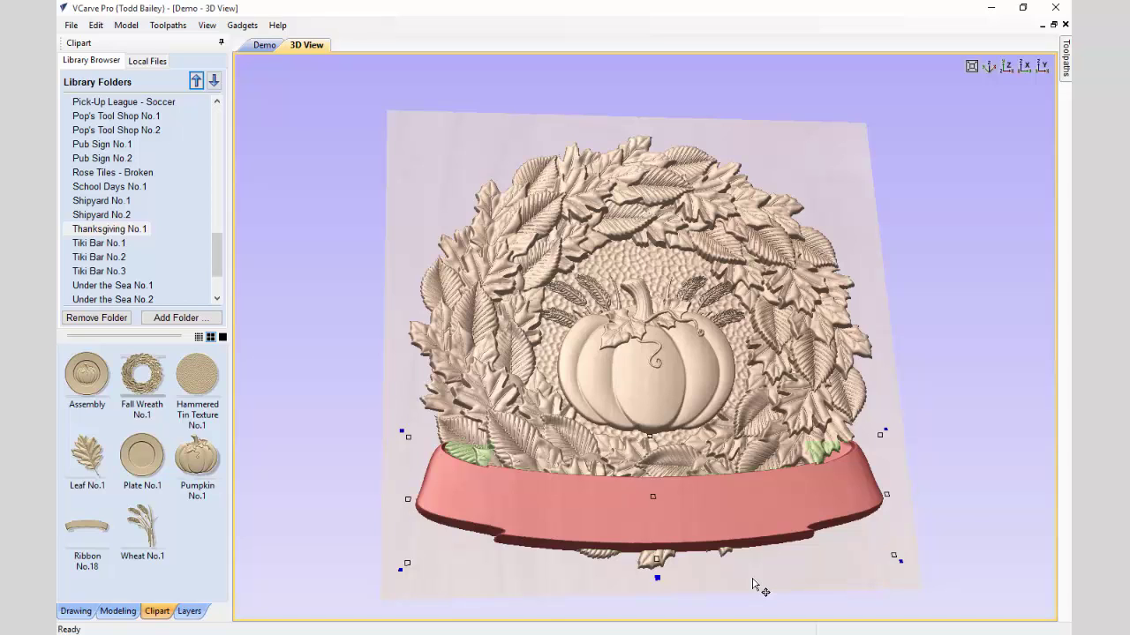
click(1006, 66)
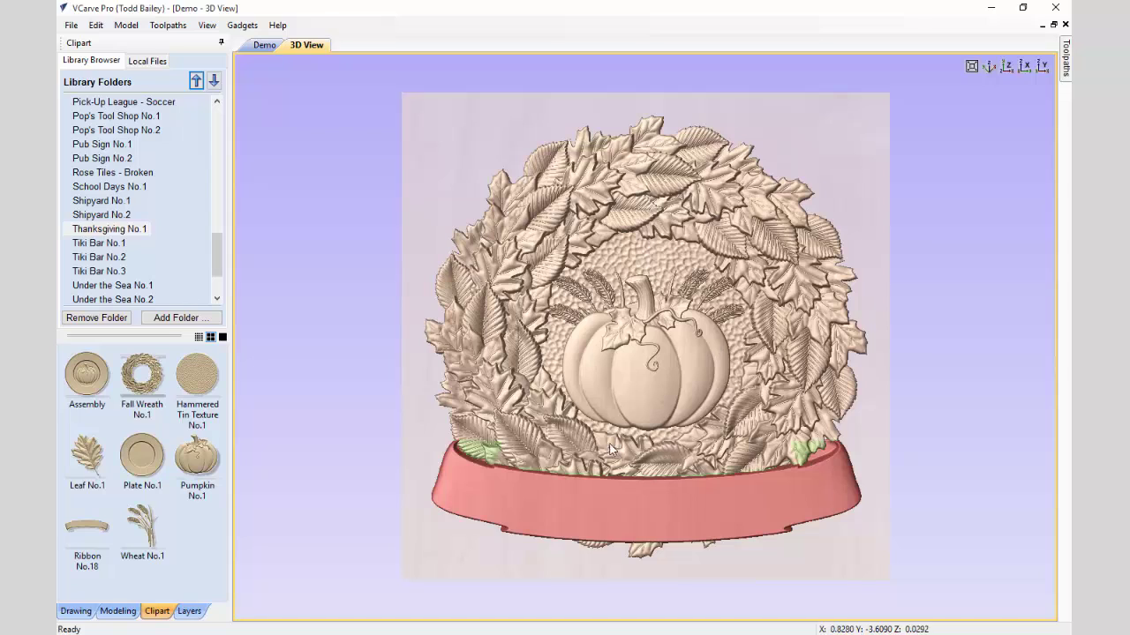
Show the 2D drawing and the 3D view side by side with the ribbon deselected
click(76, 611)
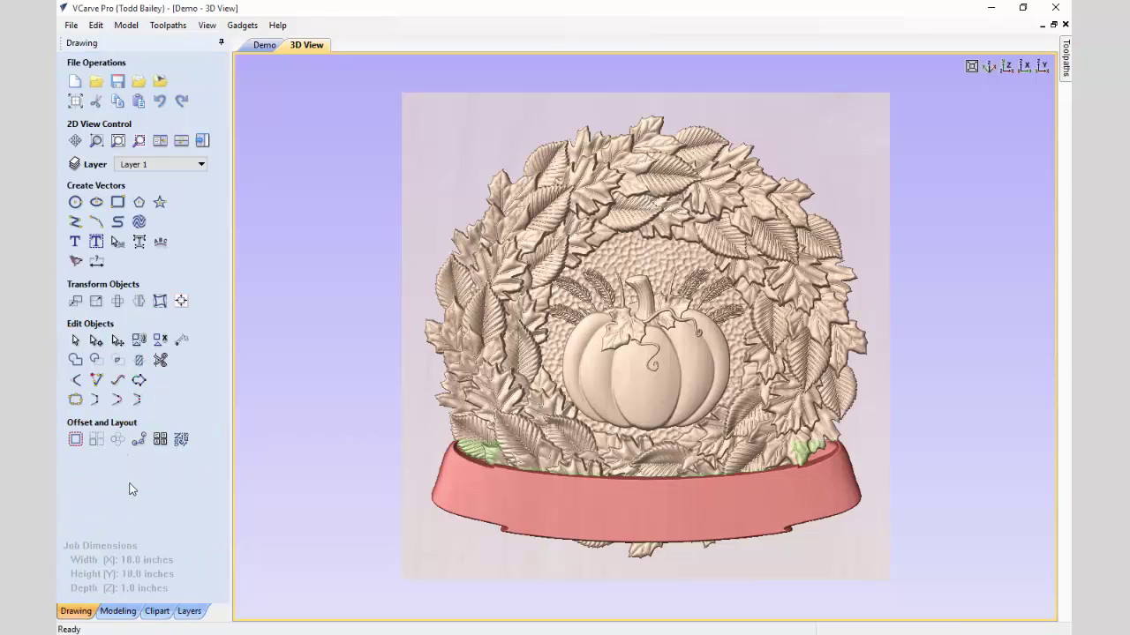
click(161, 143)
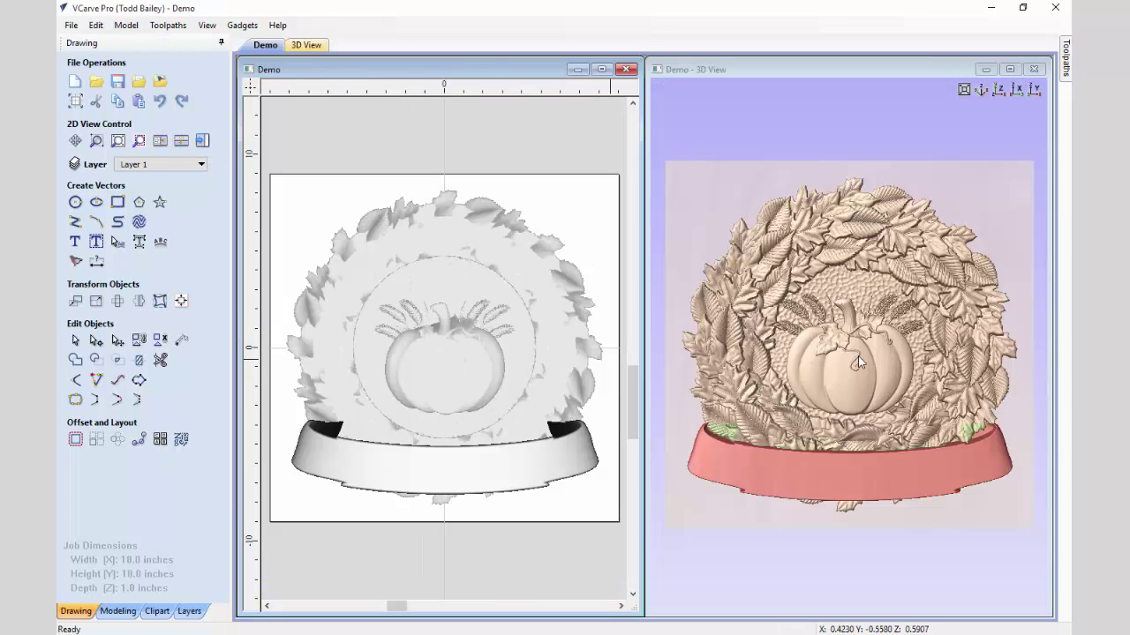
click(479, 151)
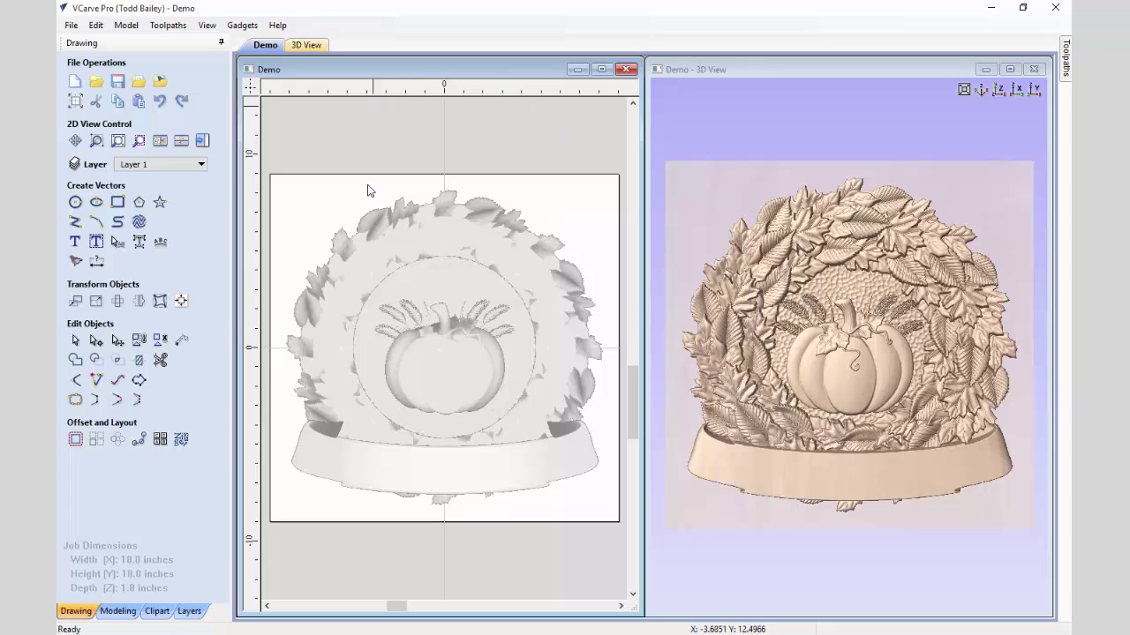
Create the centre-aligned text WELCOME in bold Palatino Linotype, 0.75 inches high, at anchor 0.0, 0.0
click(76, 242)
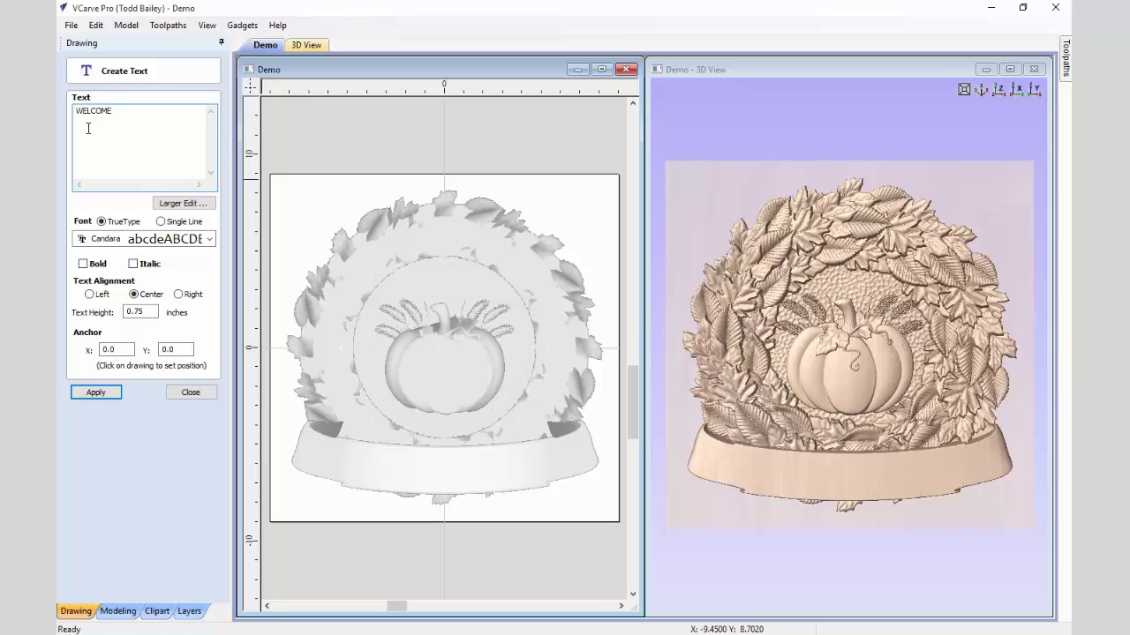
click(118, 242)
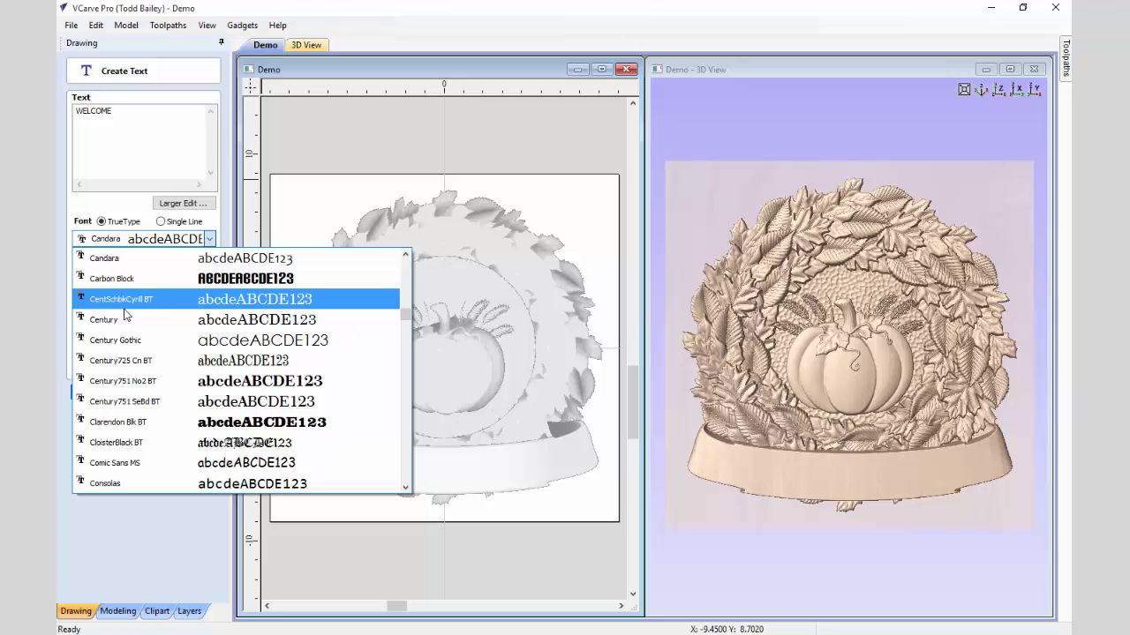
key(p)
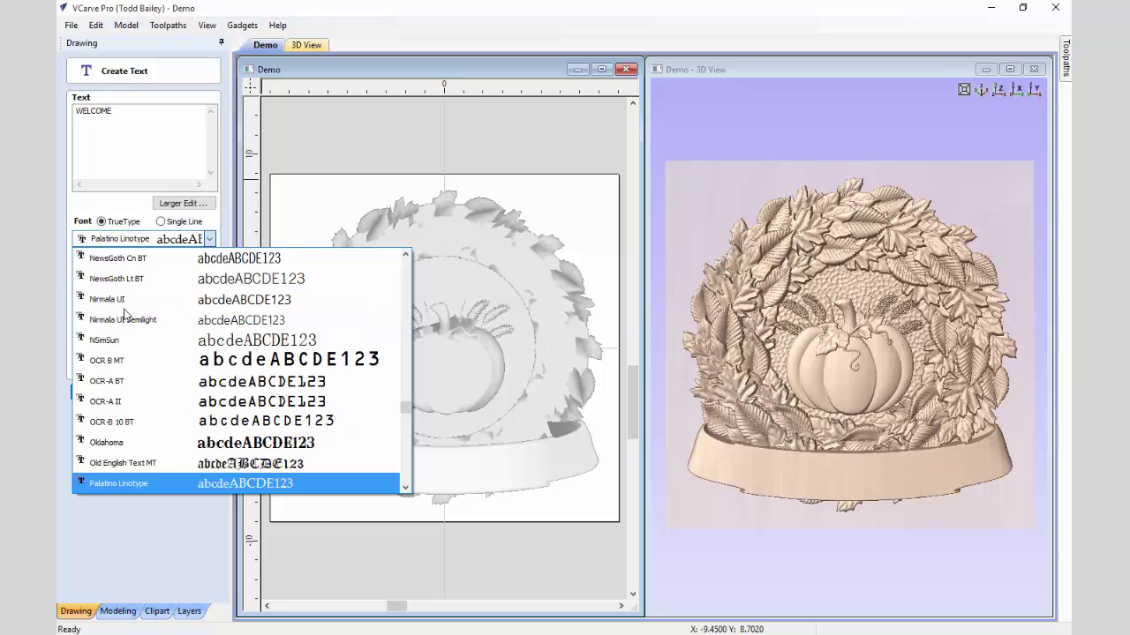
click(132, 487)
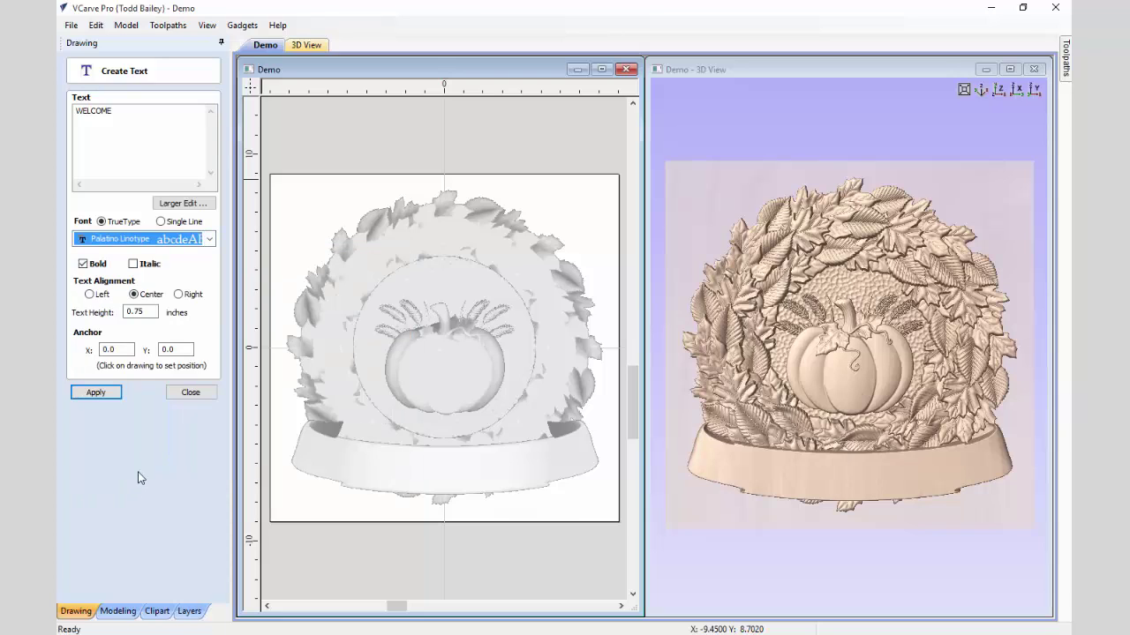
click(97, 392)
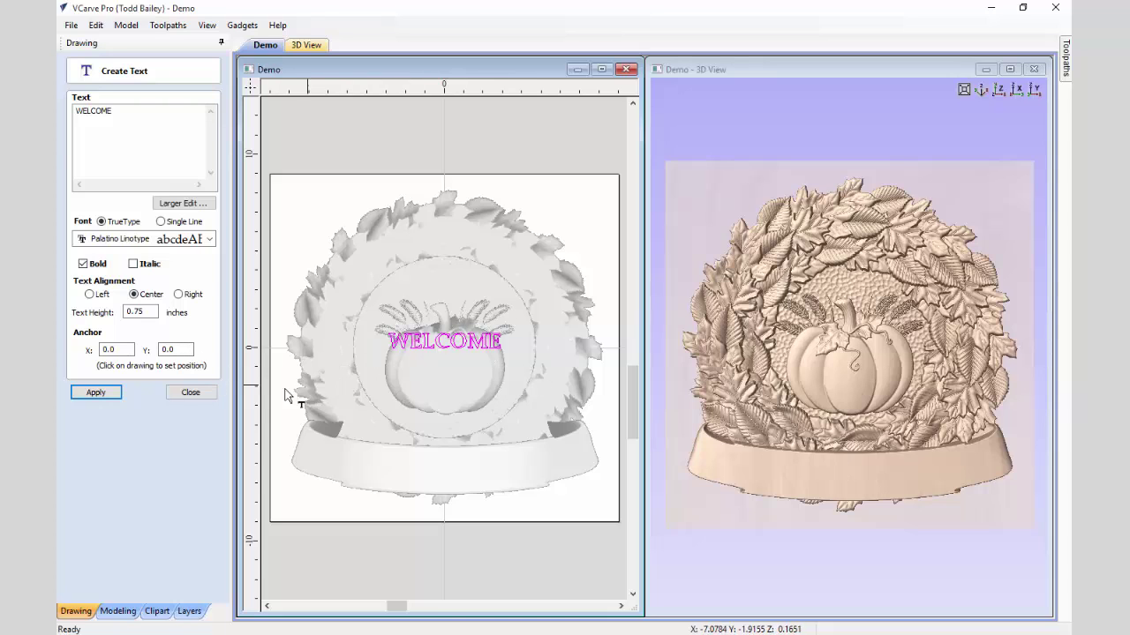
click(191, 393)
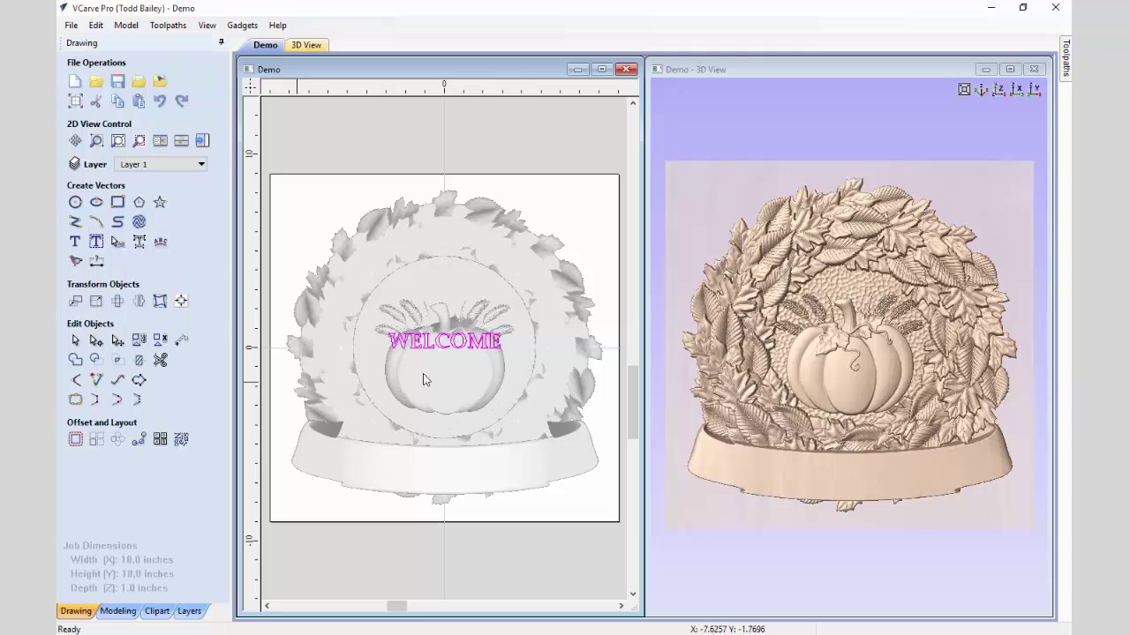
Move the WELCOME text straight down from the pumpkin onto the ribbon
key(Down)
key(Down)
key(Down)
key(Down)
key(Down)
key(Down)
key(Down)
key(Down)
key(Down)
key(Down)
key(Down)
key(Down)
key(Down)
key(Down)
key(Down)
key(Down)
key(Down)
key(Down)
key(Down)
key(Down)
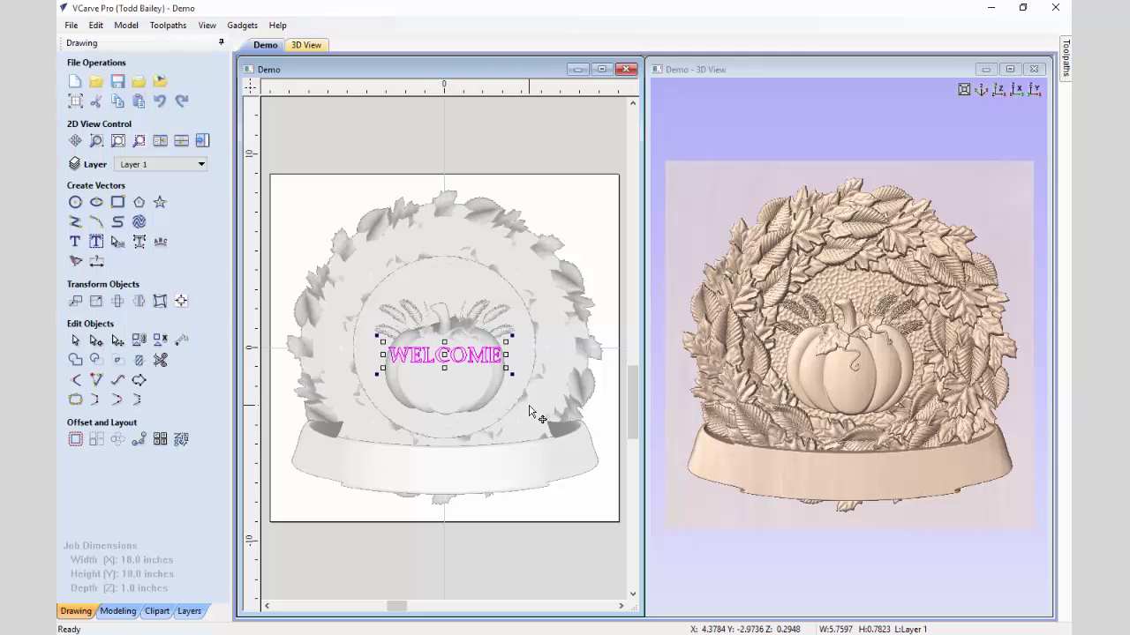
key(Down)
key(Down)
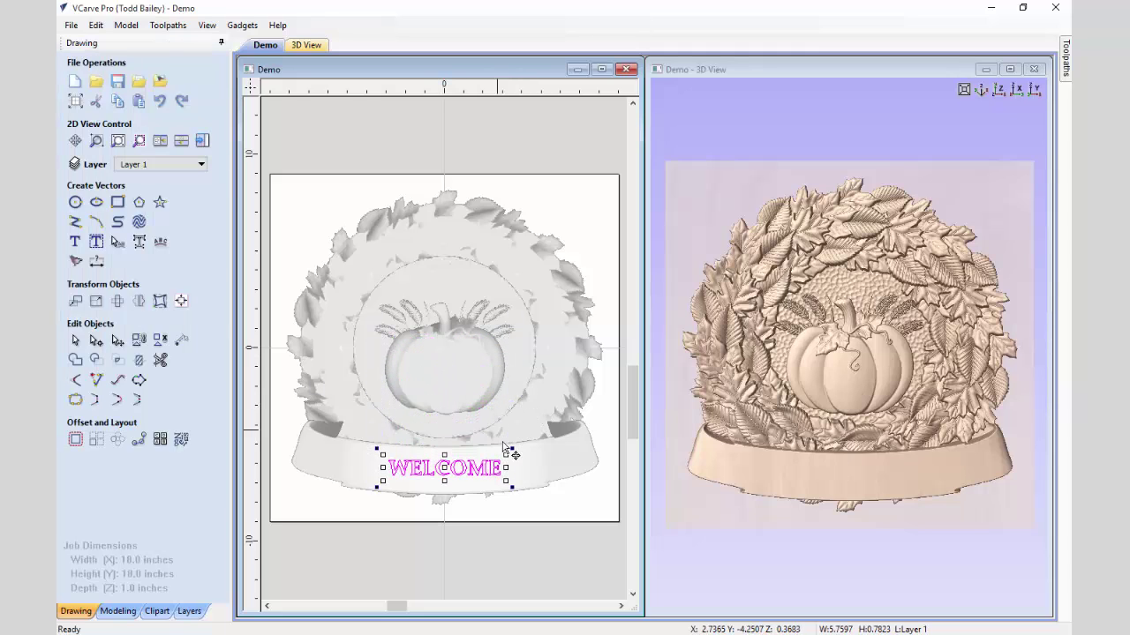
Enlarge the WELCOME text to about 9.9 by 1.34 inches and nudge it upward within the ribbon
drag(507, 452, 508, 453)
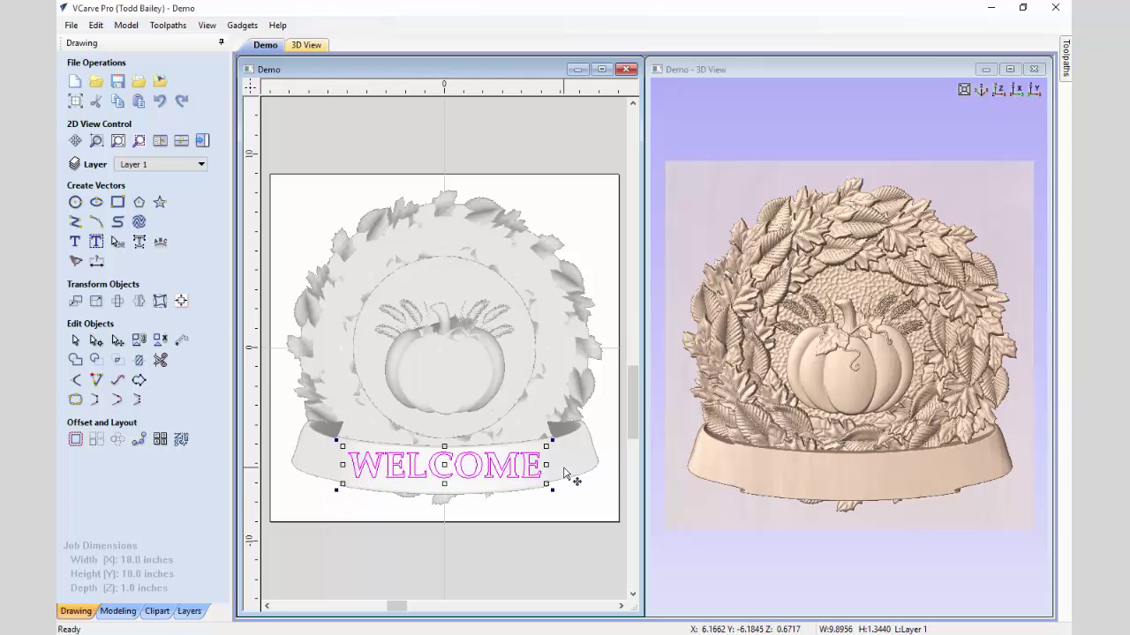
key(Up)
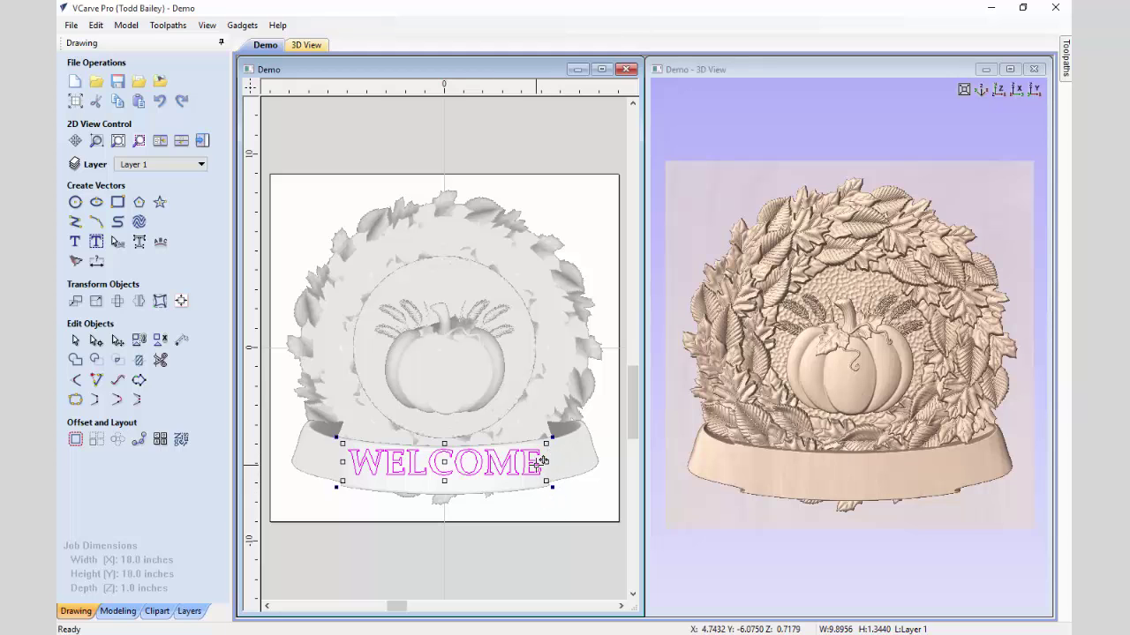
scroll(454, 490, up, 1)
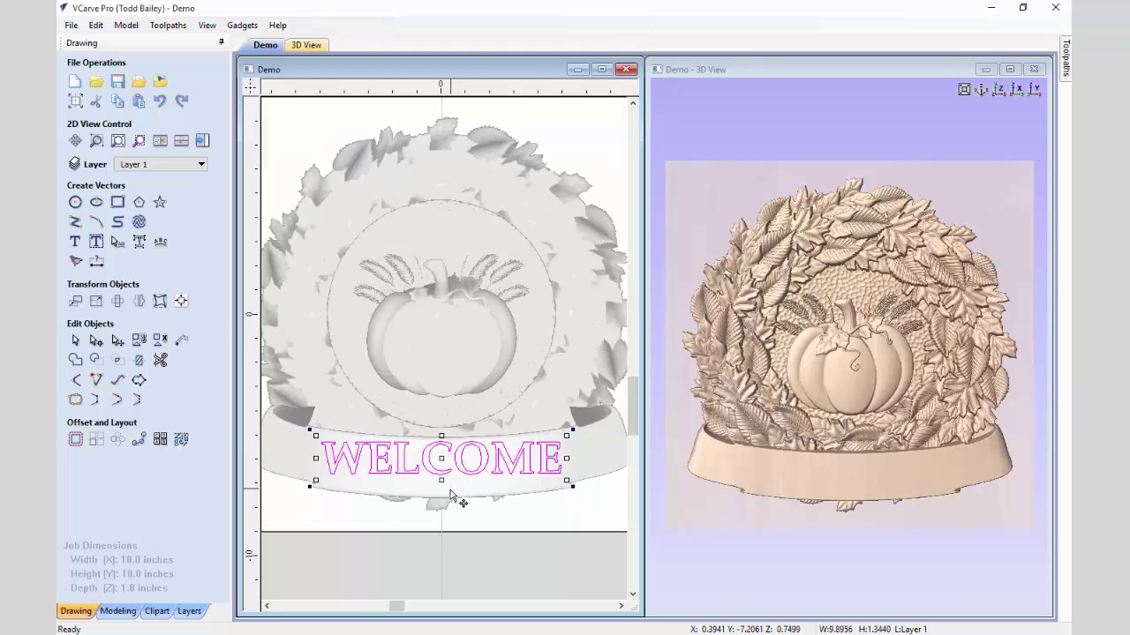
scroll(452, 494, up, 1)
key(Up)
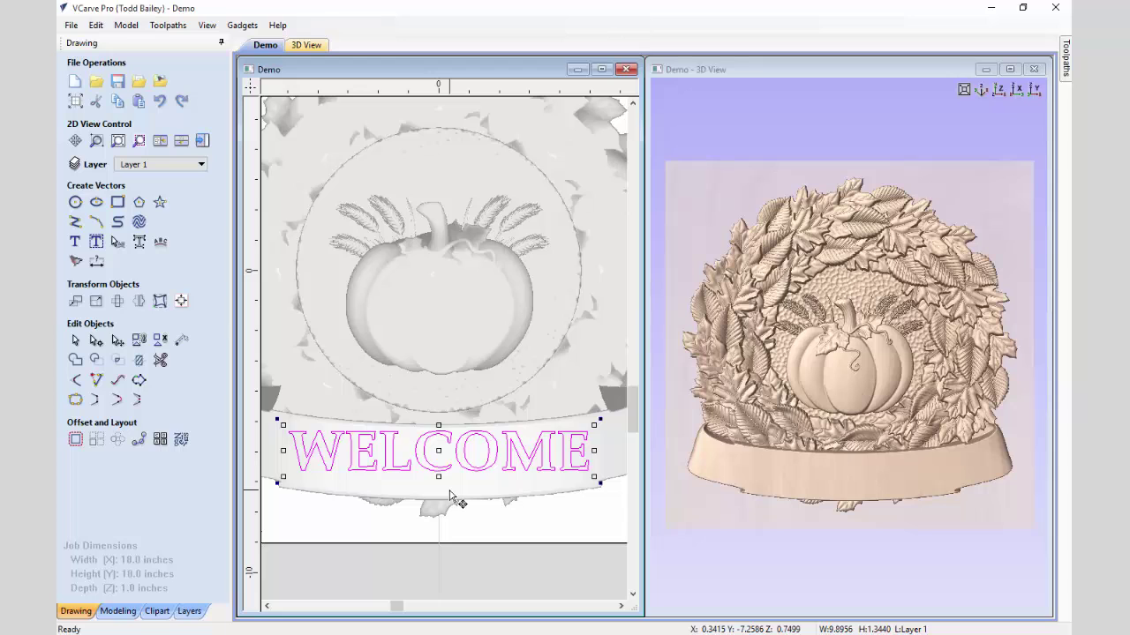
scroll(450, 499, up, 2)
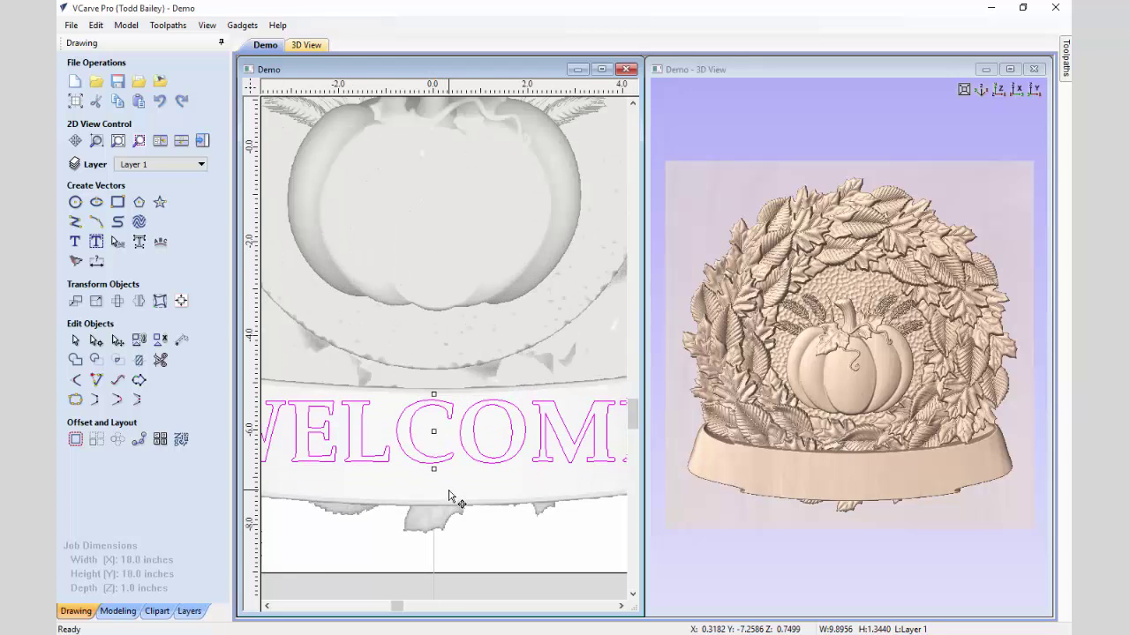
scroll(452, 499, down, 3)
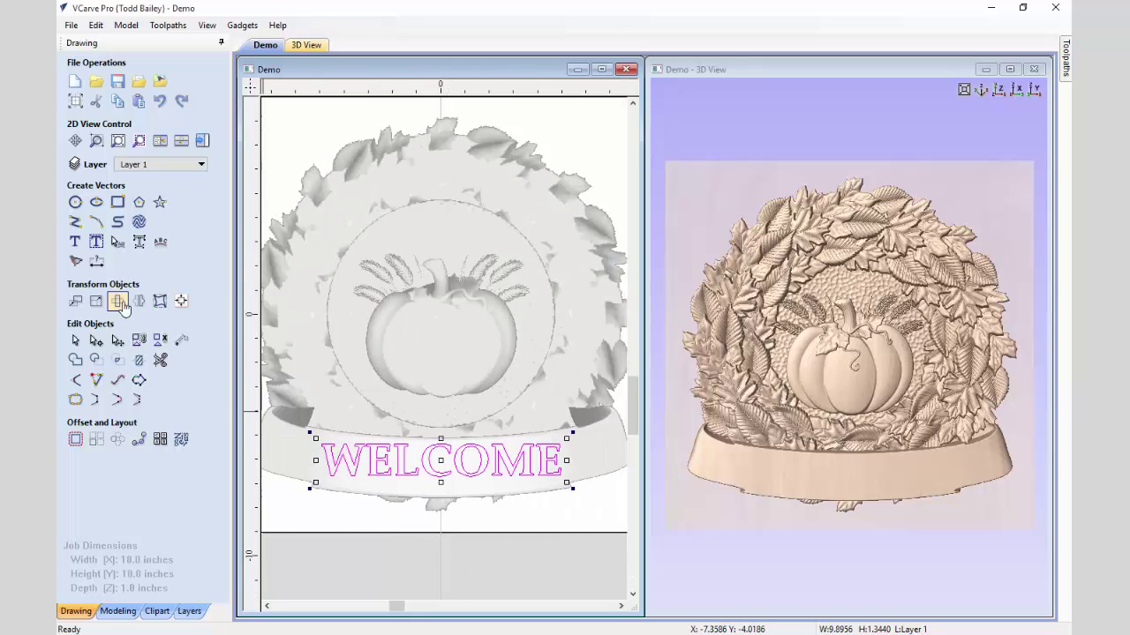
Bend the WELCOME text into a shallow arc following the ribbon's downward bow, fine-tune its letter spacing and deselect it
click(119, 244)
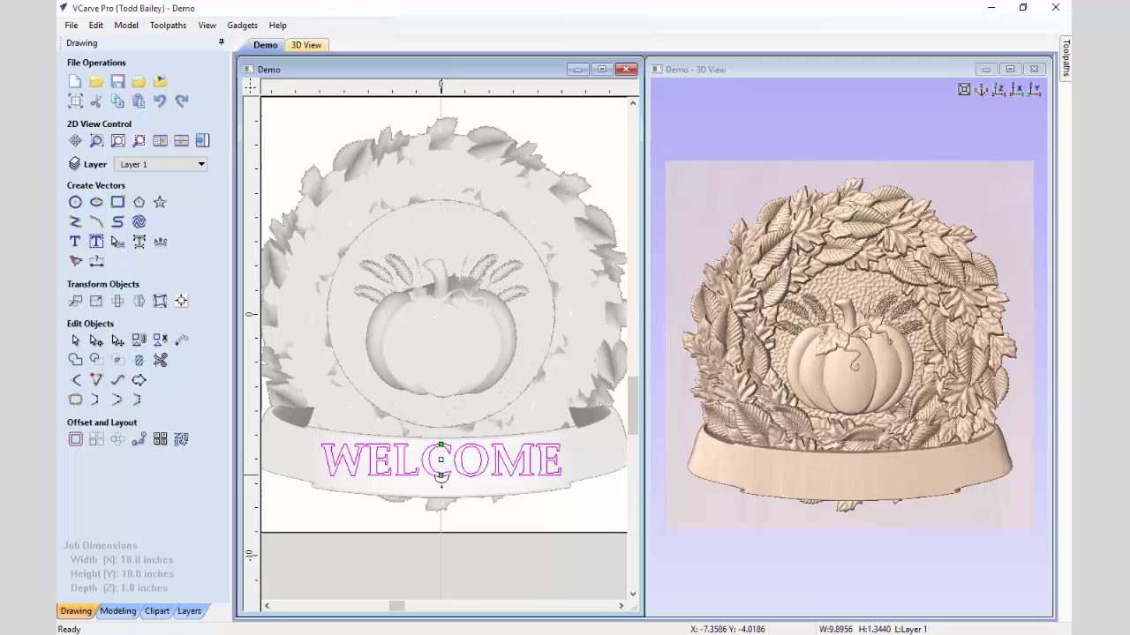
drag(442, 475, 440, 481)
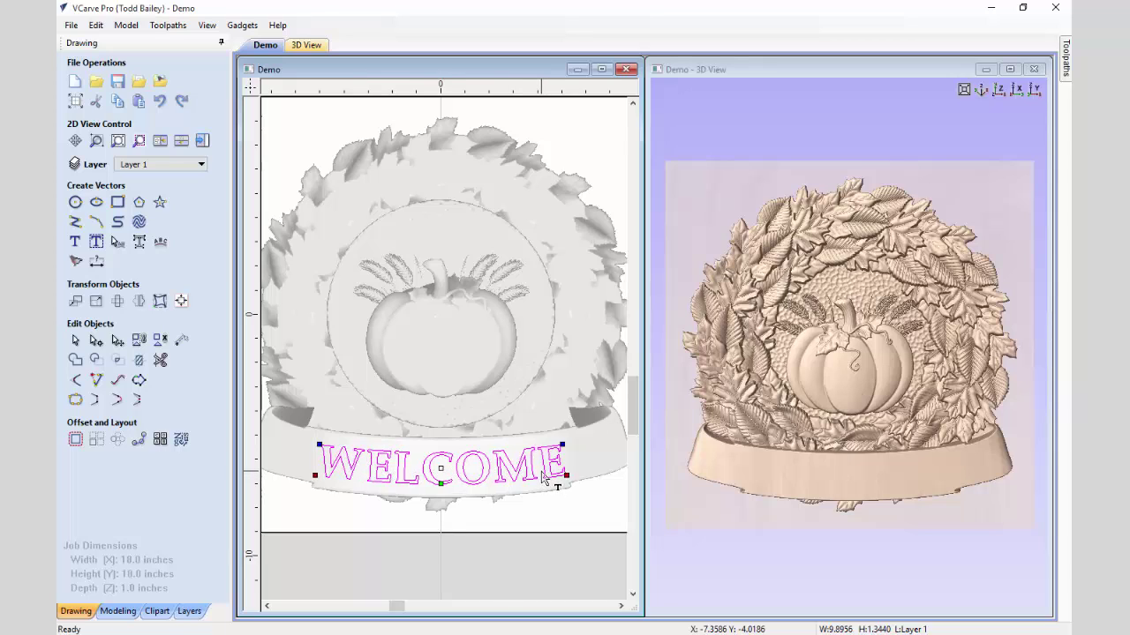
drag(543, 476, 512, 468)
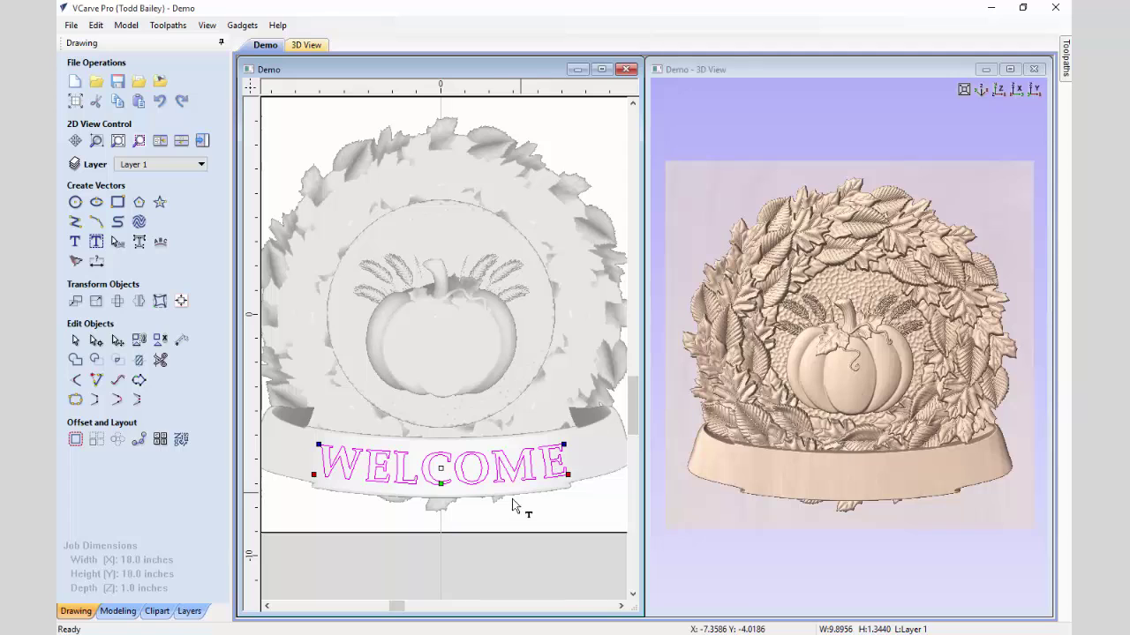
click(286, 510)
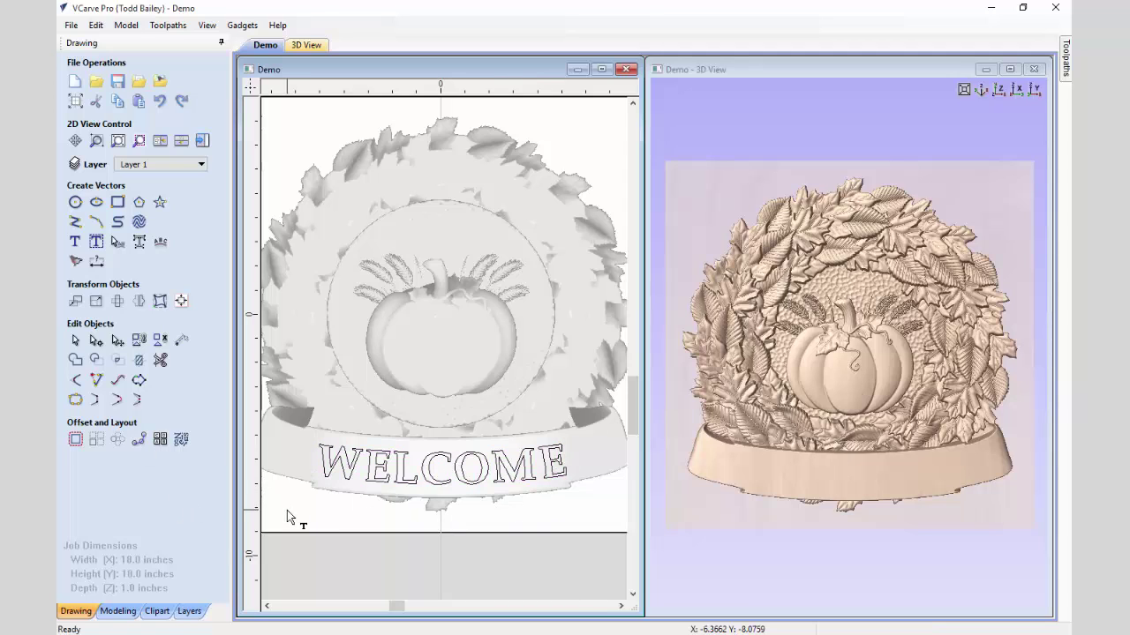
click(458, 473)
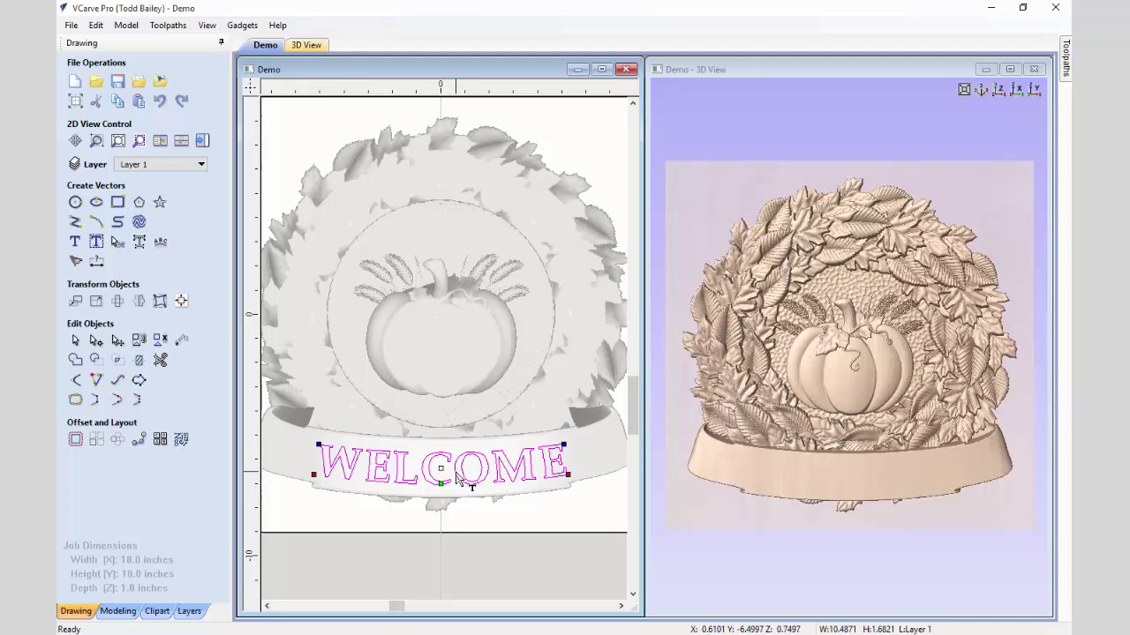
click(378, 530)
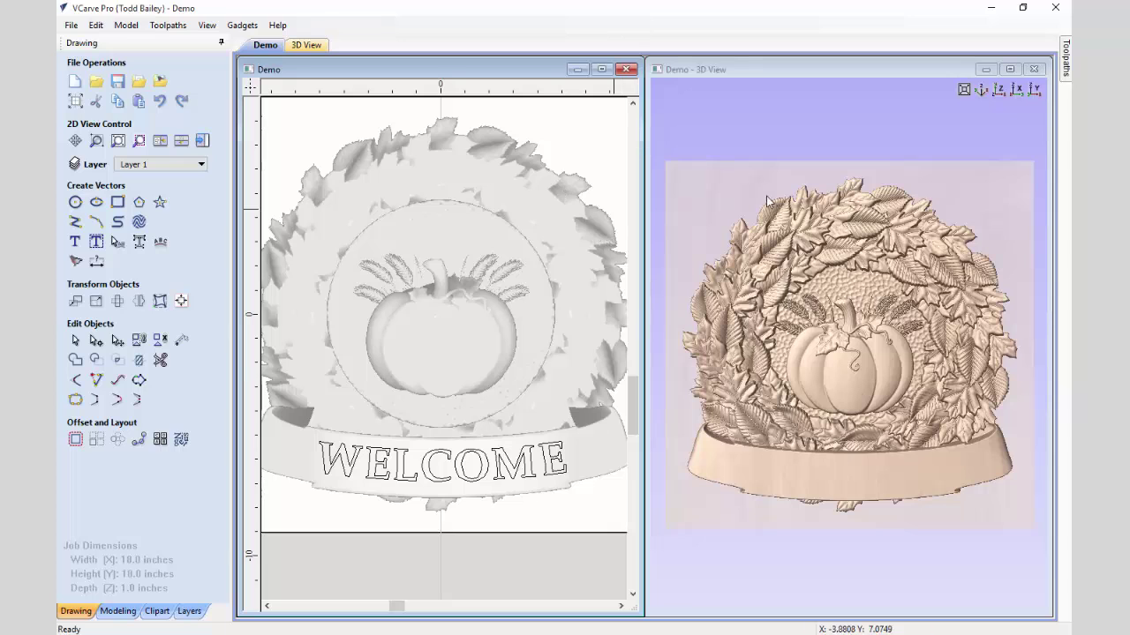
Maximize the 3D view and turn on shadow shading for the relief model
click(1009, 70)
click(1009, 69)
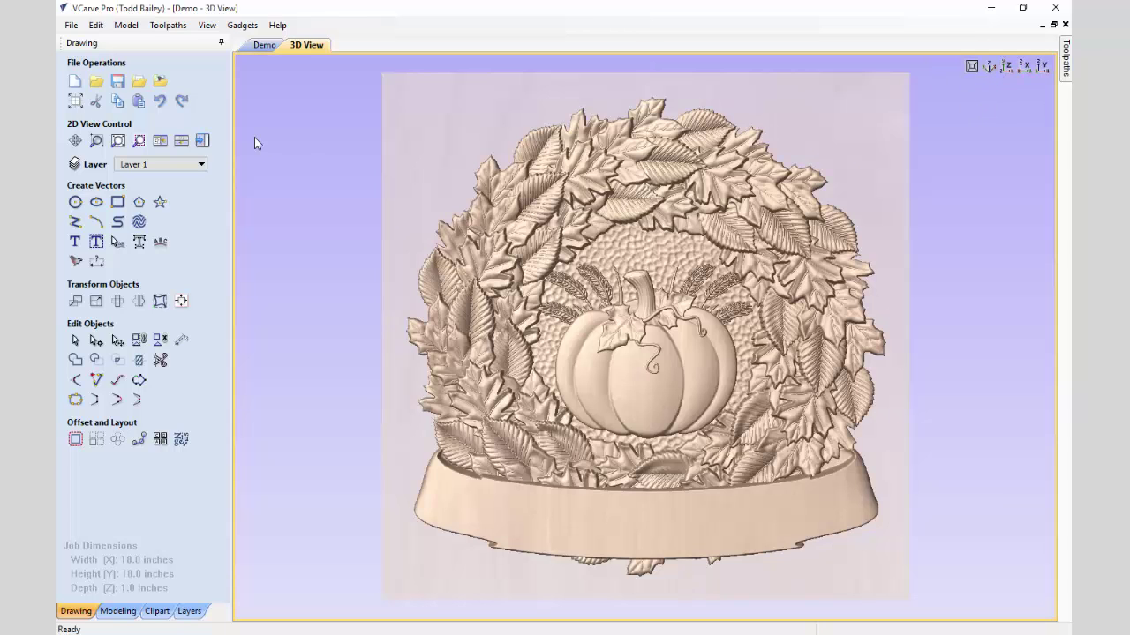
click(206, 26)
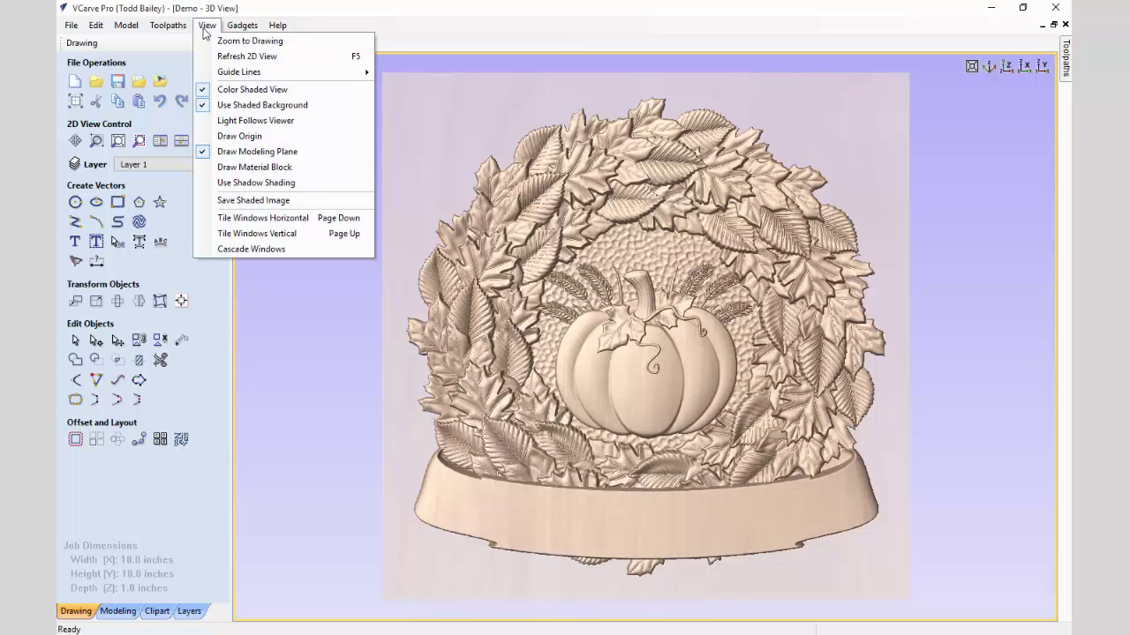
click(256, 182)
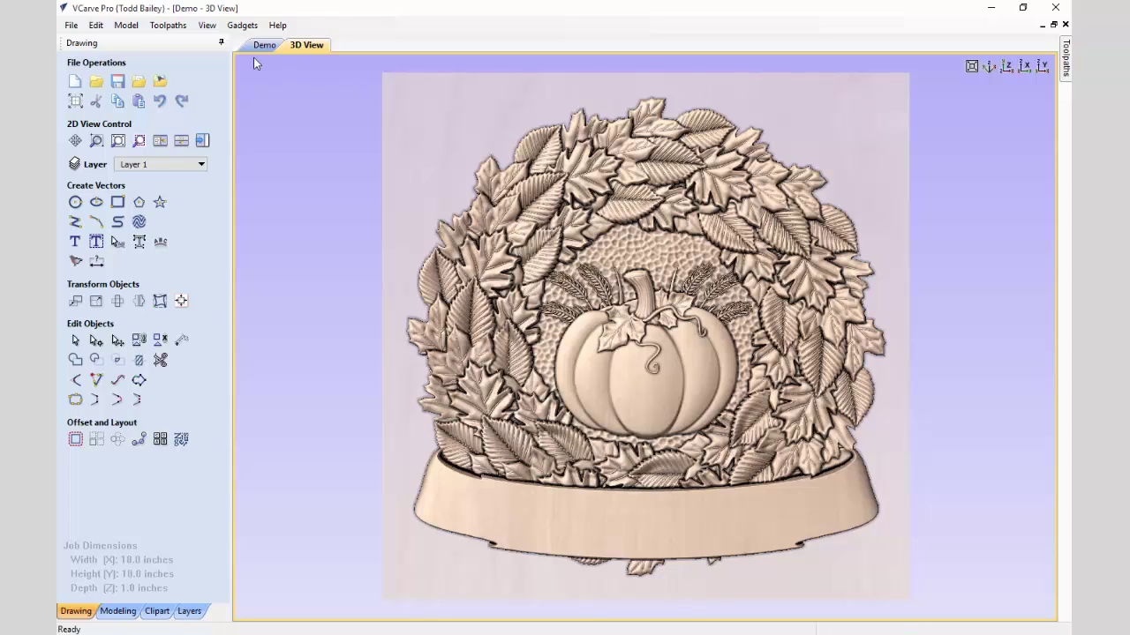
click(207, 24)
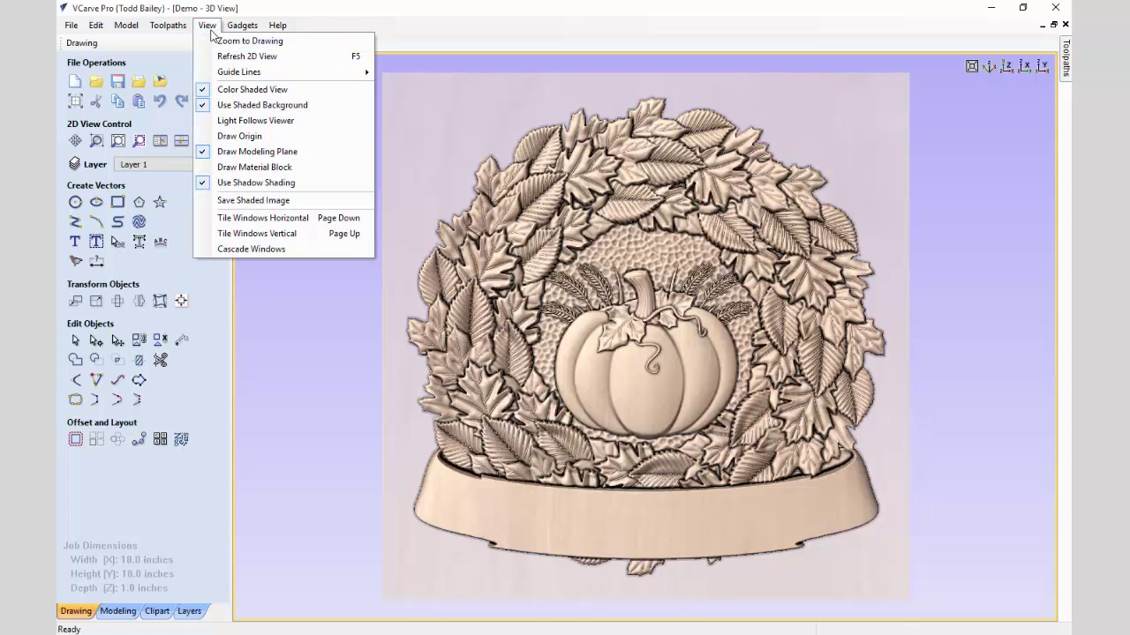
Hide the modeling plane in the 3D view and turn its display back on
click(225, 151)
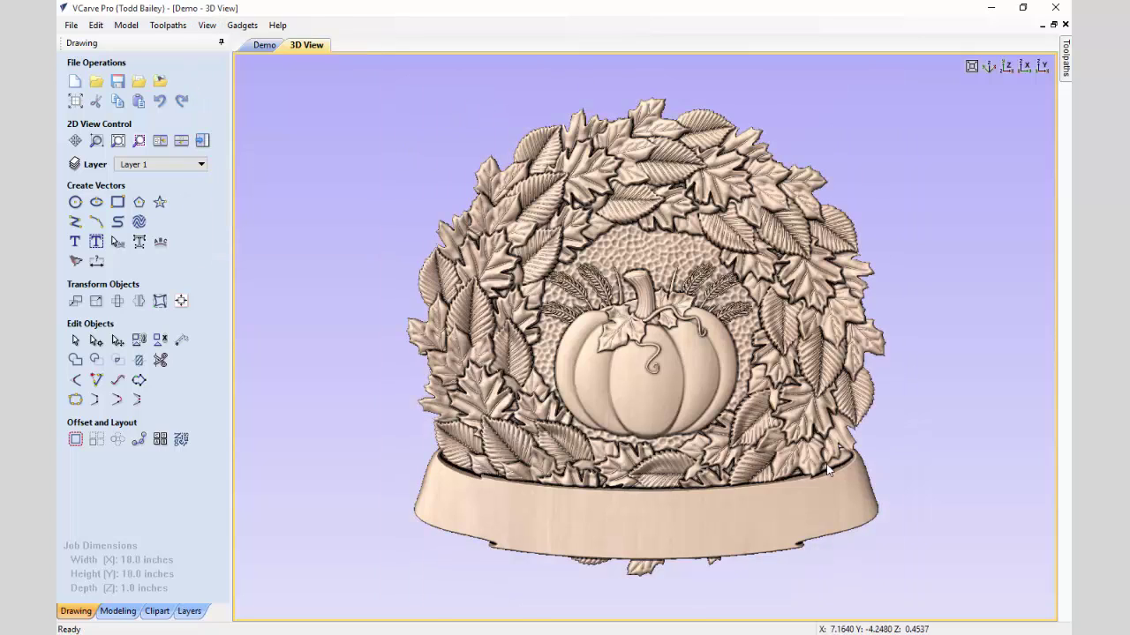
click(209, 26)
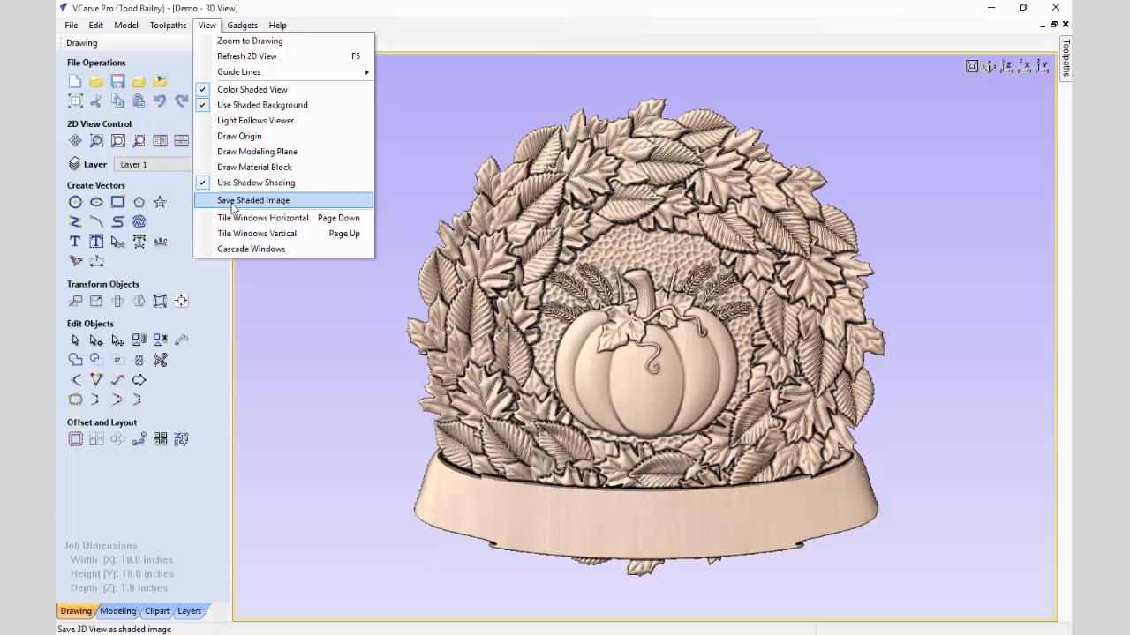
click(208, 24)
click(208, 25)
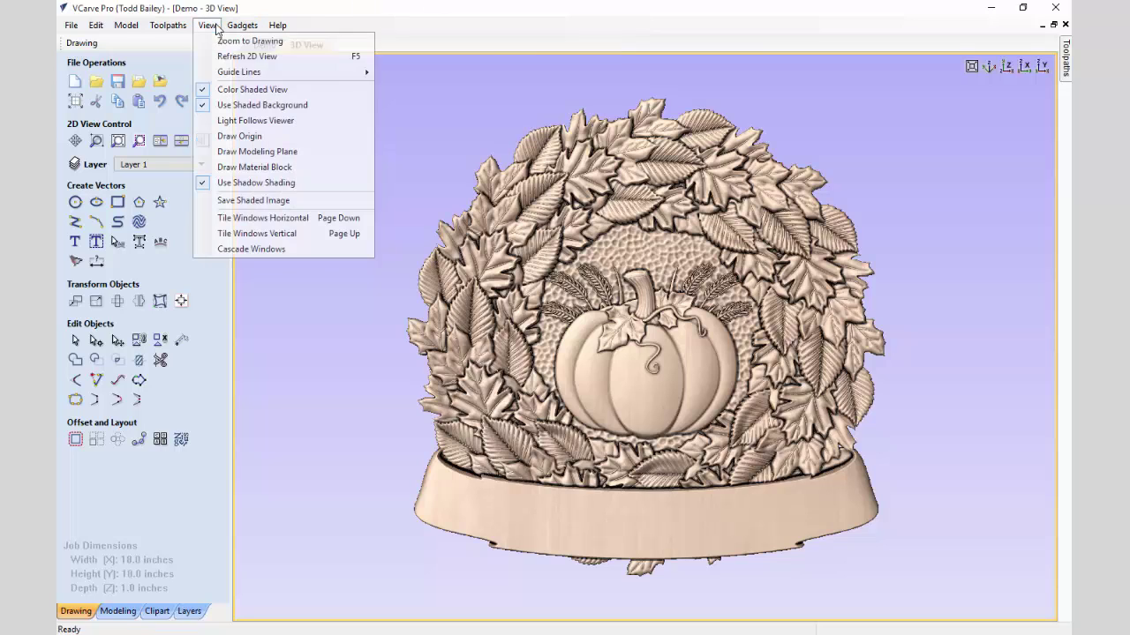
click(236, 152)
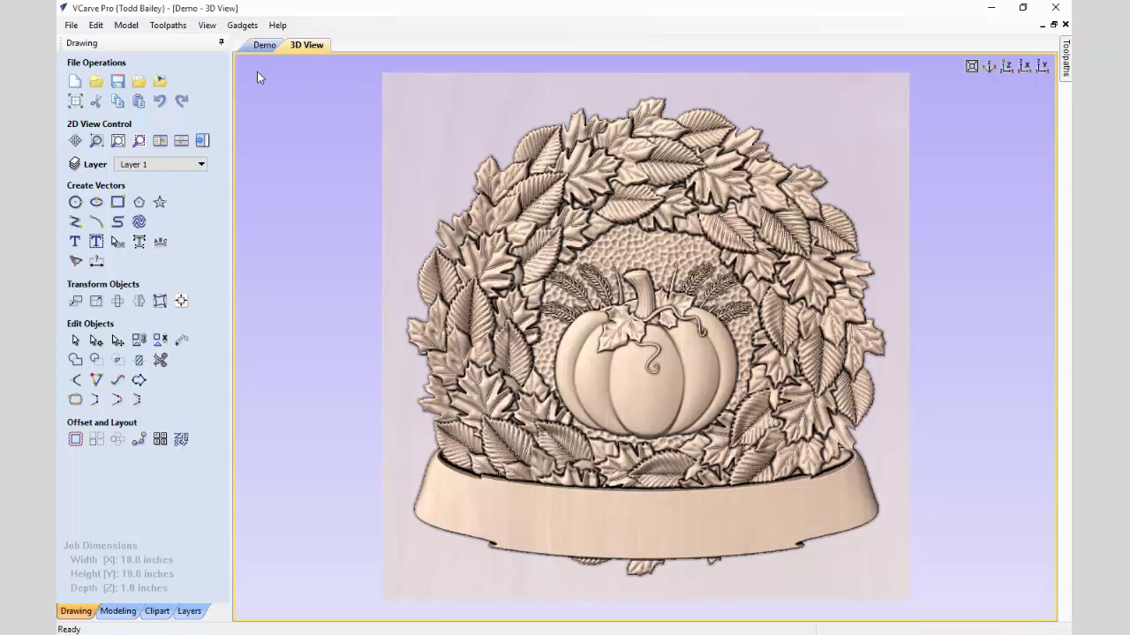
Show the 2D and 3D views side by side and create boundary vectors around the wreath and ribbon components
click(159, 142)
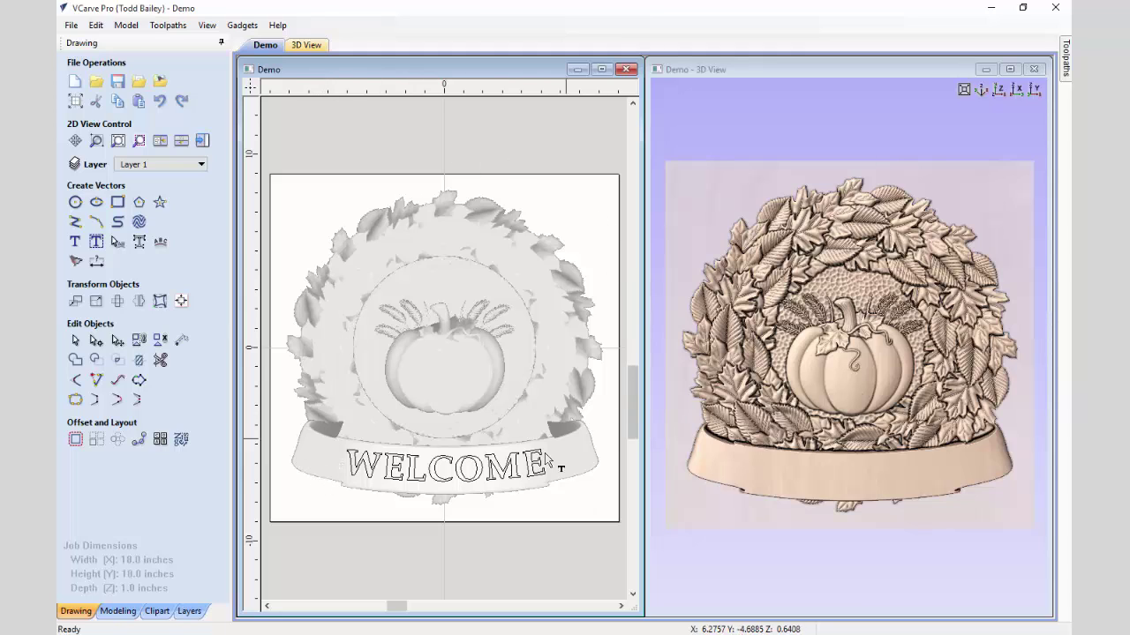
click(322, 375)
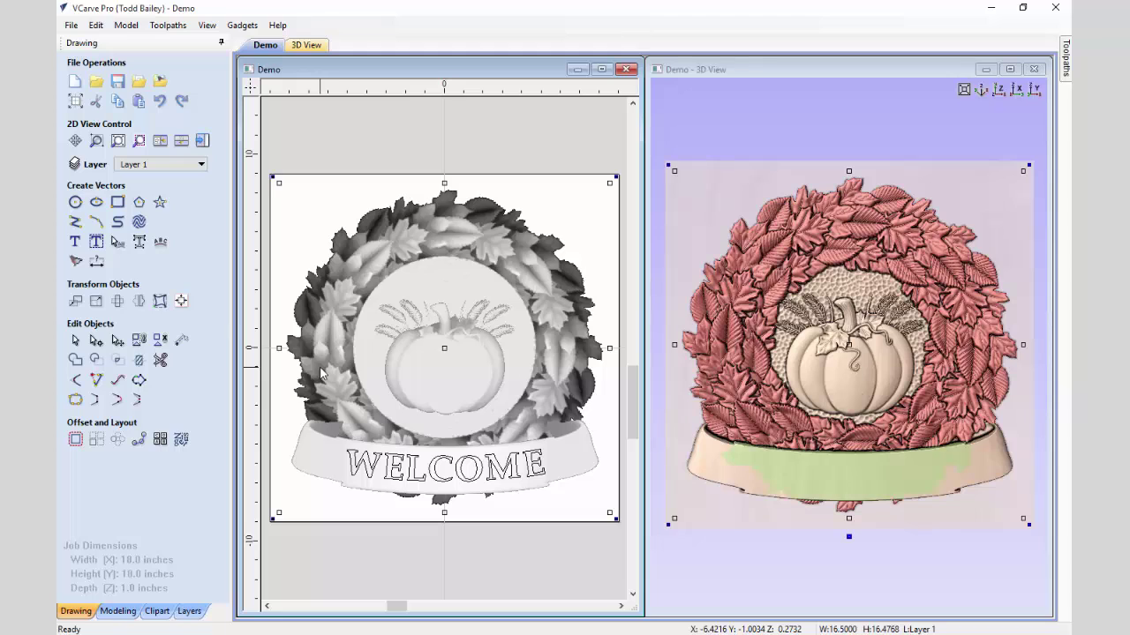
shift+click(305, 466)
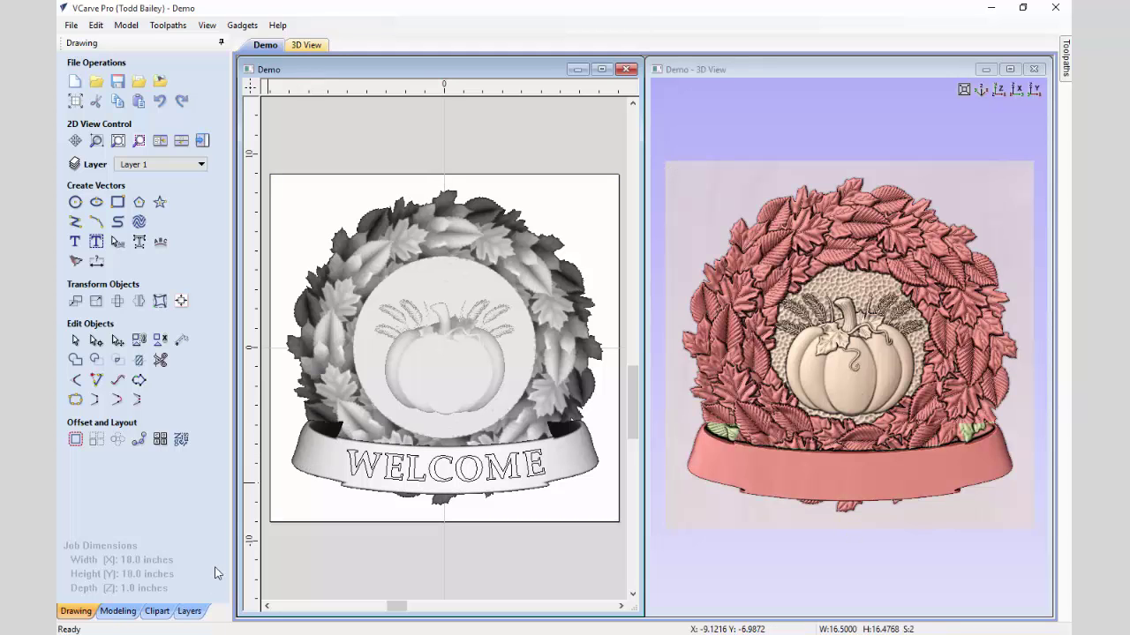
click(118, 611)
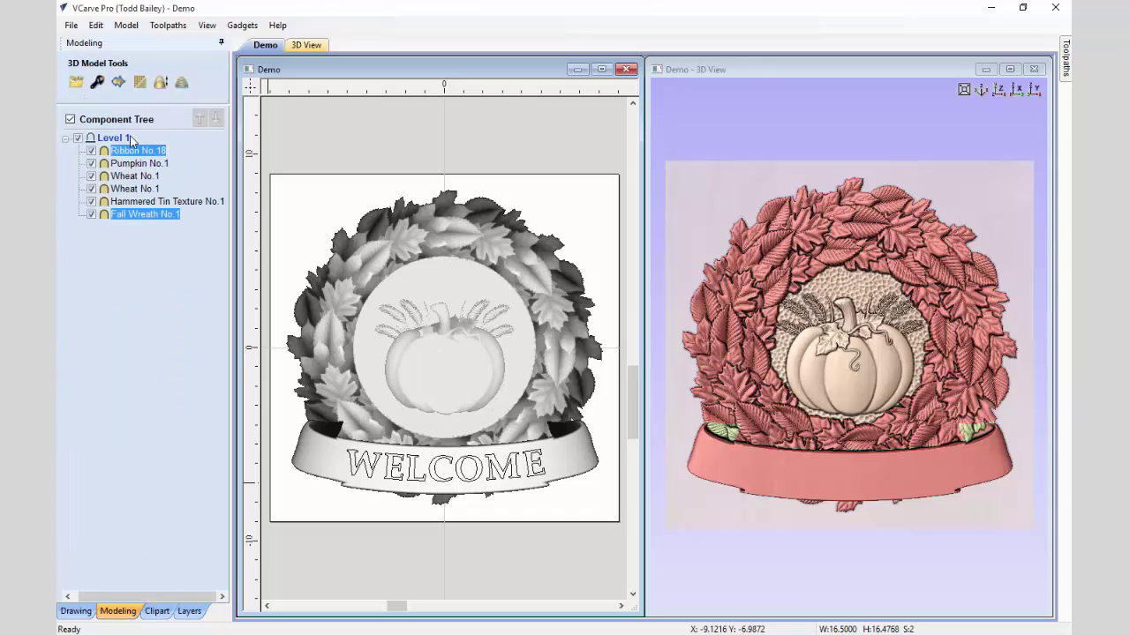
click(118, 84)
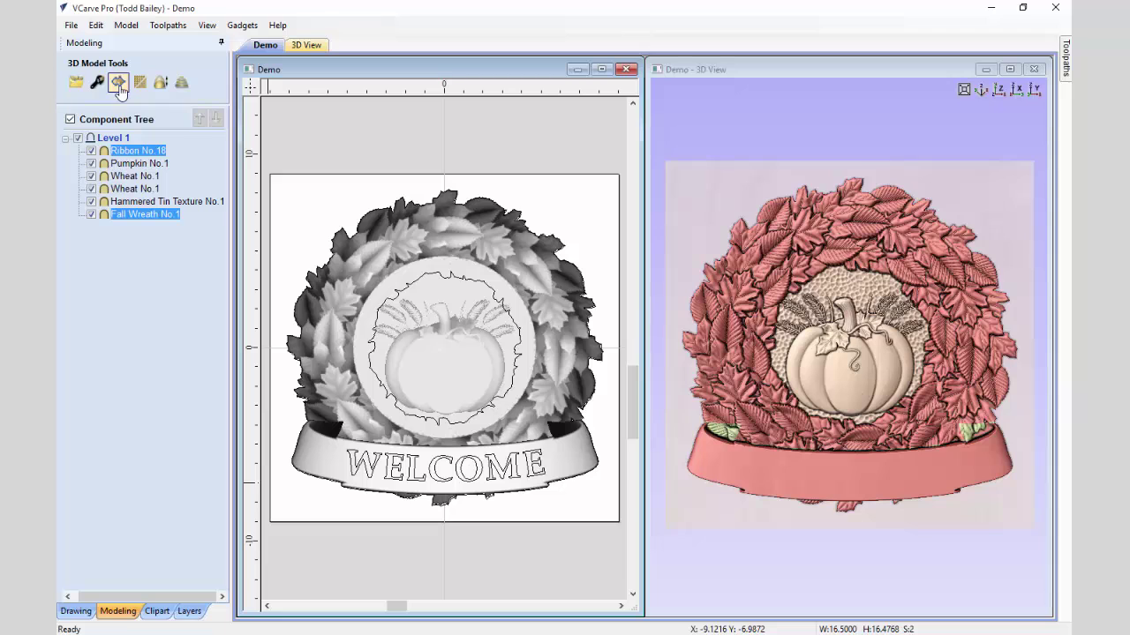
click(300, 210)
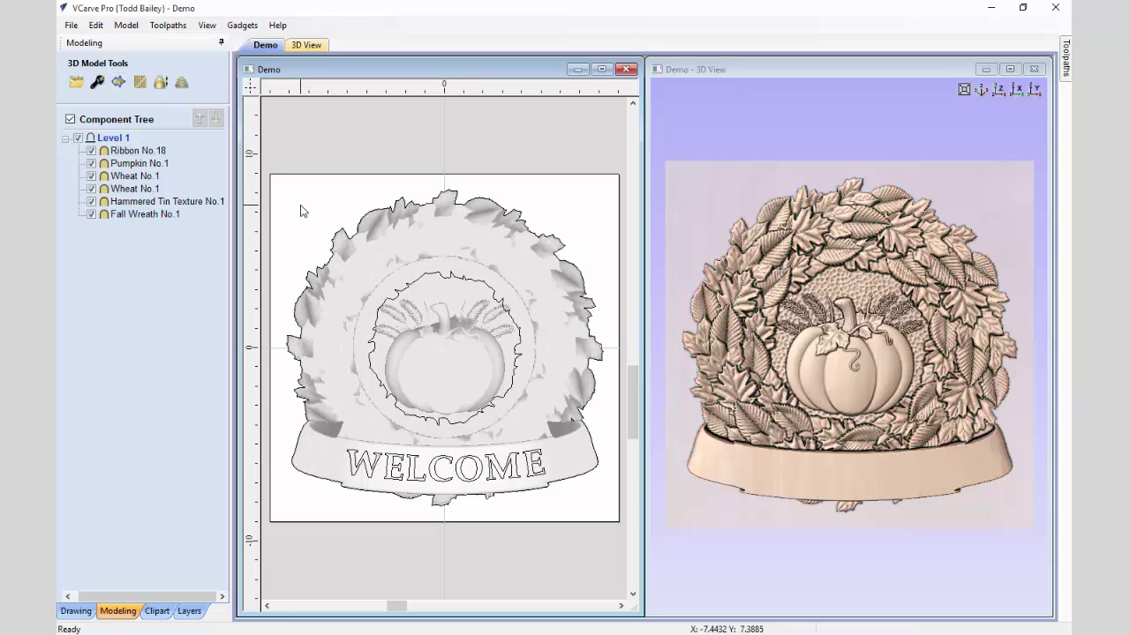
Ungroup the boundary vectors back onto their original object layers and delete the inner outline around the pumpkin
click(332, 245)
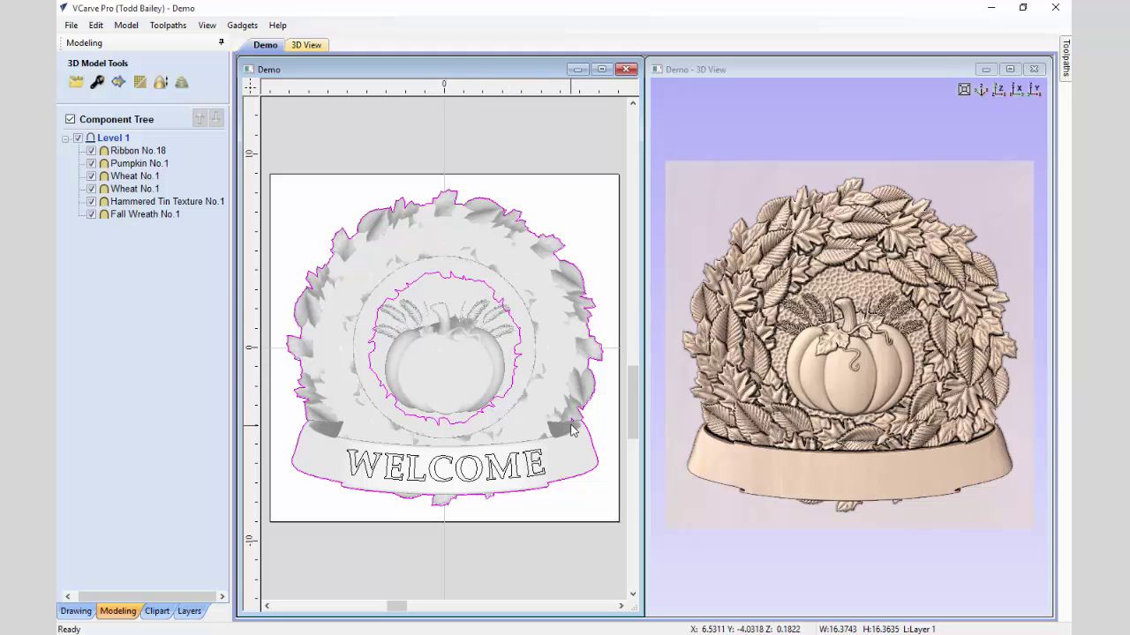
right_click(391, 306)
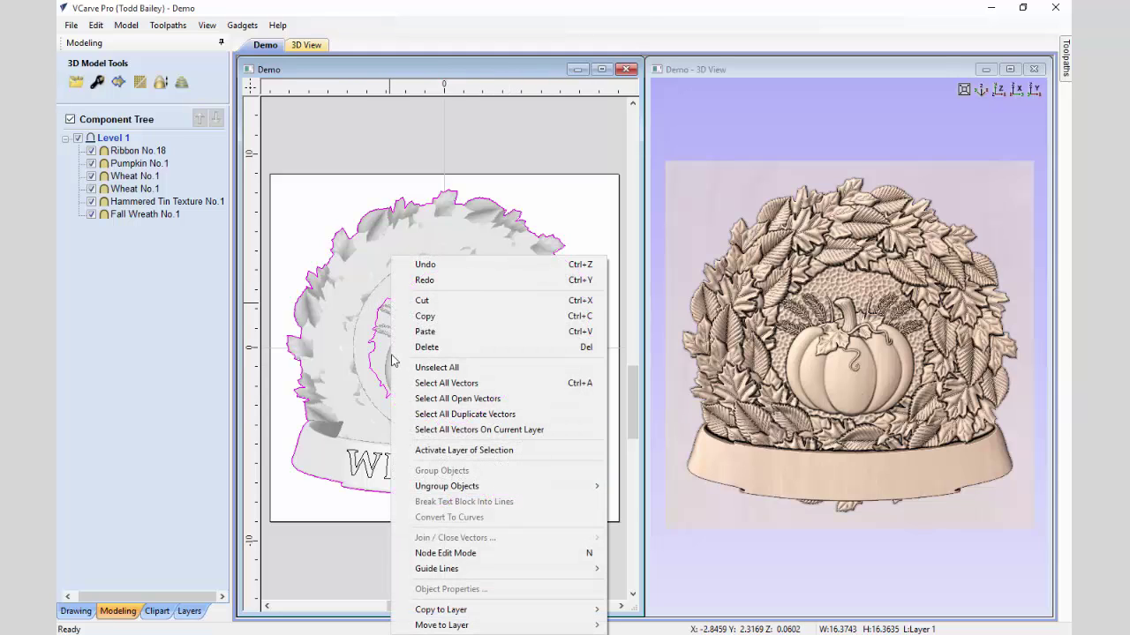
mouse_move(442, 488)
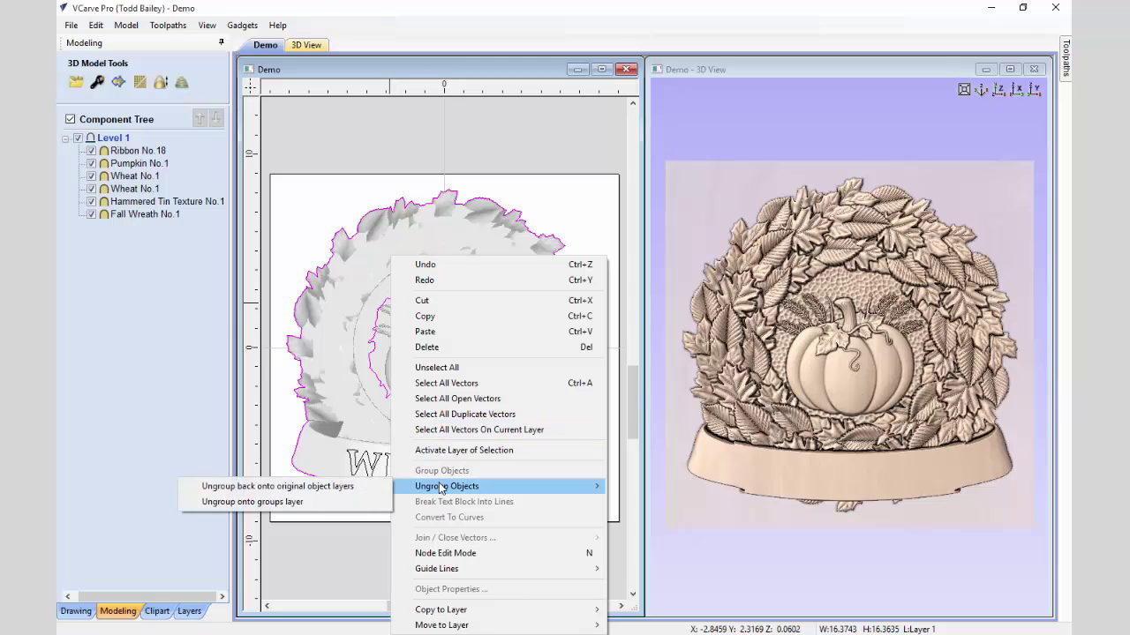
click(360, 488)
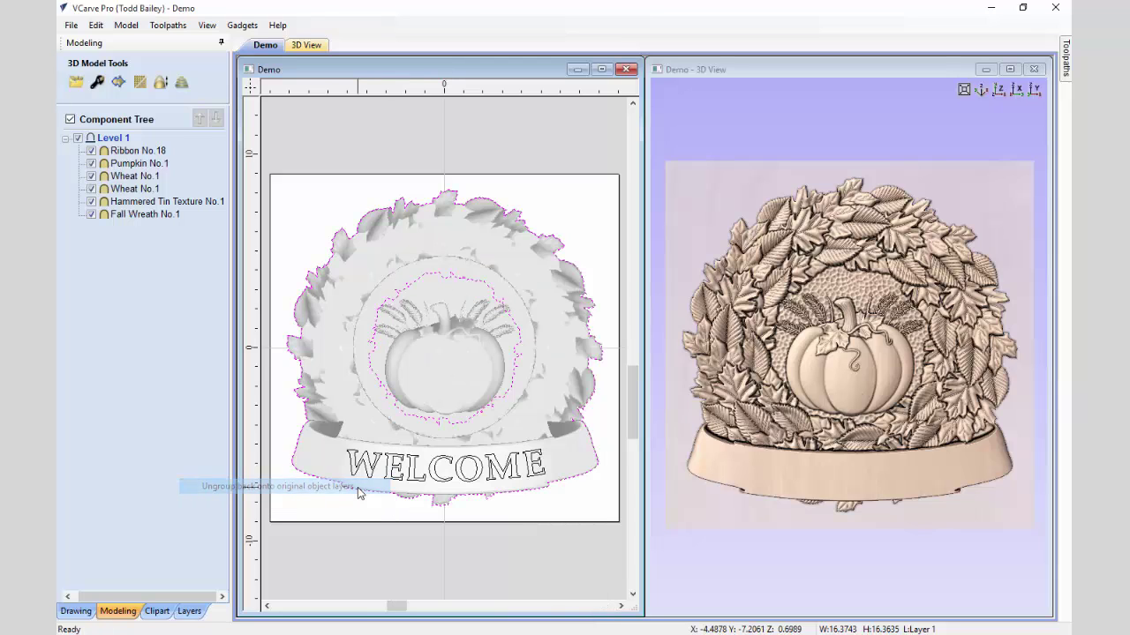
click(328, 516)
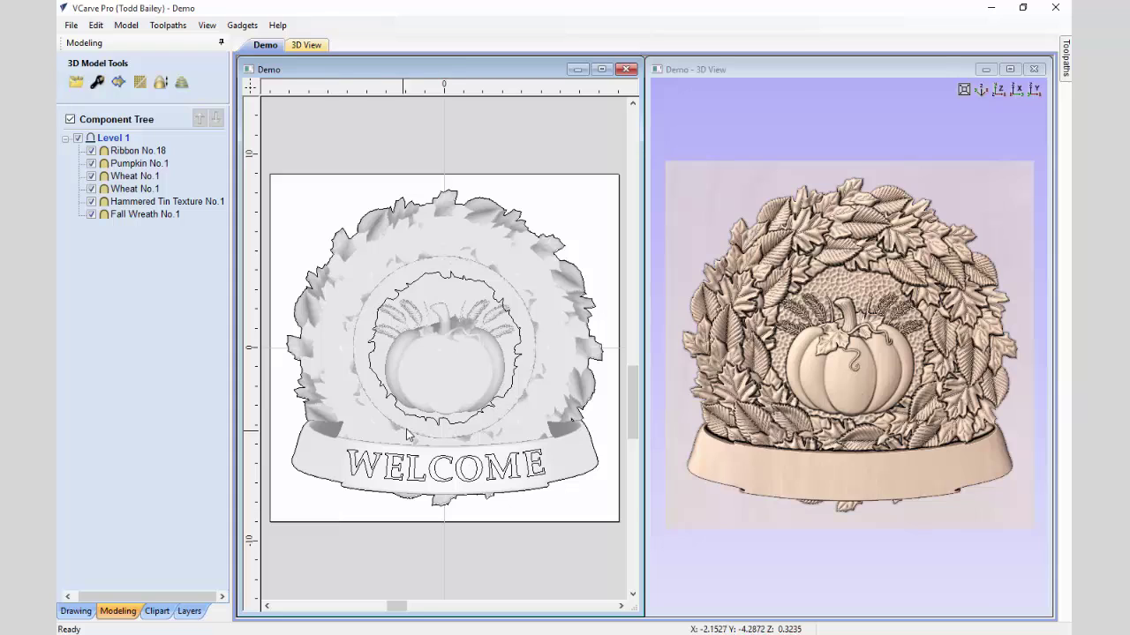
click(411, 424)
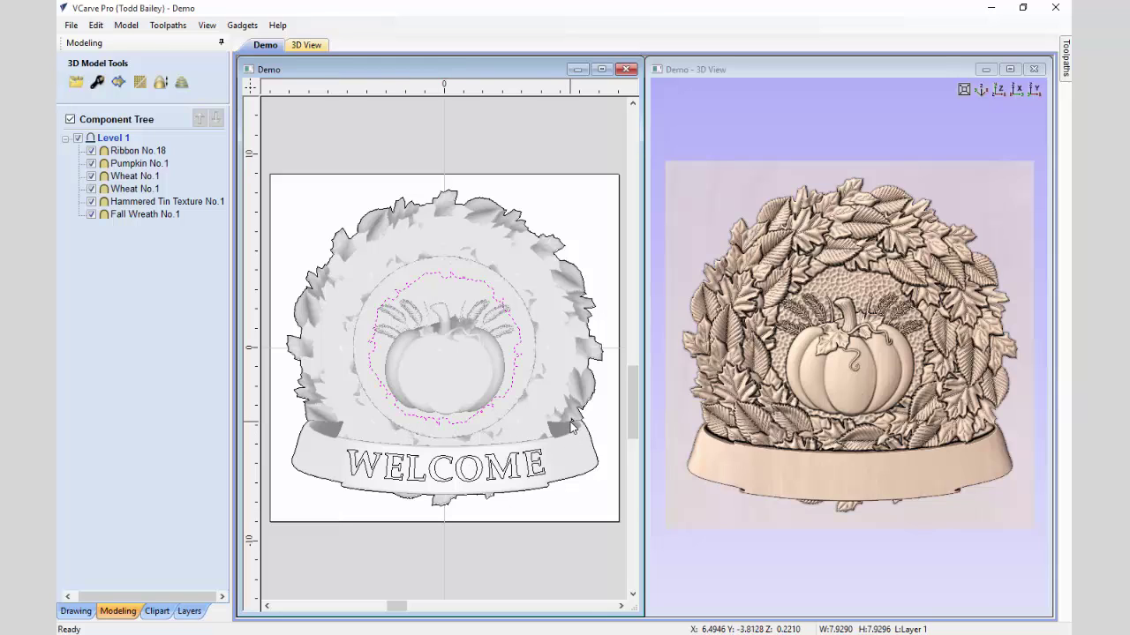
click(585, 463)
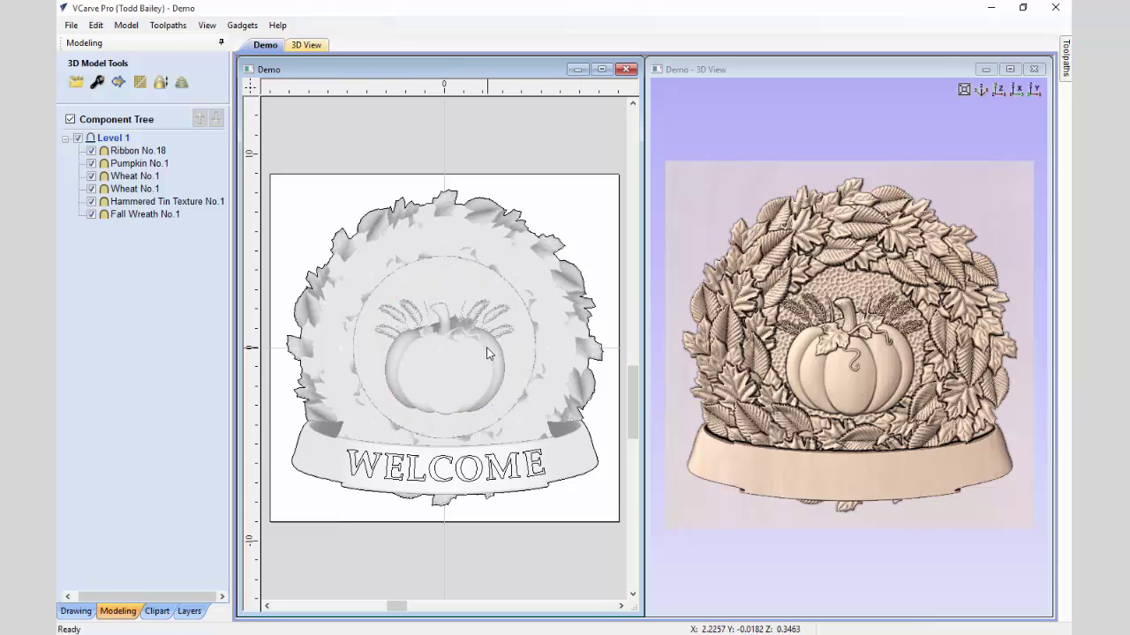
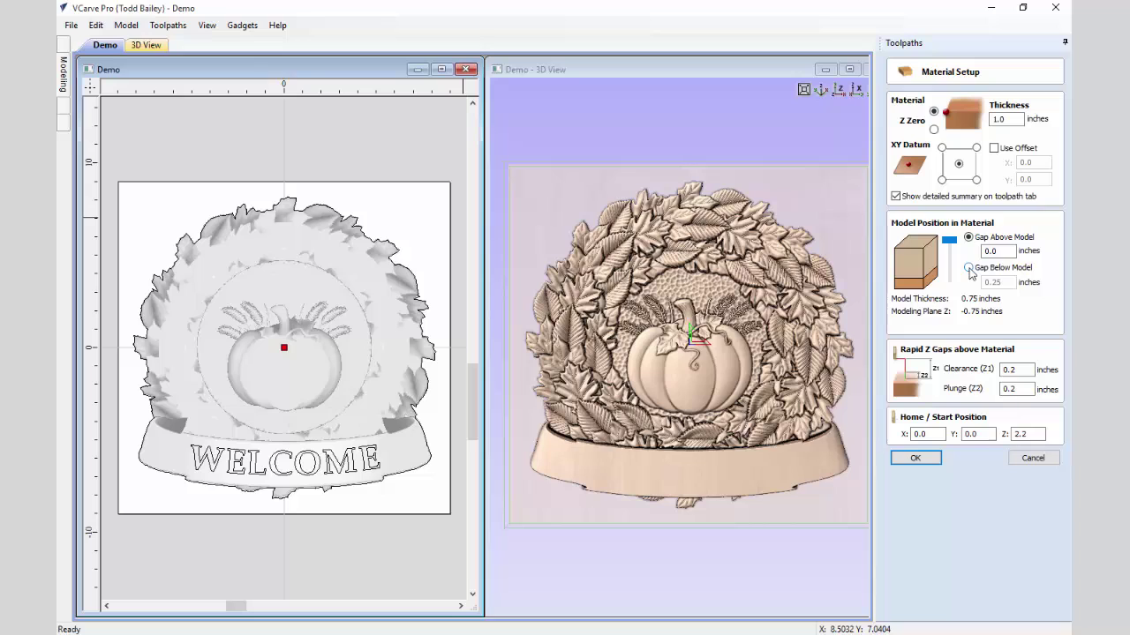
Position the model in the material by a 0.25 inch gap below it and accept the material setup
click(968, 268)
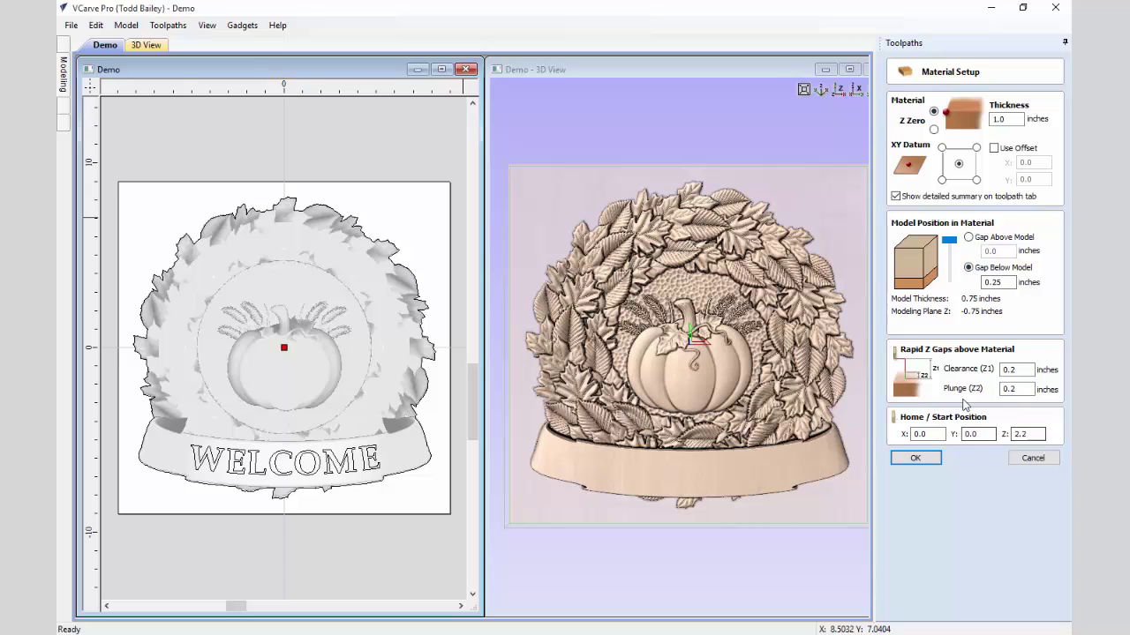
click(927, 458)
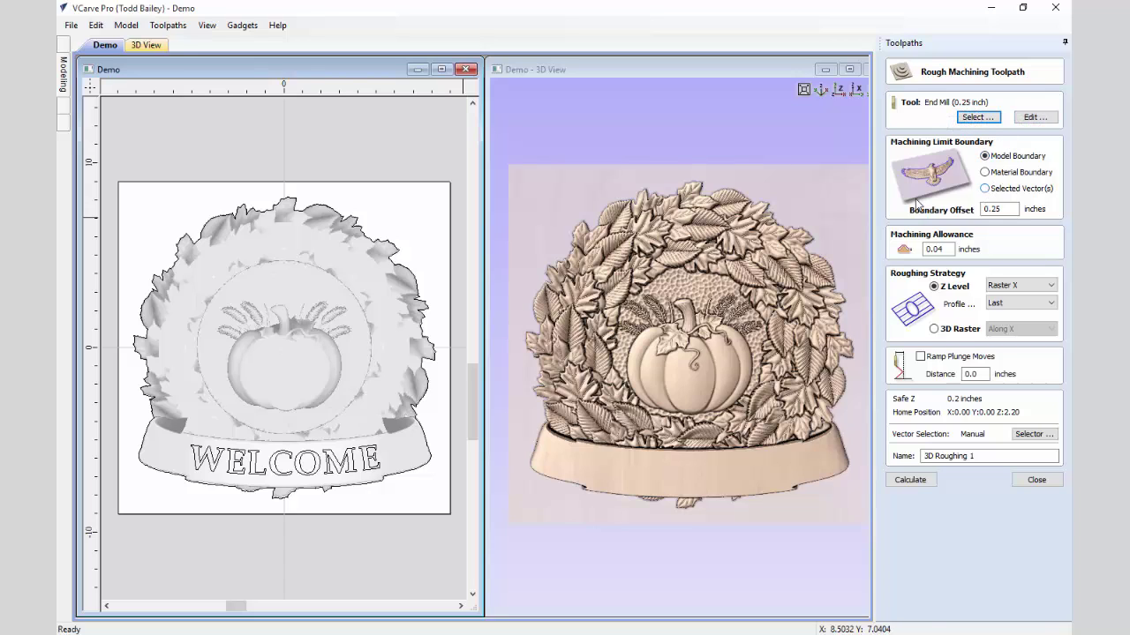
Calculate a 3D roughing toolpath with the 0.25 inch End Mill, limited to the selected outer boundary vector with a 0.25 inch offset, and preview it
click(967, 189)
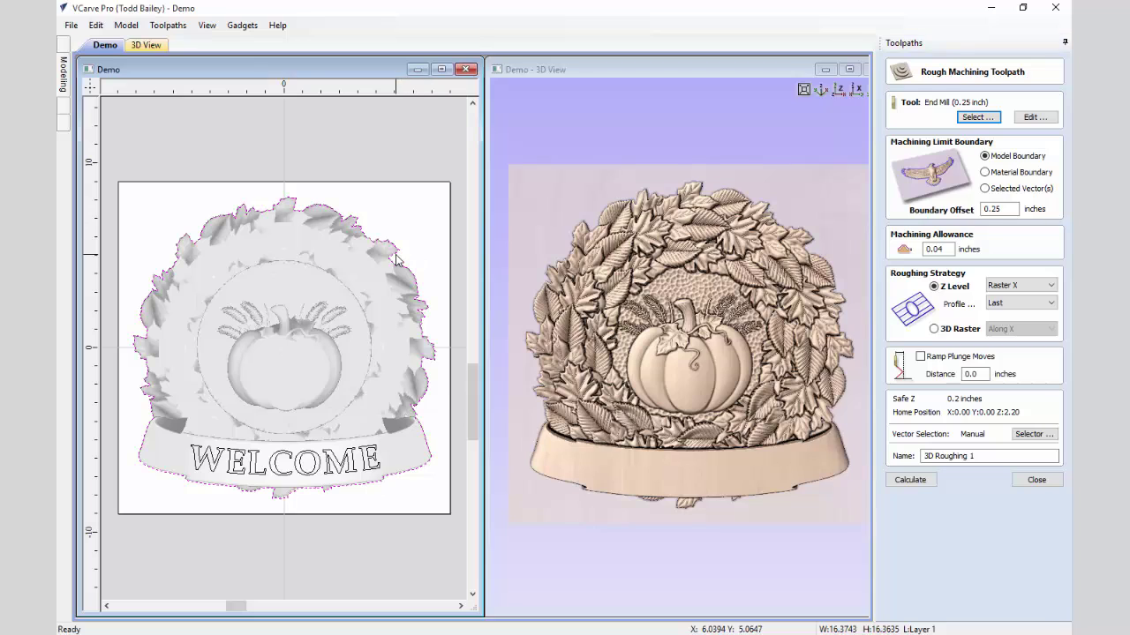
click(985, 189)
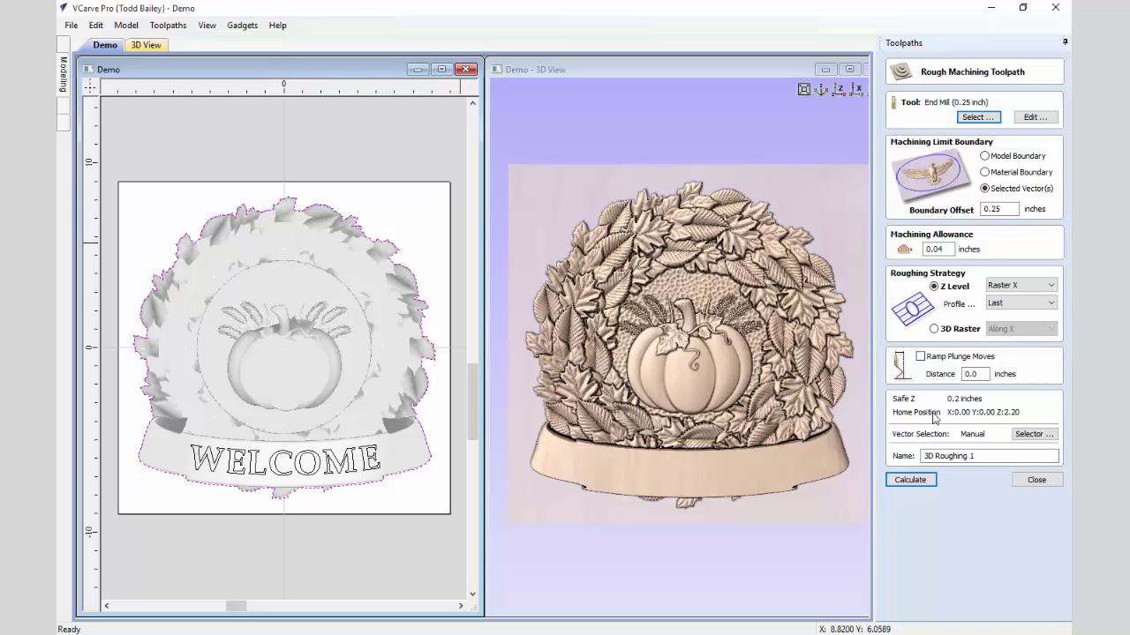
click(918, 481)
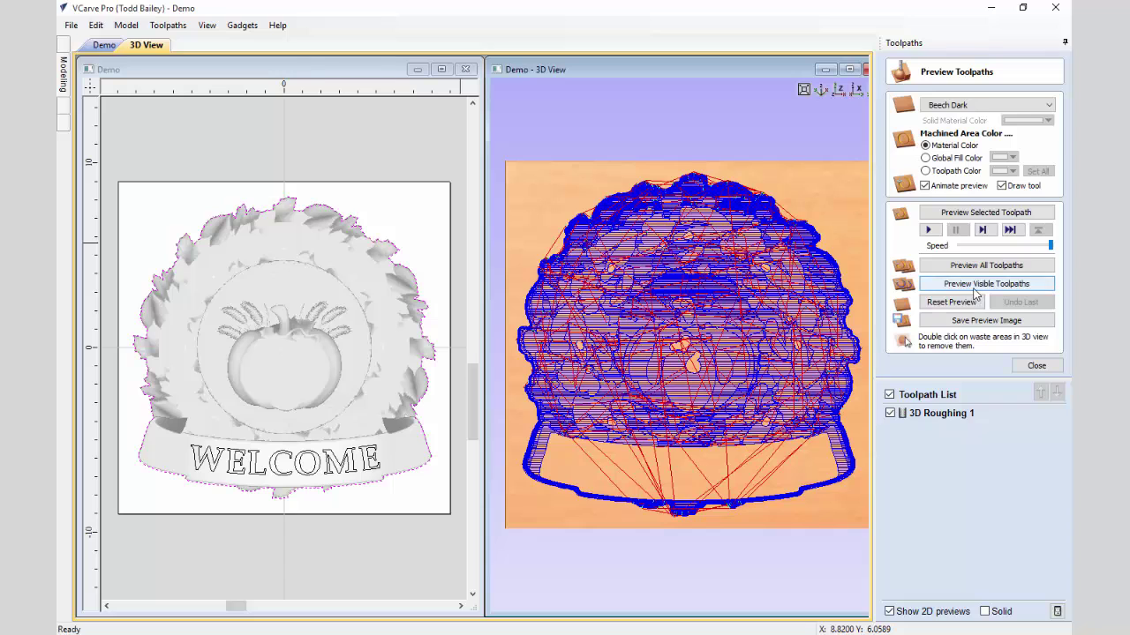
click(973, 286)
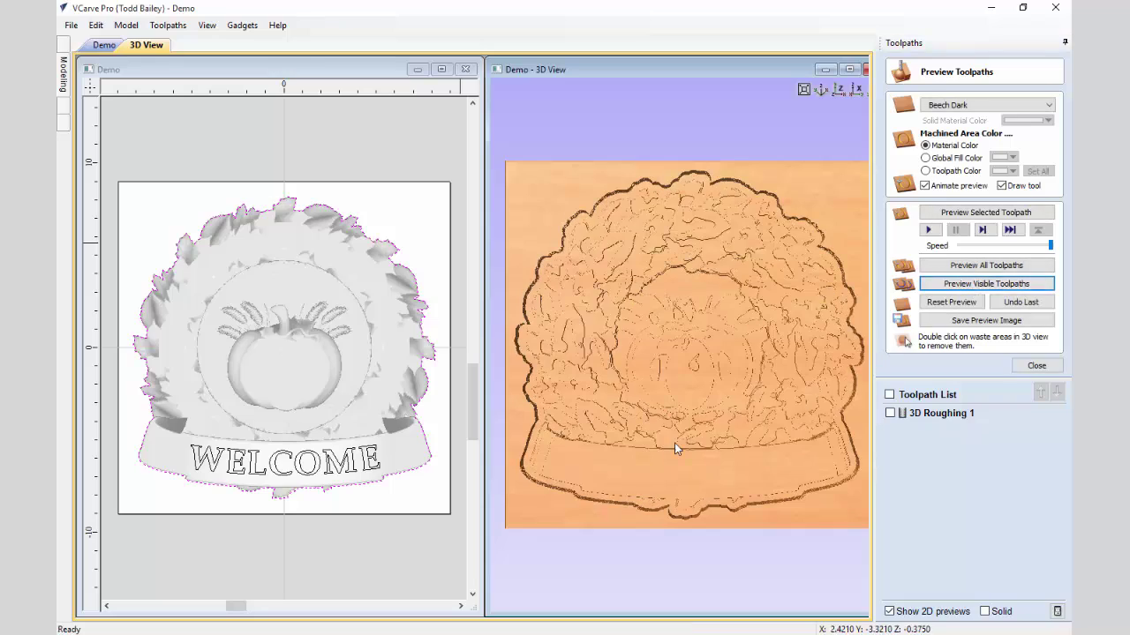
drag(674, 443, 679, 397)
click(1030, 367)
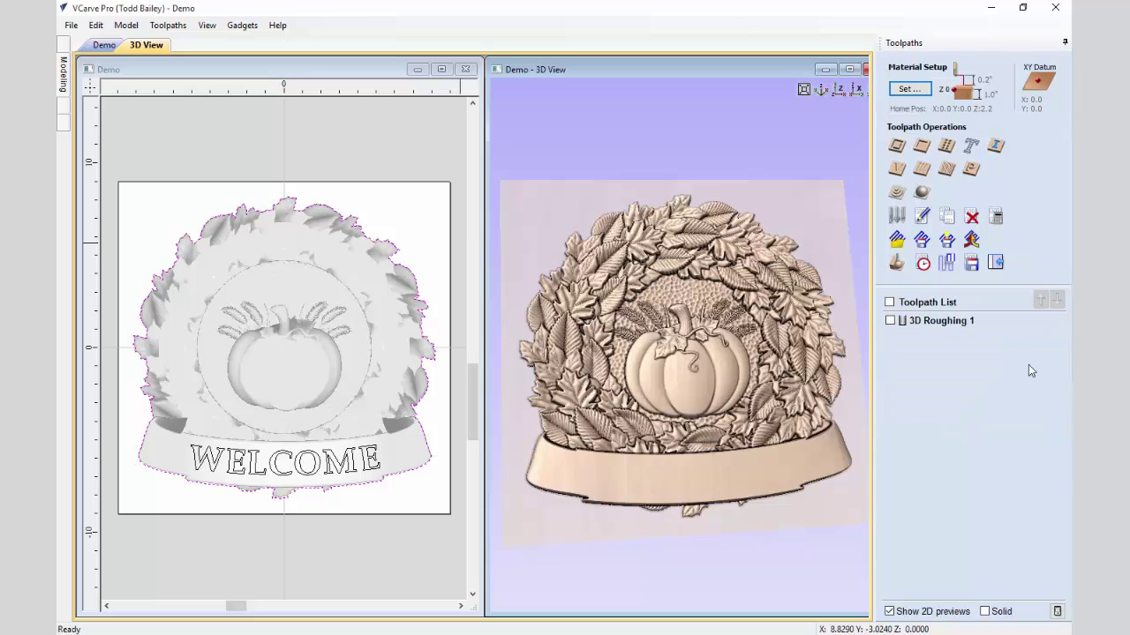
Calculate an Offset 3D finishing toolpath with the 0.125 inch Ball Nose, limited to the selected outer boundary vector, and preview the cut
click(921, 192)
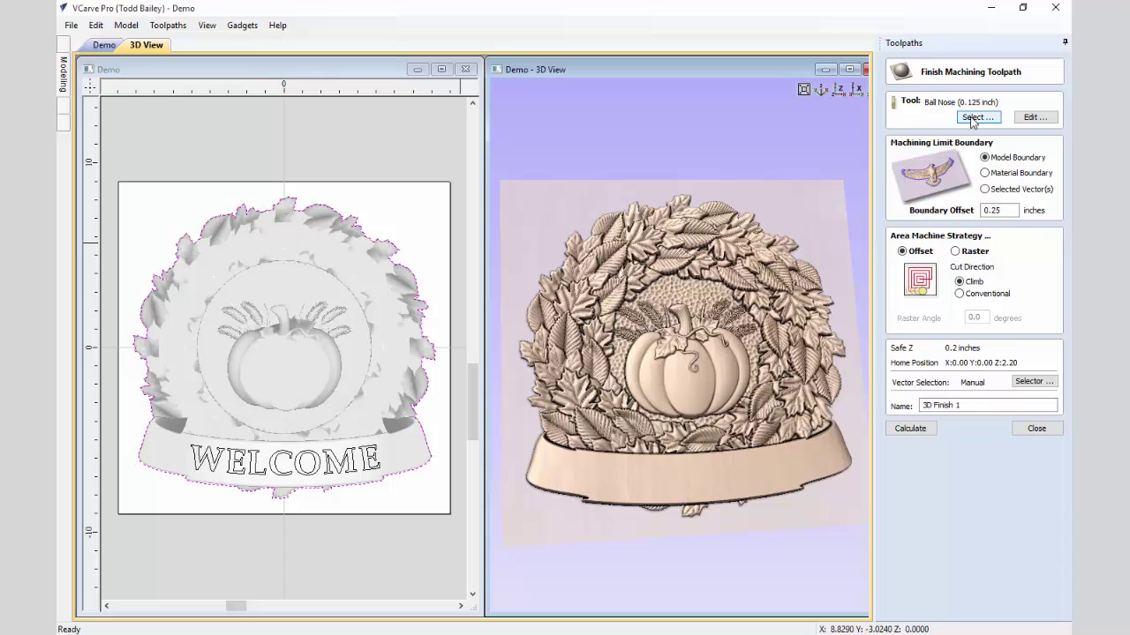
click(984, 189)
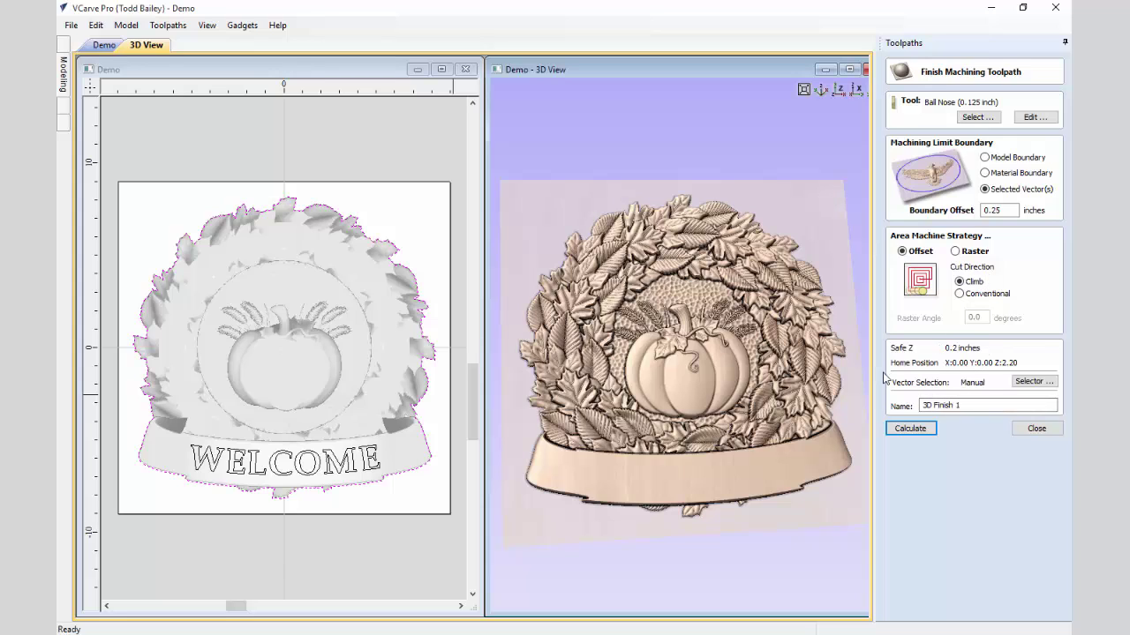
click(914, 429)
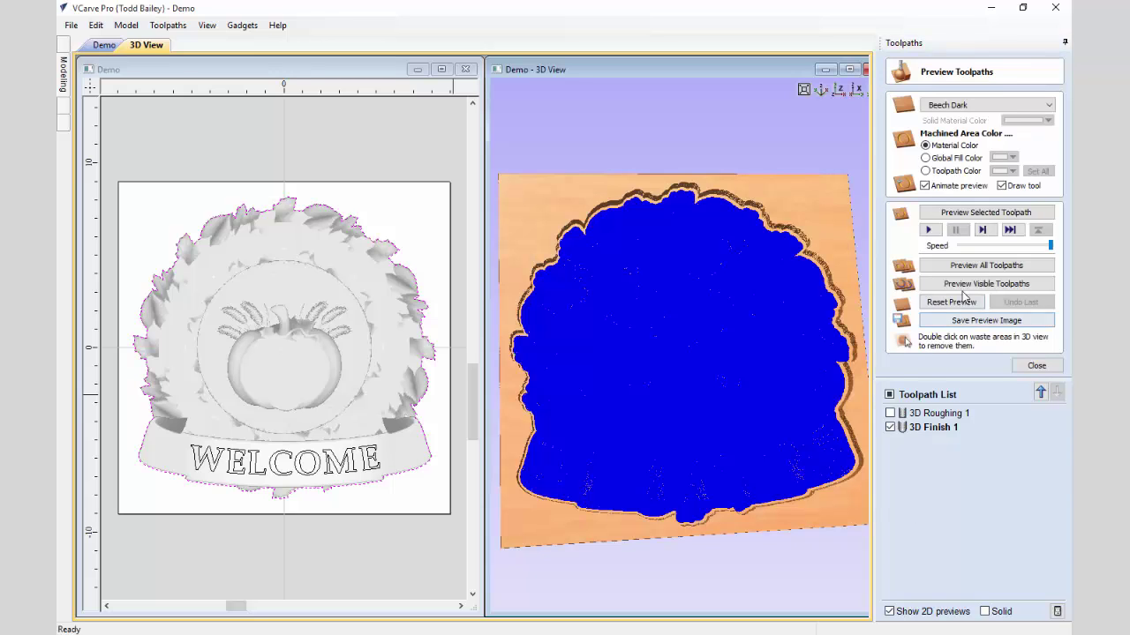
click(965, 283)
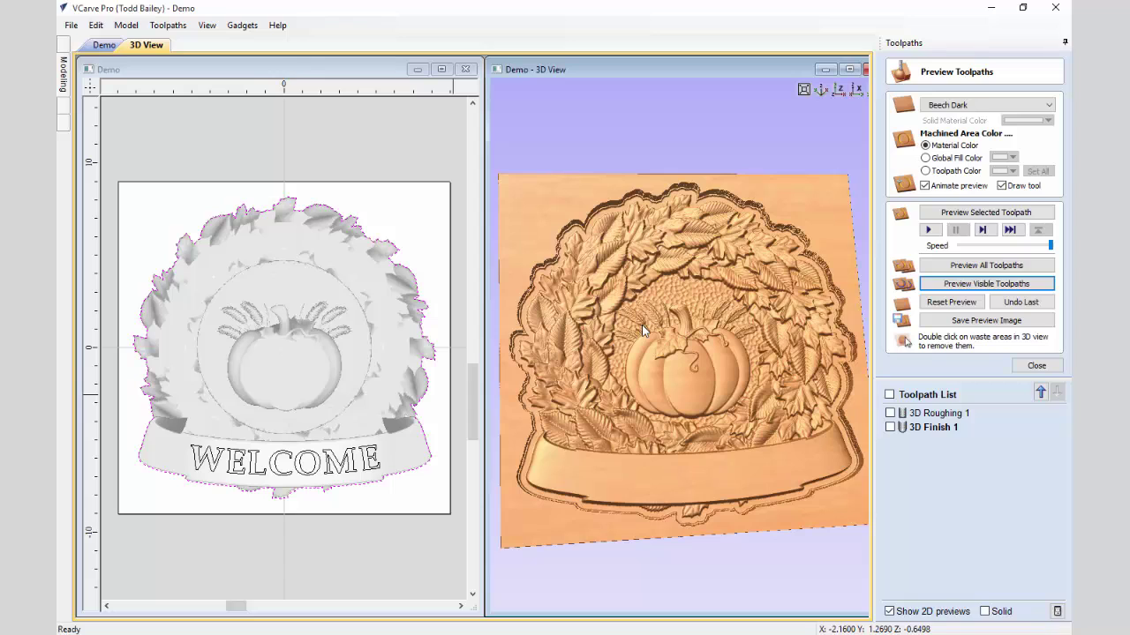
click(1025, 366)
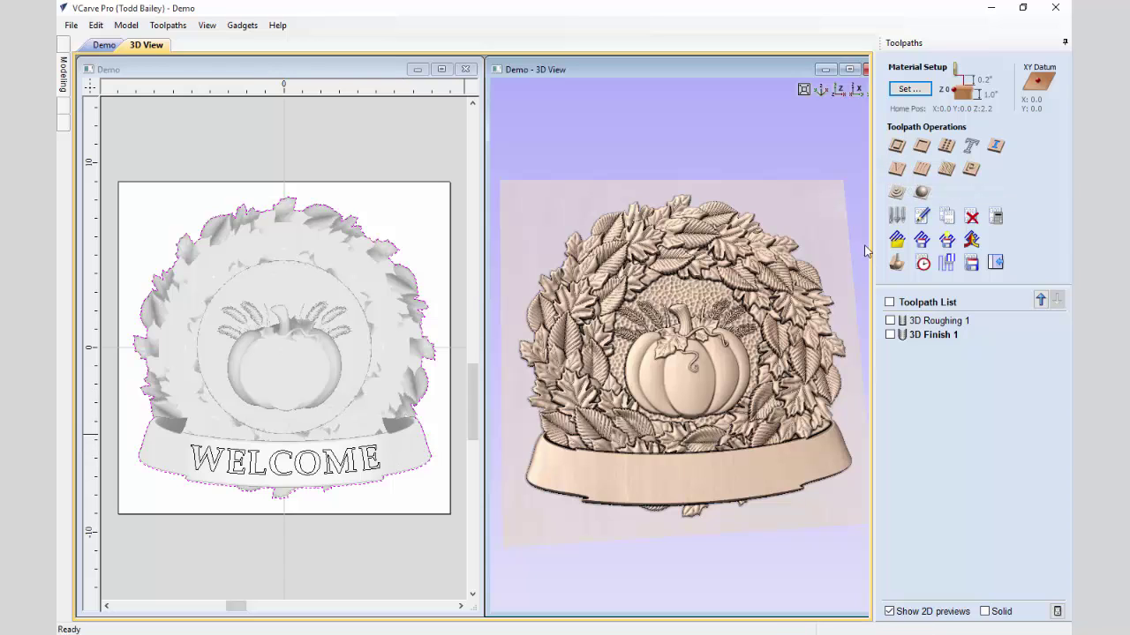
Calculate a V-Carve toolpath for the WELCOME text with the 60 degree 0.25 inch V-Bit, projected onto the 3D model, and preview it
click(896, 167)
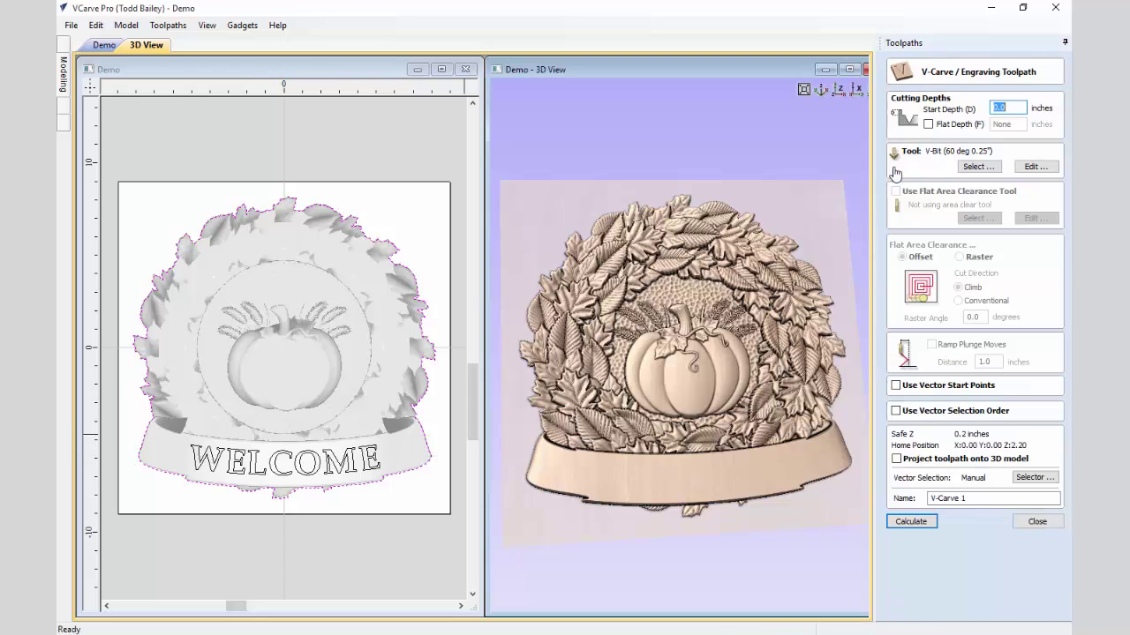
click(323, 474)
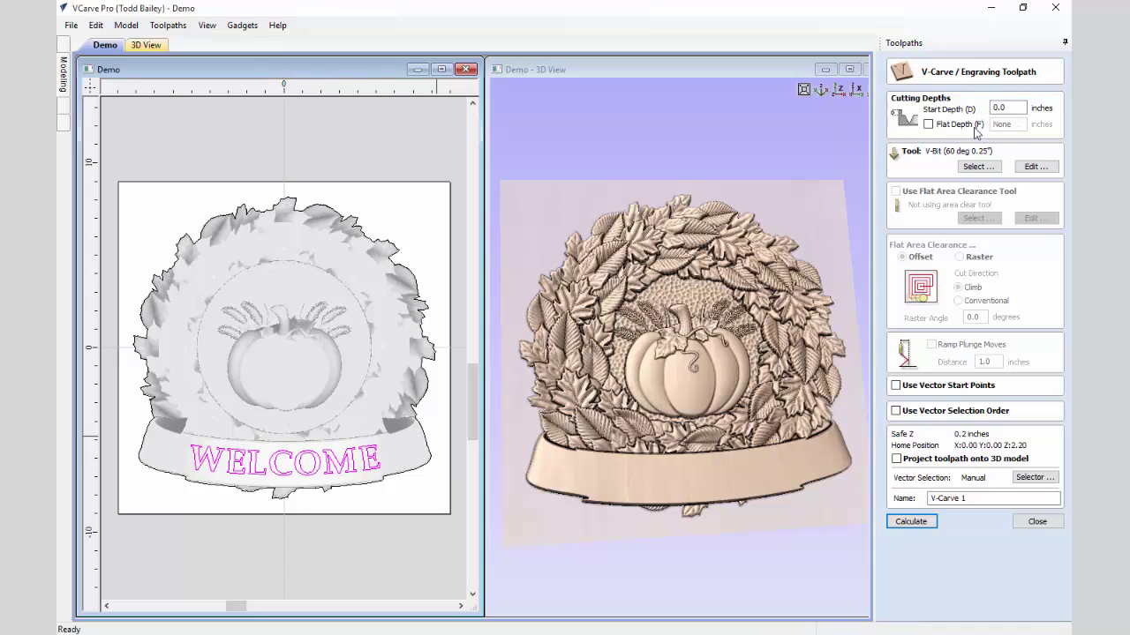
click(896, 461)
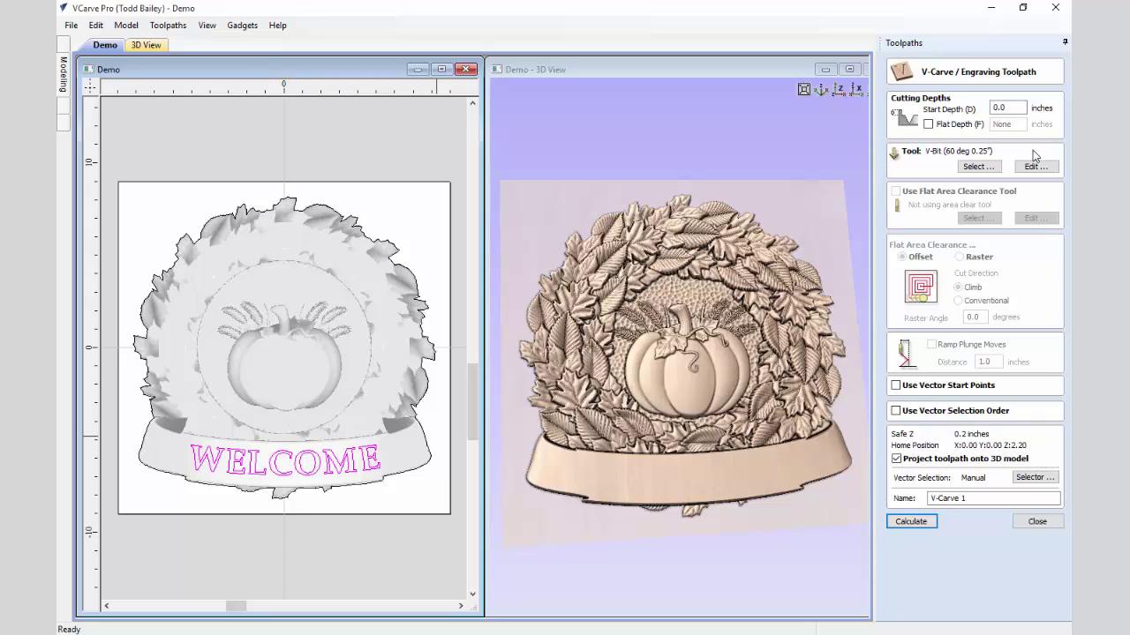
click(919, 522)
click(968, 285)
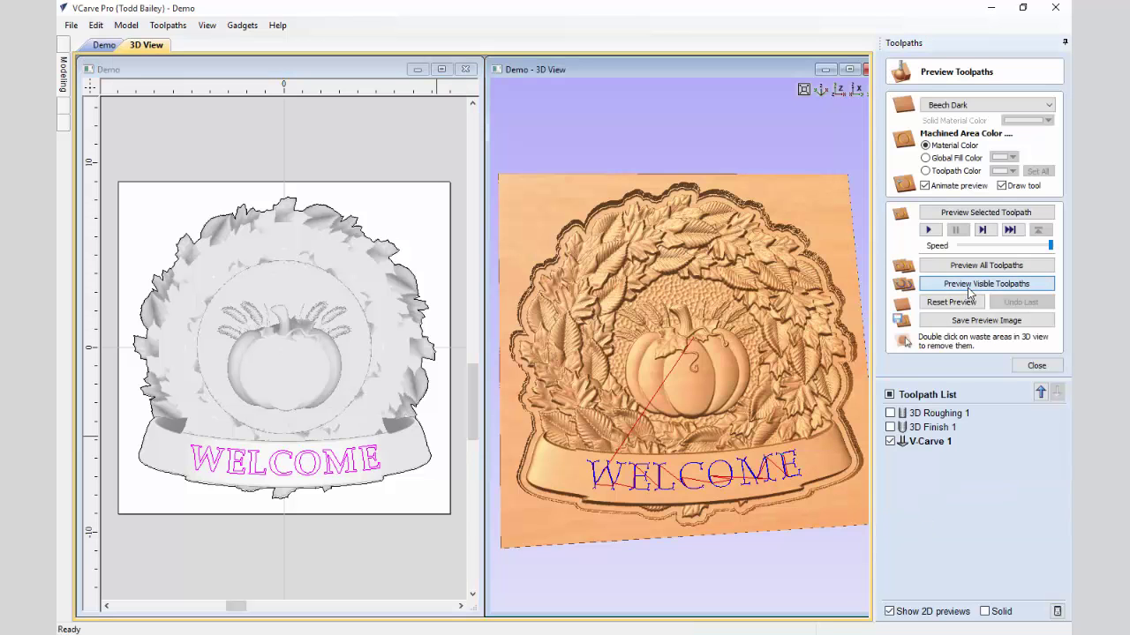
click(1035, 366)
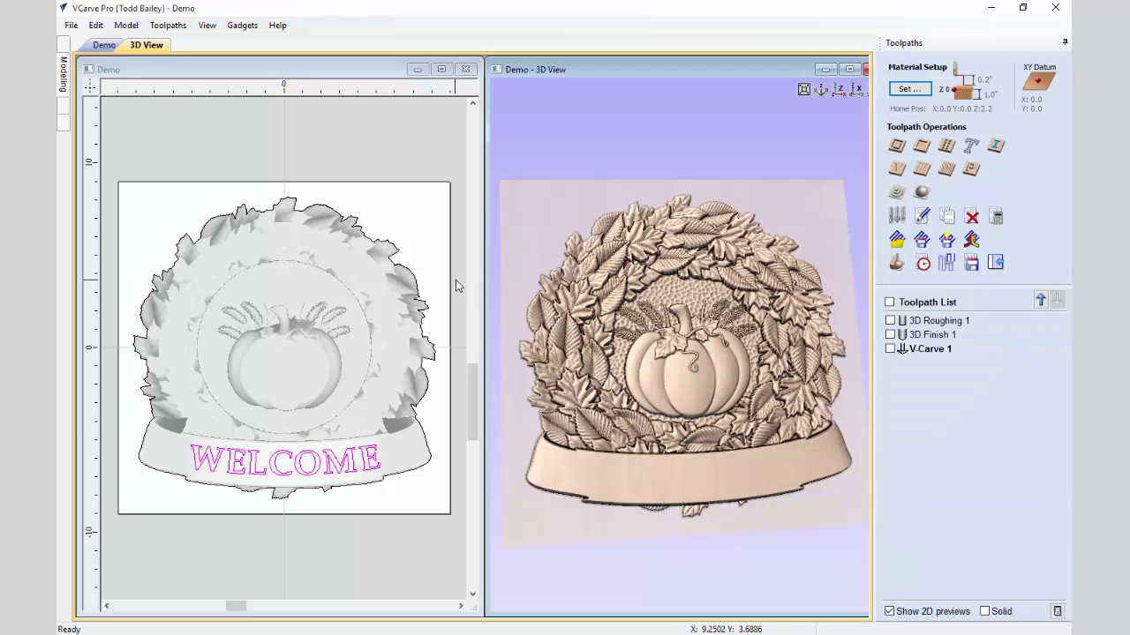
Calculate a 2D Profile toolpath outside the outer boundary vector with the 0.25 inch End Mill, start depth .75 and cut depth 0.25 inches
click(368, 243)
click(368, 243)
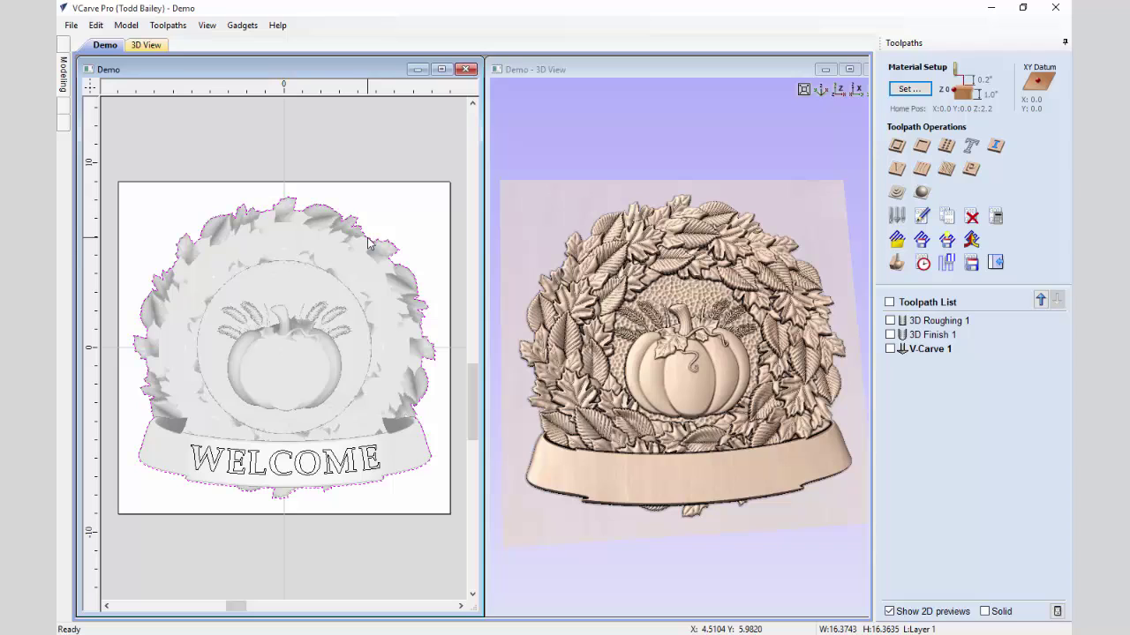
click(896, 145)
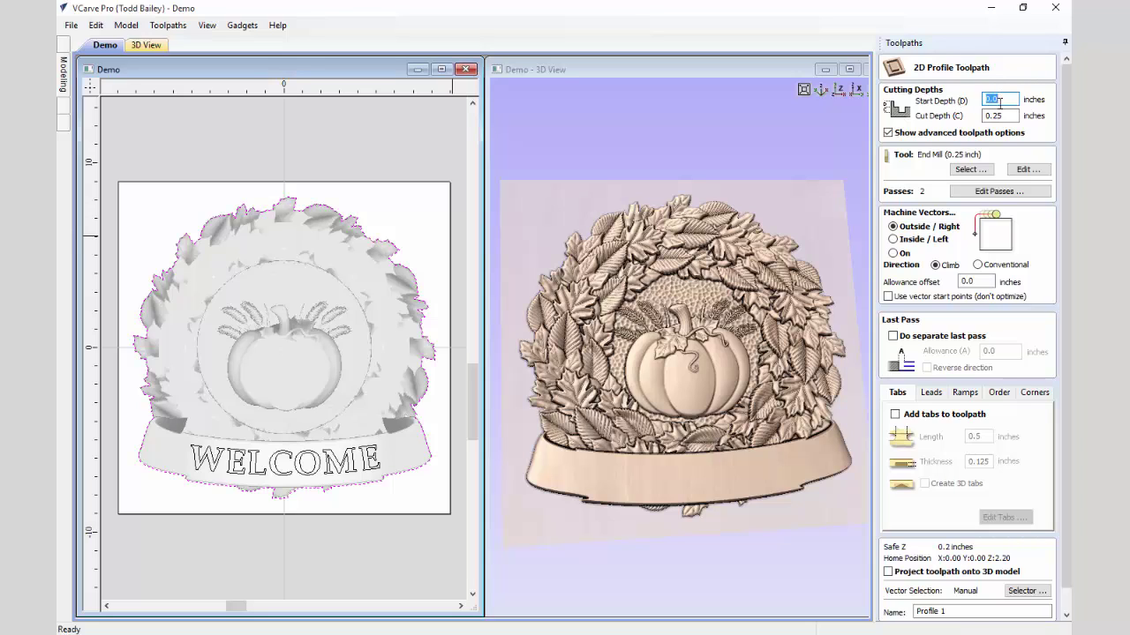
key(BackSpace)
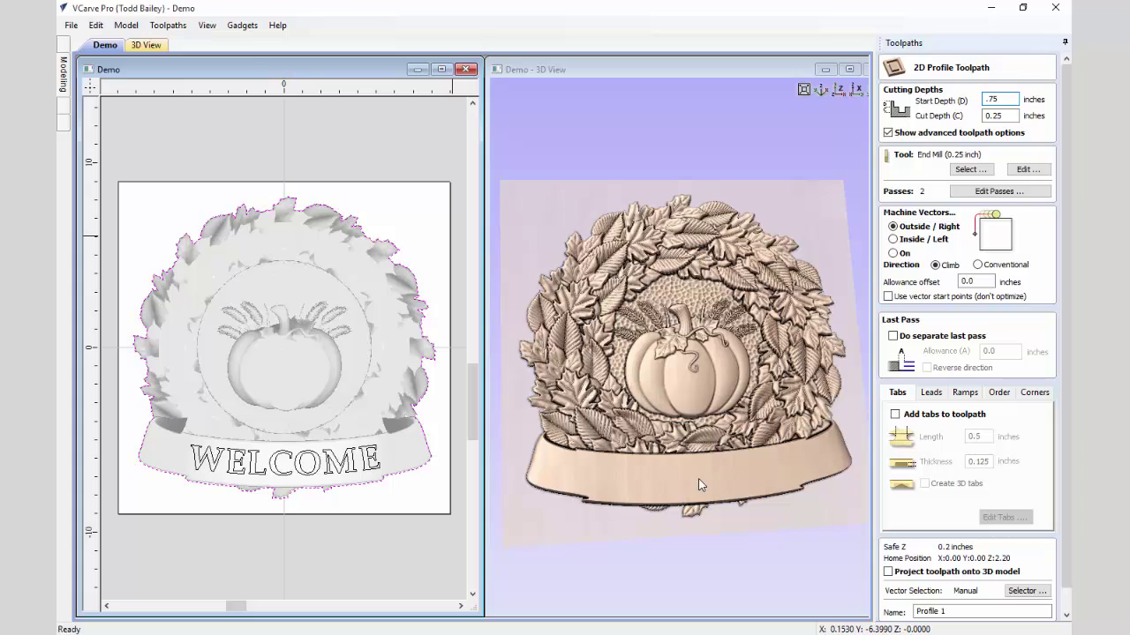
double_click(1007, 116)
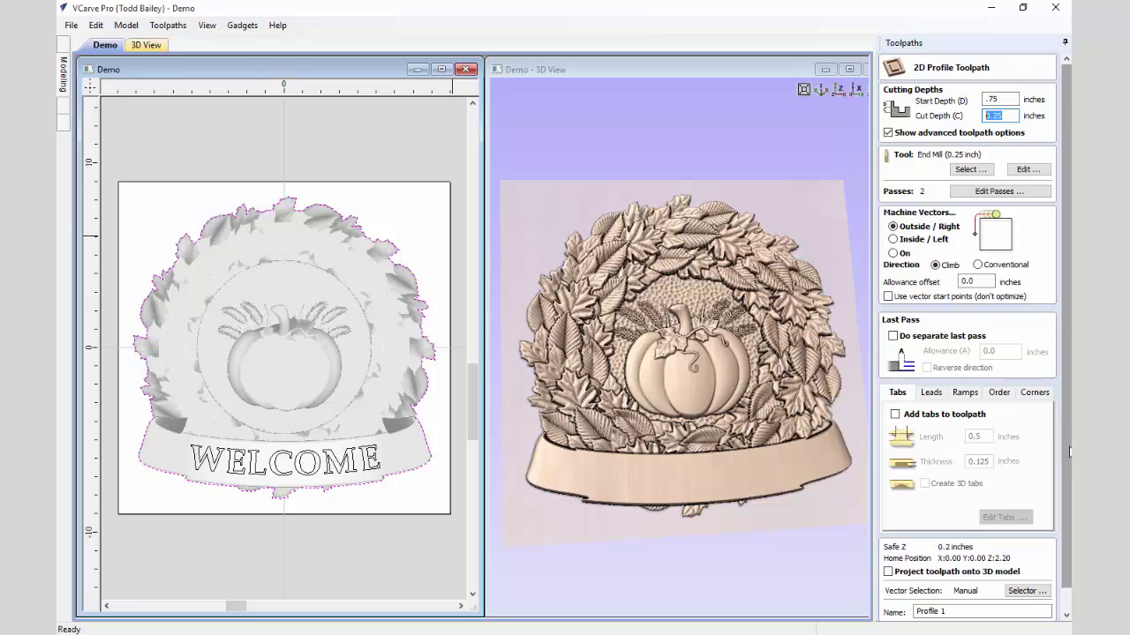
scroll(1069, 449, down, 1)
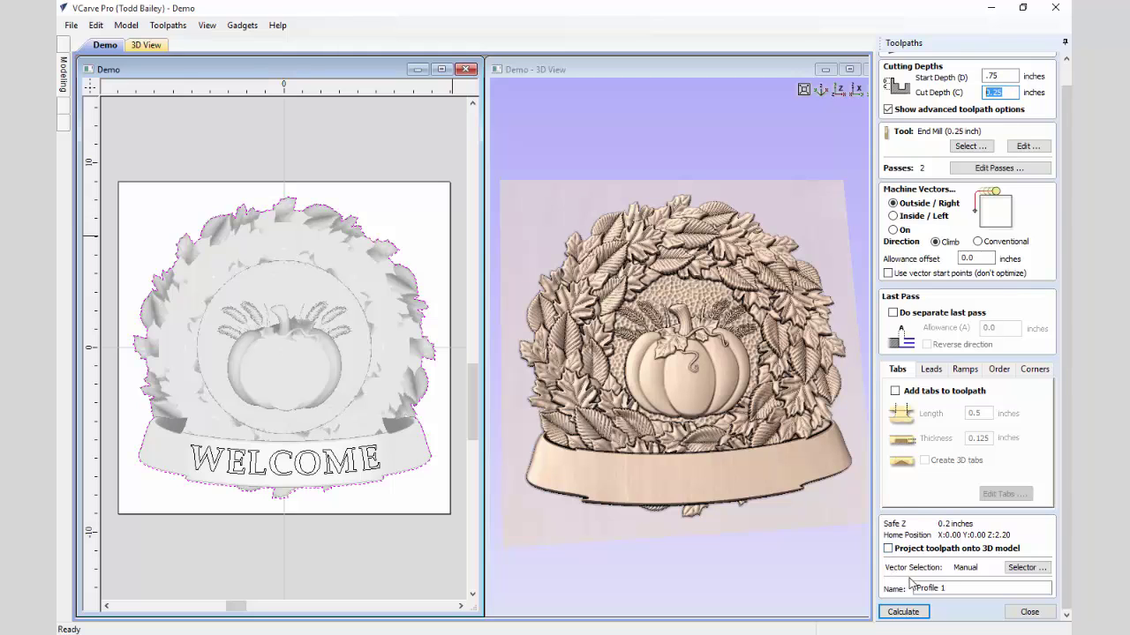
click(907, 613)
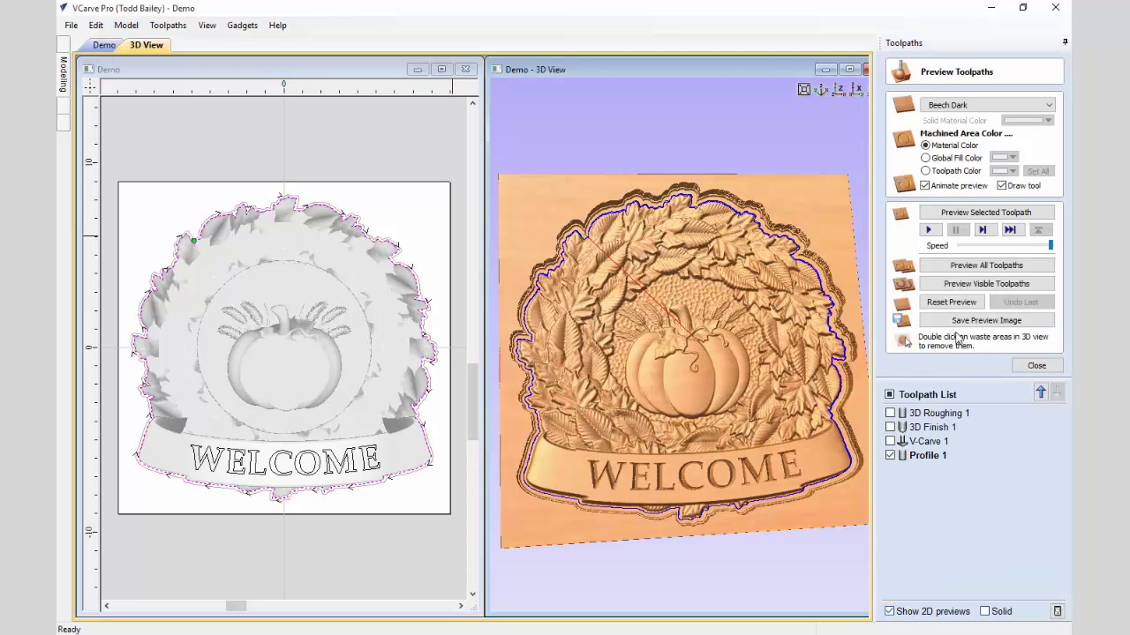
Preview the profile cut, remove the surrounding waste material, and inspect the finished relief in an enlarged 3D view
click(958, 285)
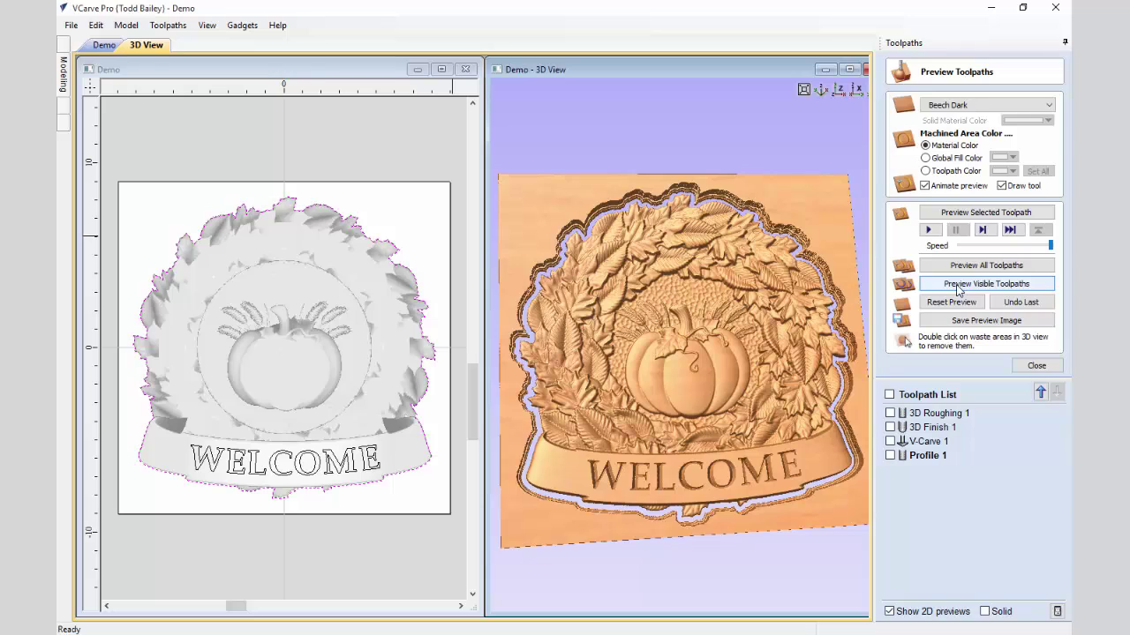
double_click(551, 203)
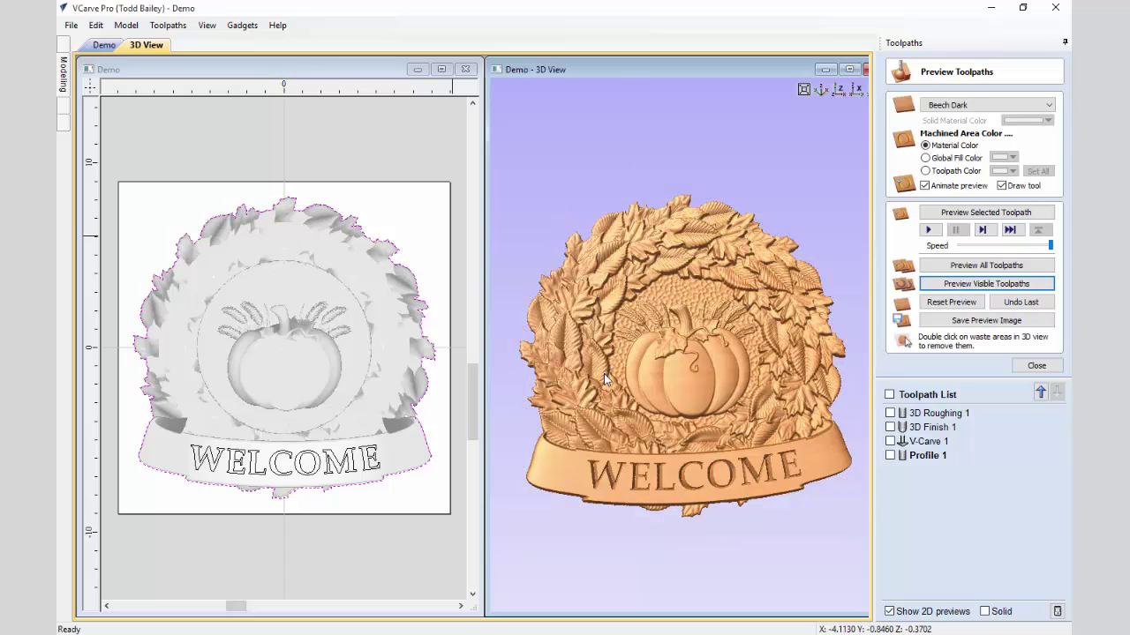
drag(710, 333, 724, 282)
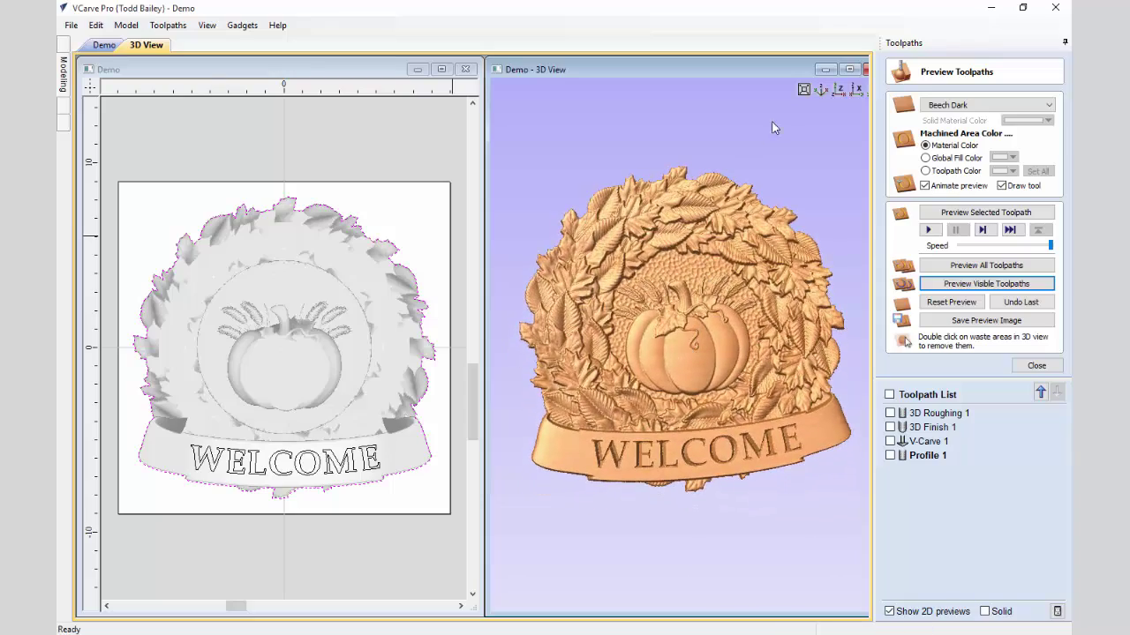
click(849, 69)
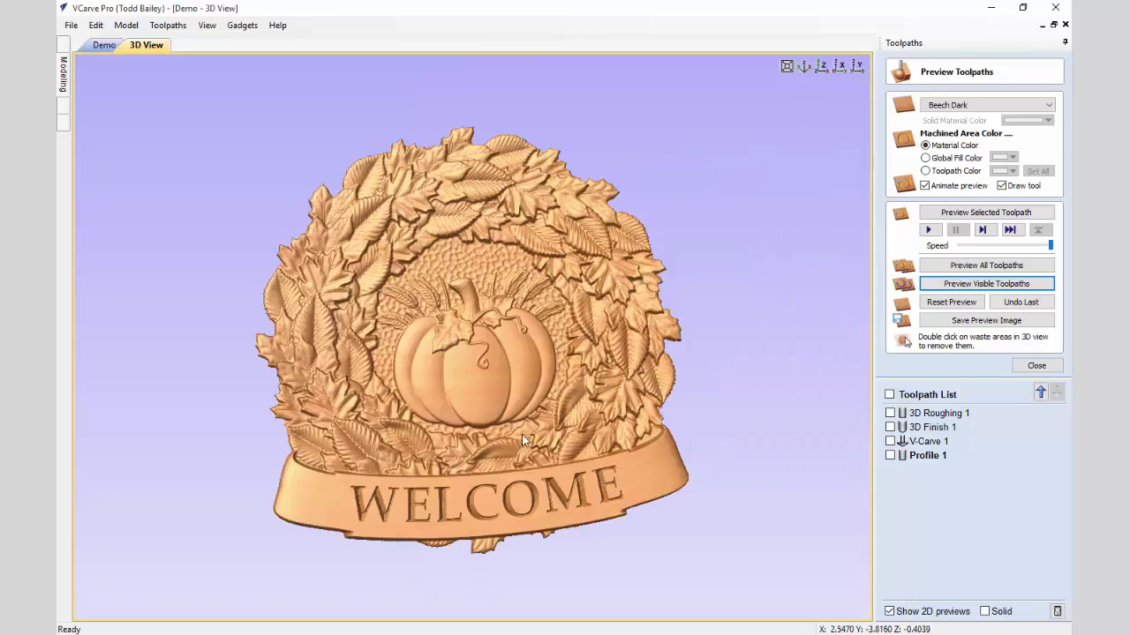
drag(517, 362, 511, 394)
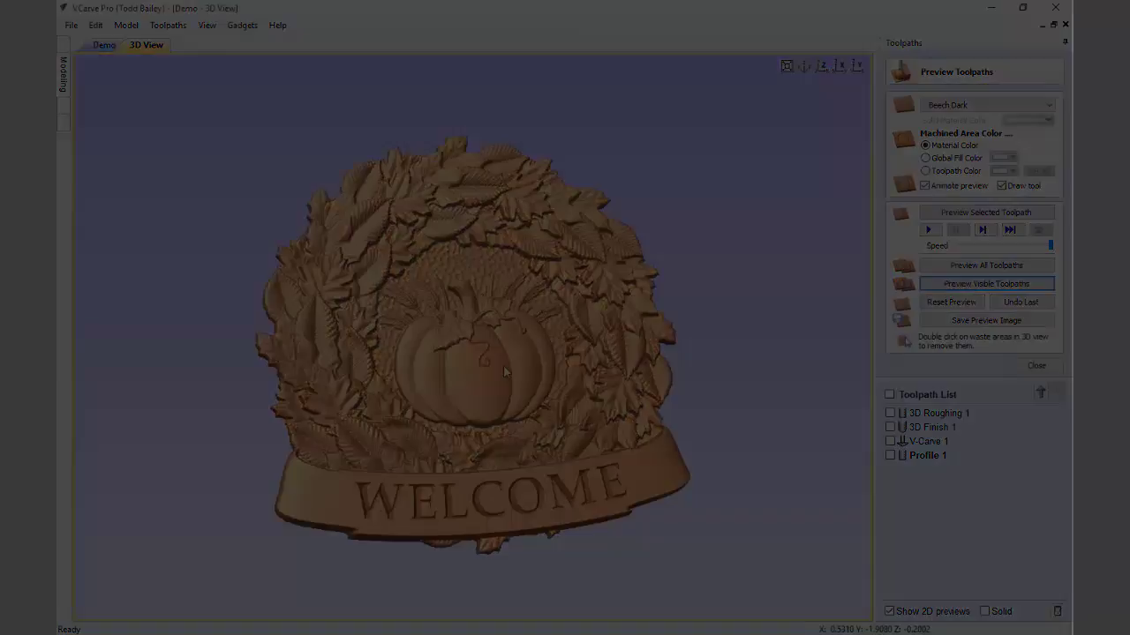